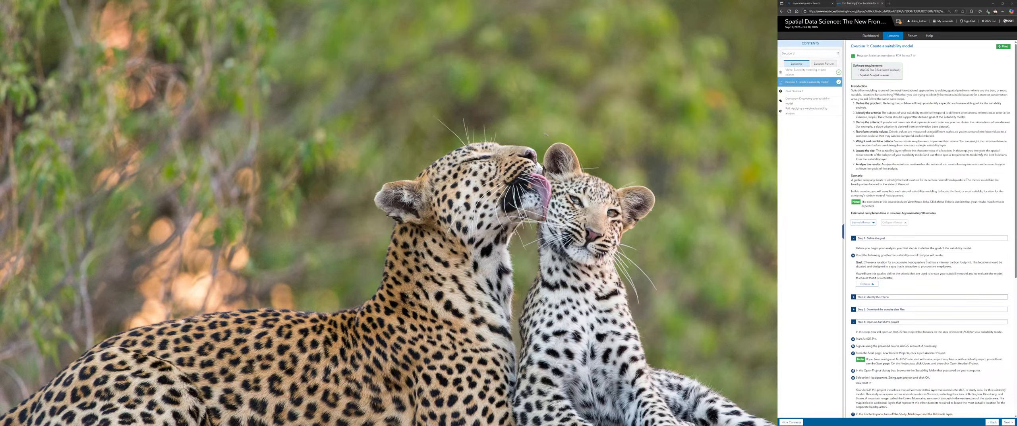
Collapse the exercise's goal step and expand Step 2 to review the suitability criteria tables
scroll(876, 222, "down", 2)
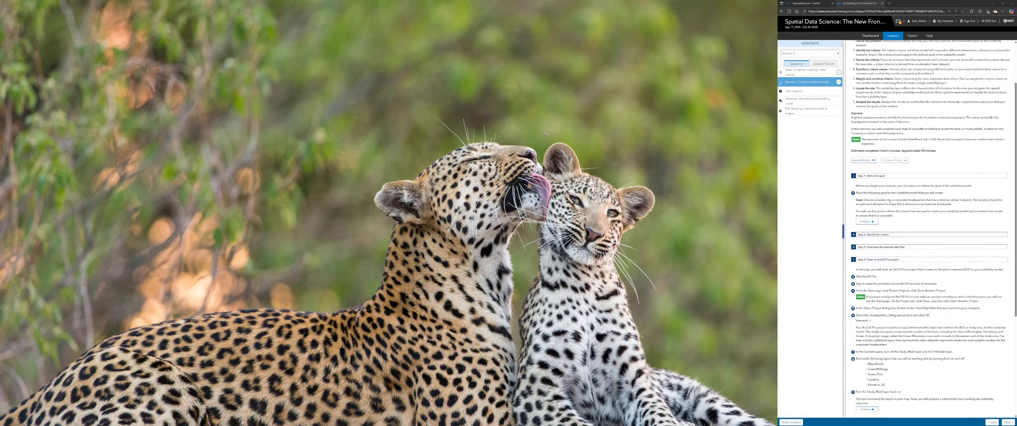
left_click(874, 222)
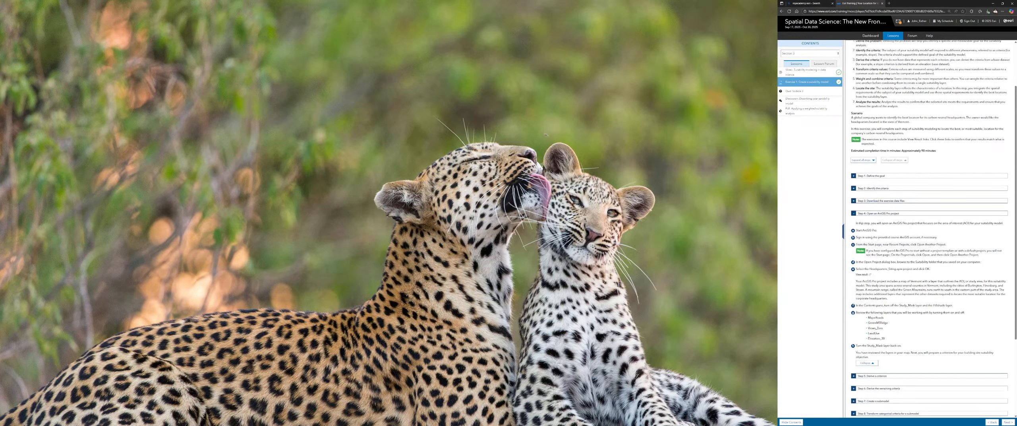
left_click(873, 189)
scroll(930, 285, "down", 5)
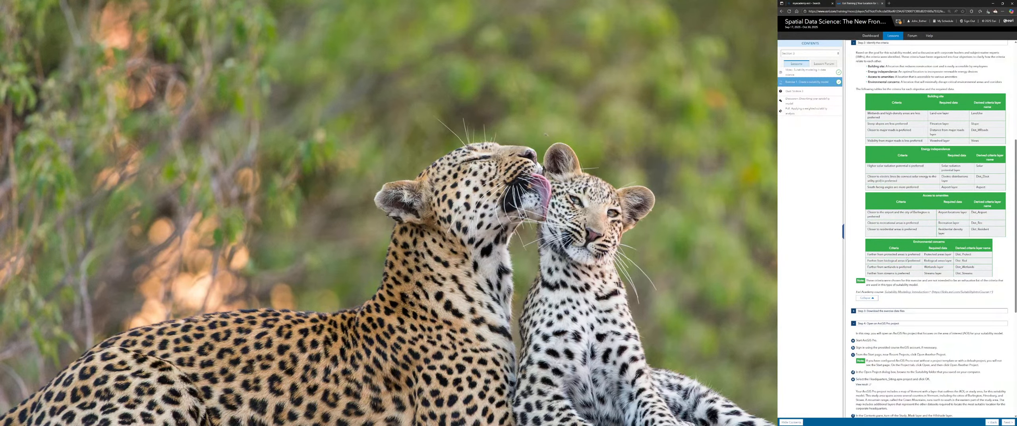
scroll(906, 259, "up", 1)
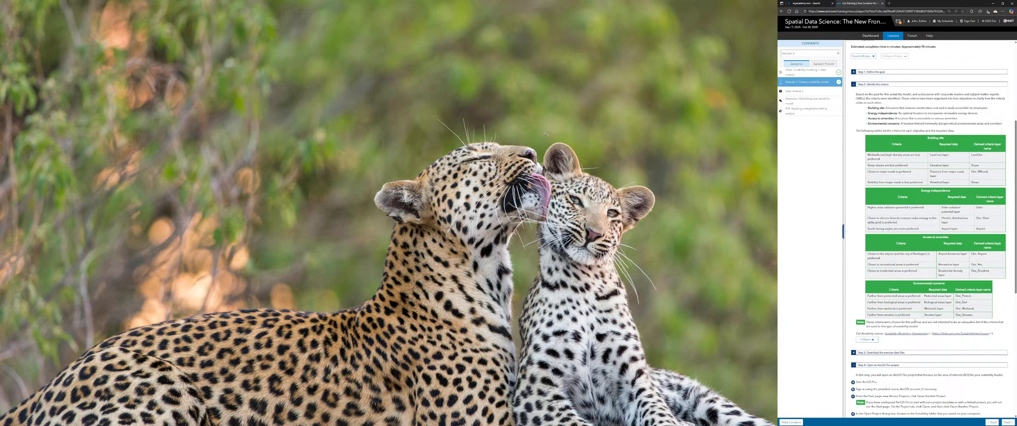
Expand Step 3 on downloading the exercise data files and review the instructions through opening the project in Step 4
scroll(915, 321, "down", 2)
left_click(872, 271)
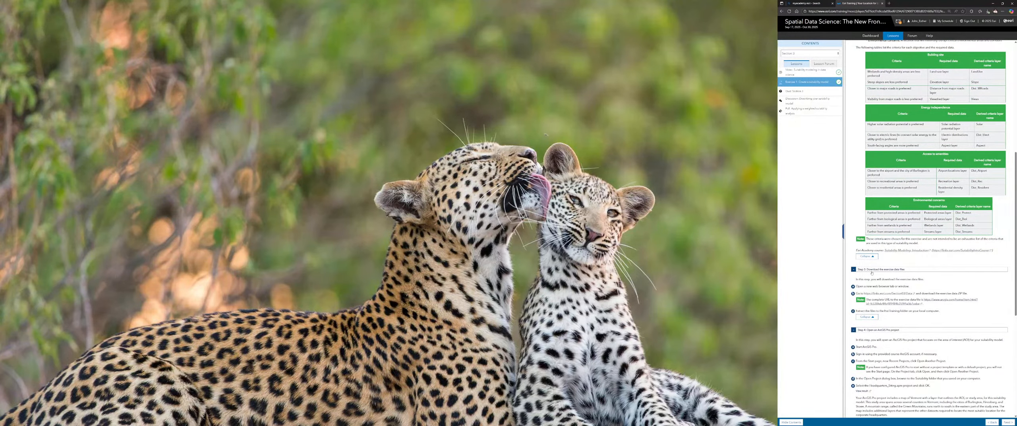
scroll(873, 280, "down", 2)
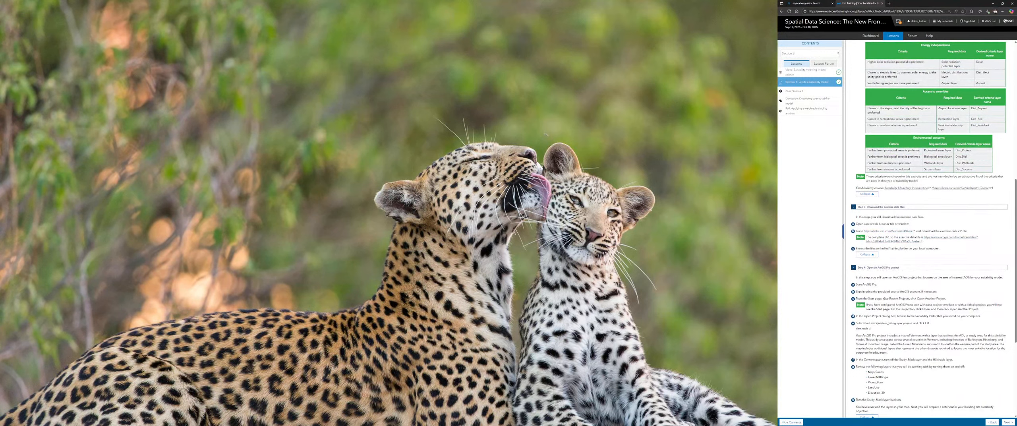
scroll(908, 297, "down", 1)
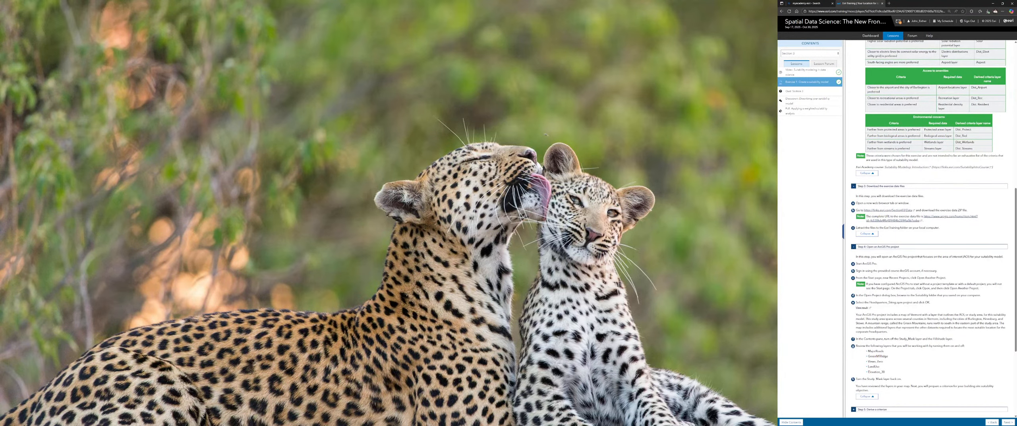
Switch to File Explorer and open Headquarters_Siting.aprx from the EsriTraining\Suitability folder inside SpatialDataScience
mouse_move(254, 425)
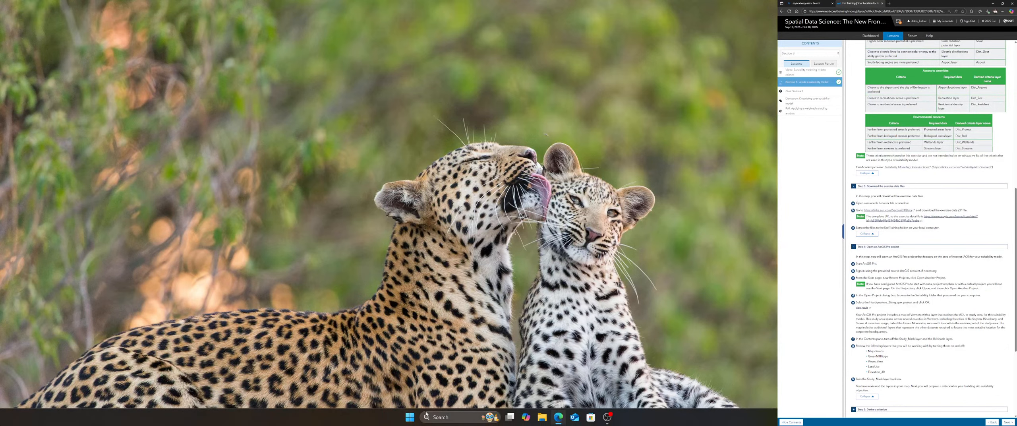
left_click(542, 417)
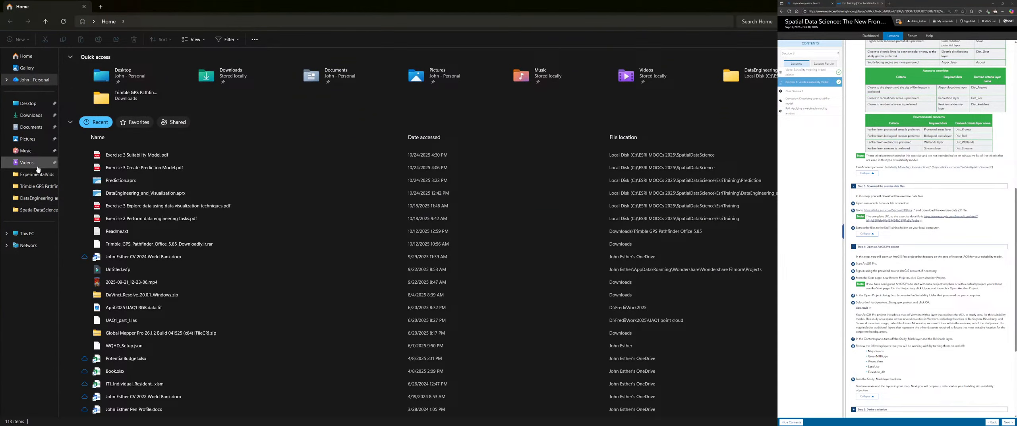
left_click(35, 210)
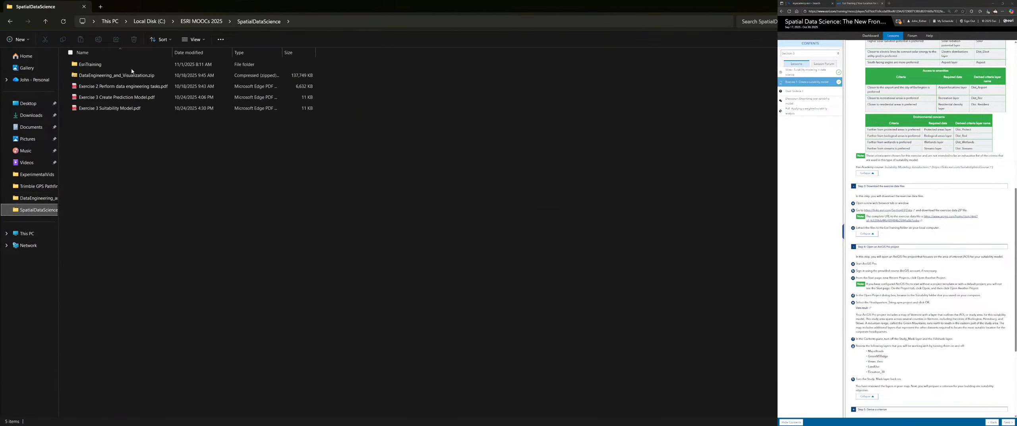
double_click(90, 64)
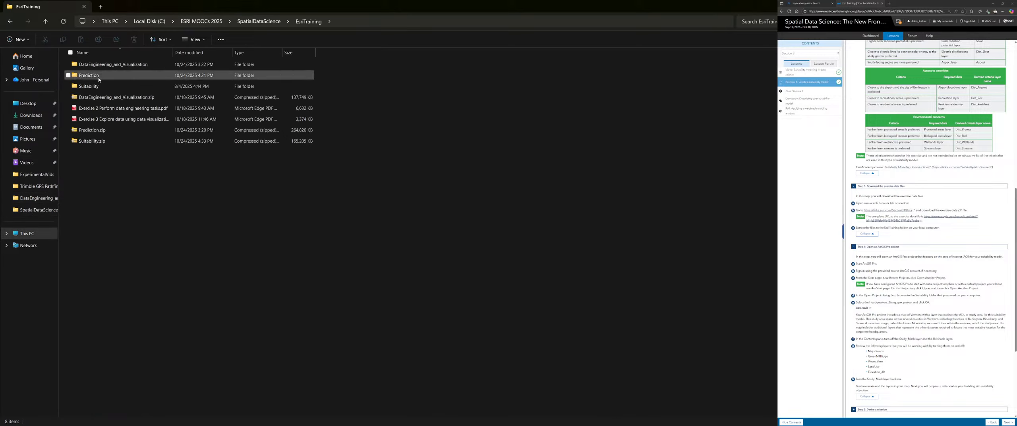
left_click(98, 90)
double_click(99, 87)
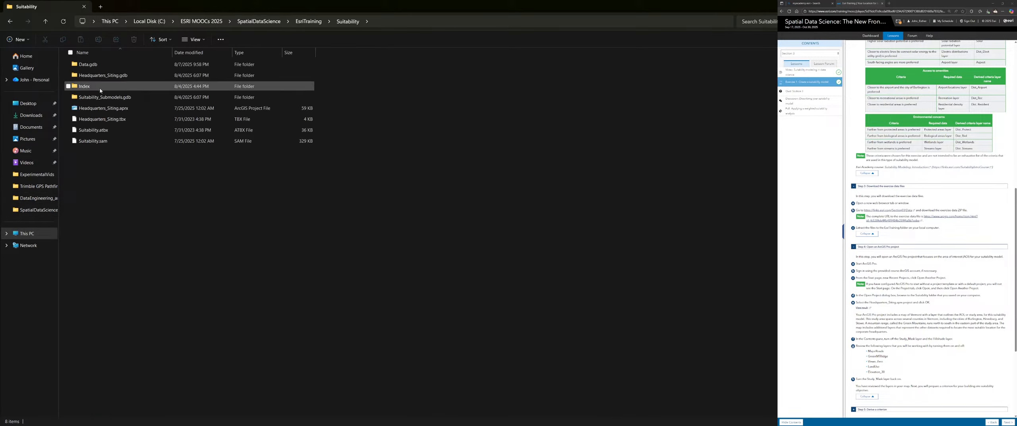
double_click(95, 110)
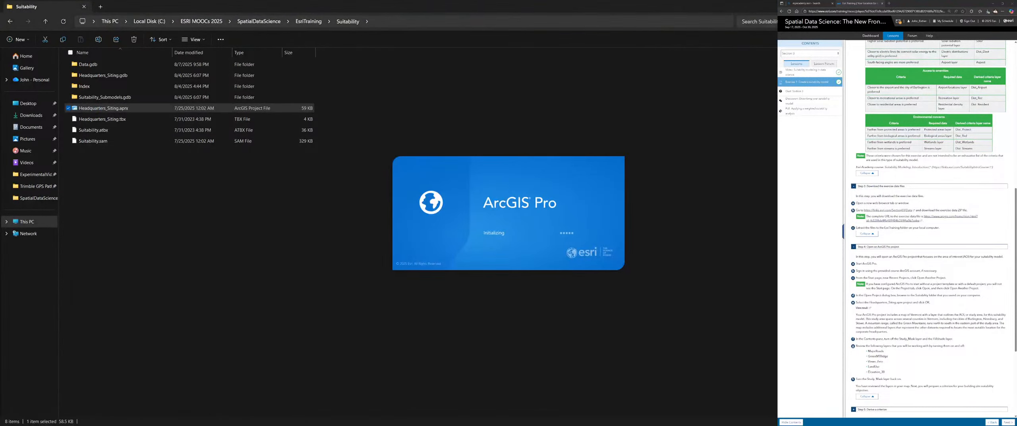
Minimize the browser window and bring the Headquarters_Siting project in ArcGIS Pro to the front
left_click(974, 6)
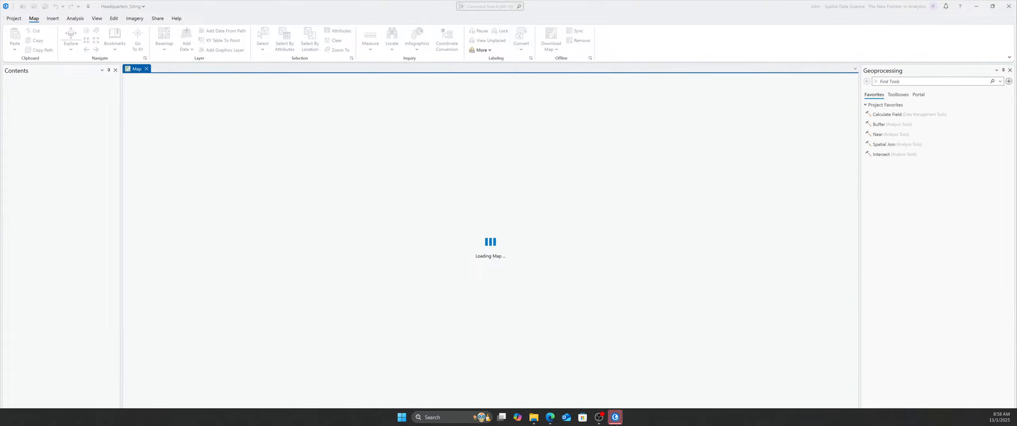
mouse_move(615, 418)
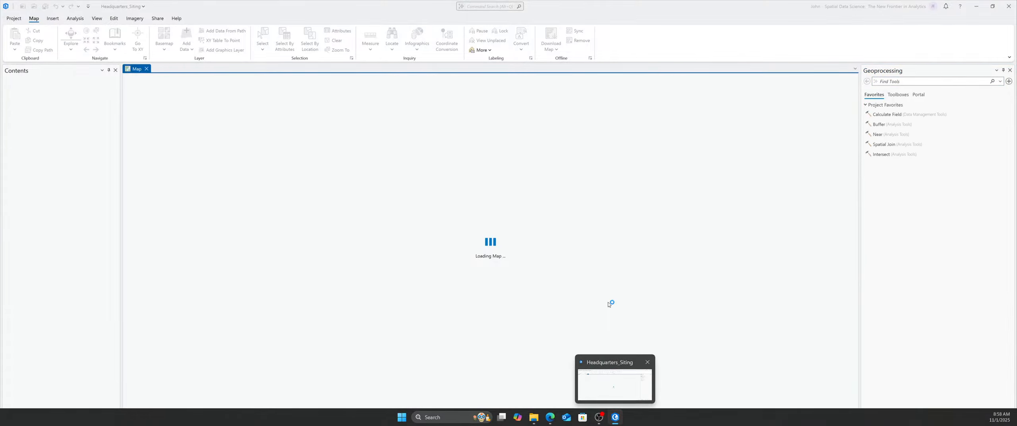
left_click(618, 422)
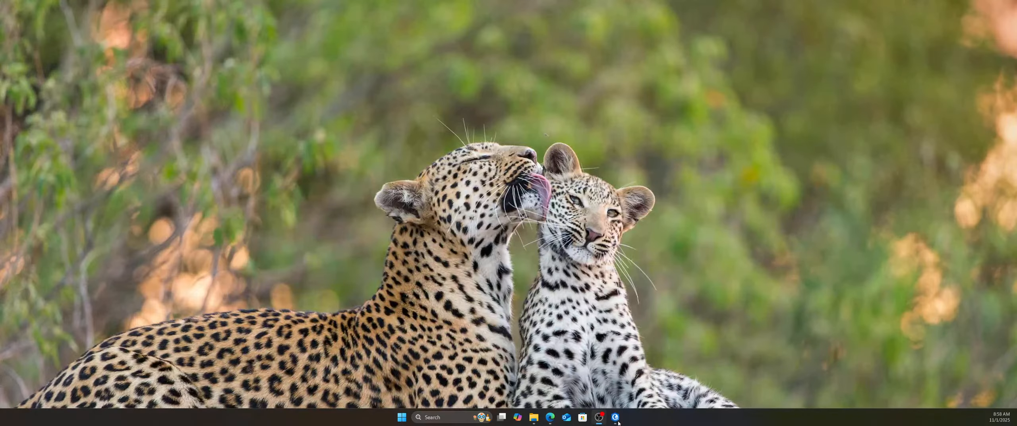
left_click(617, 421)
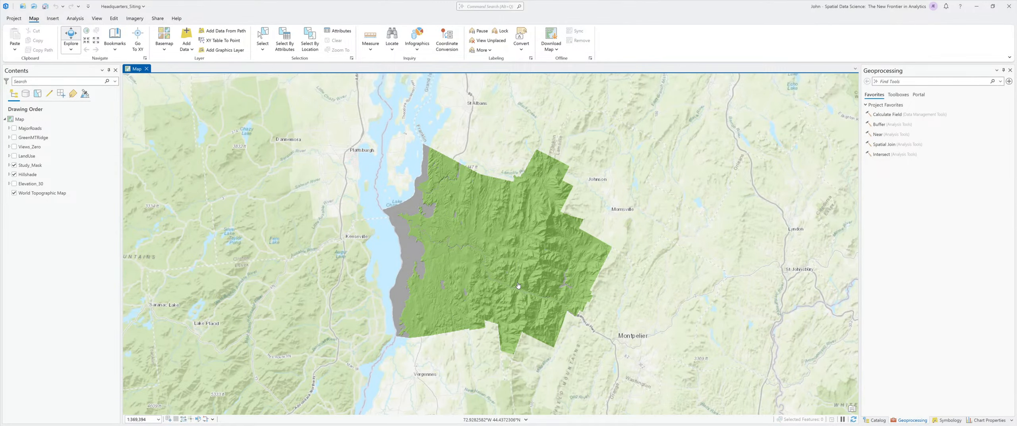
Turn off the Study_Mask and Hillshade layers and show Elevation_30 on the map
scroll(515, 264, "up", 2)
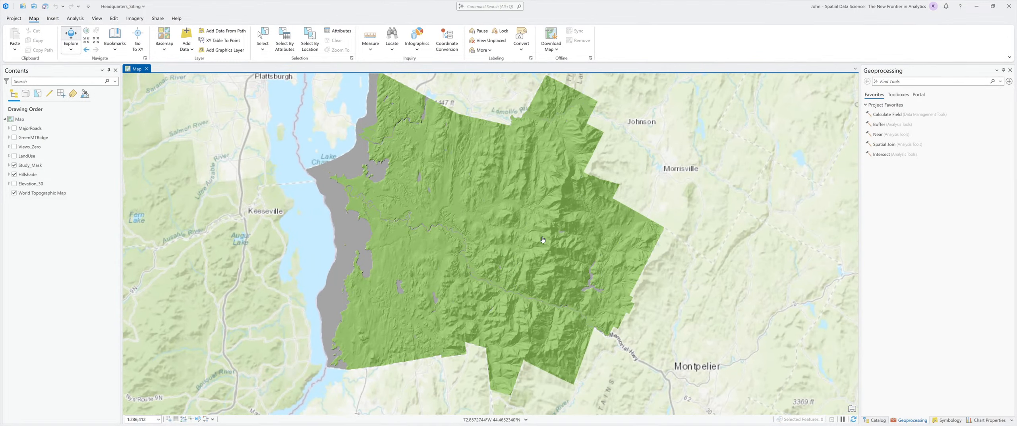
left_click_drag(543, 239, 544, 267)
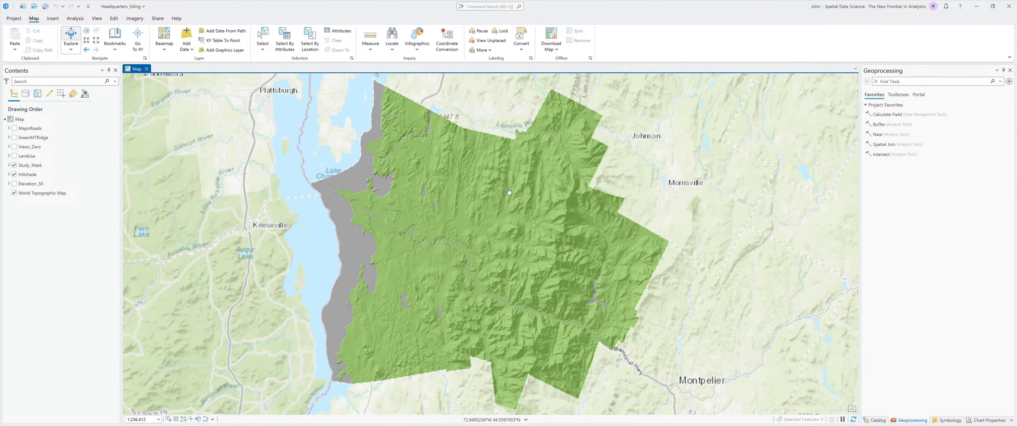
left_click(15, 166)
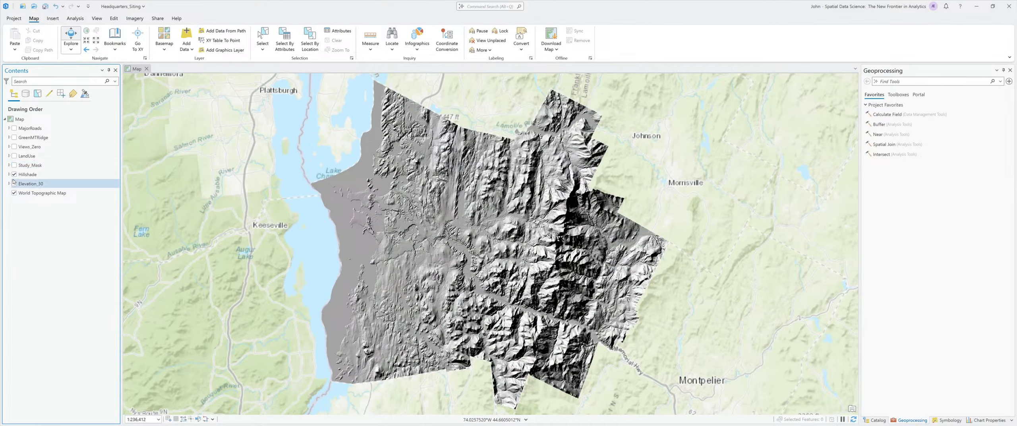
left_click(14, 174)
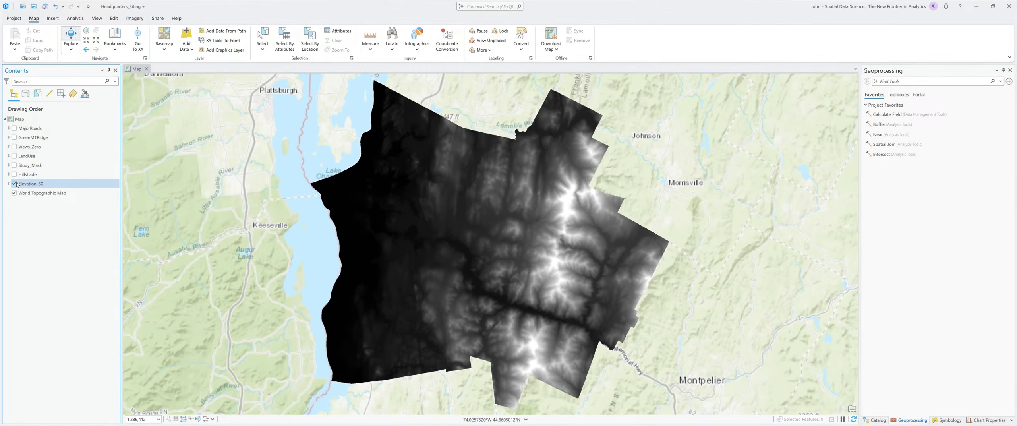
Preview the MajorRoads and GreenMTRidge layers one at a time over the elevation, hiding each one again
left_click(14, 128)
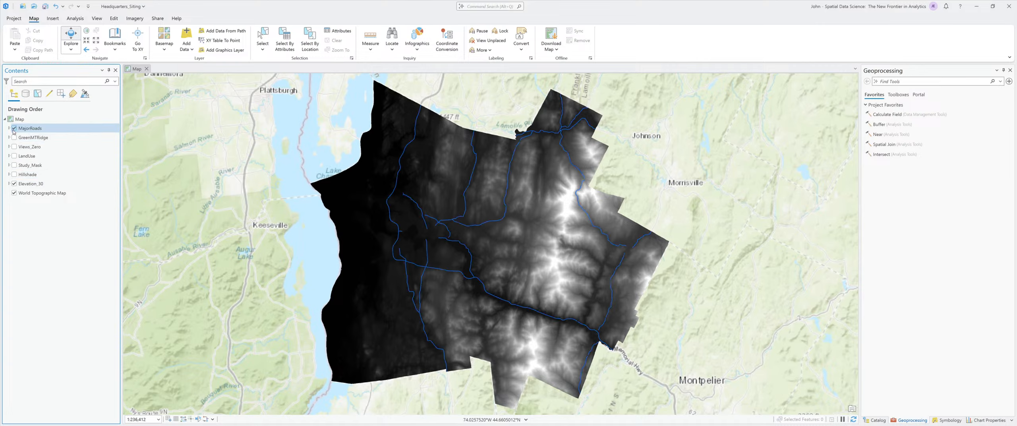
left_click(14, 128)
left_click(14, 138)
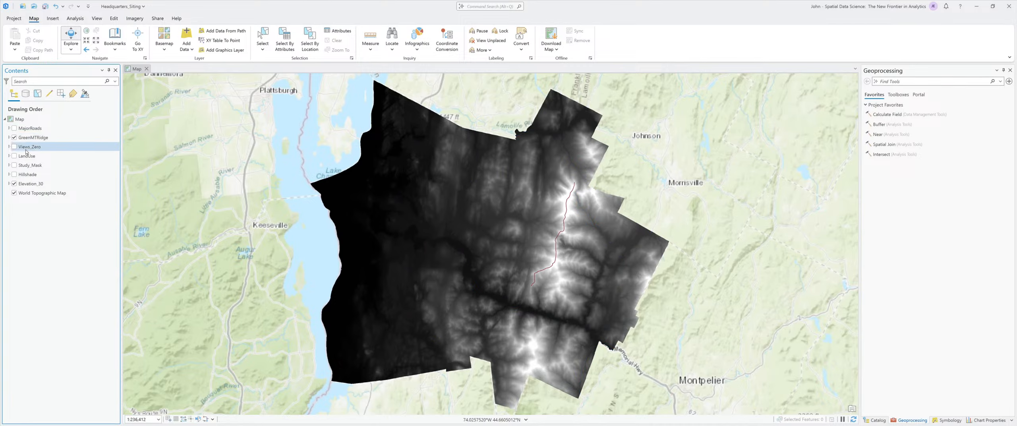
left_click(14, 138)
Show Views_Zero with Elevation_30 hidden, and replace it with the LandUse layer on the map
left_click(15, 146)
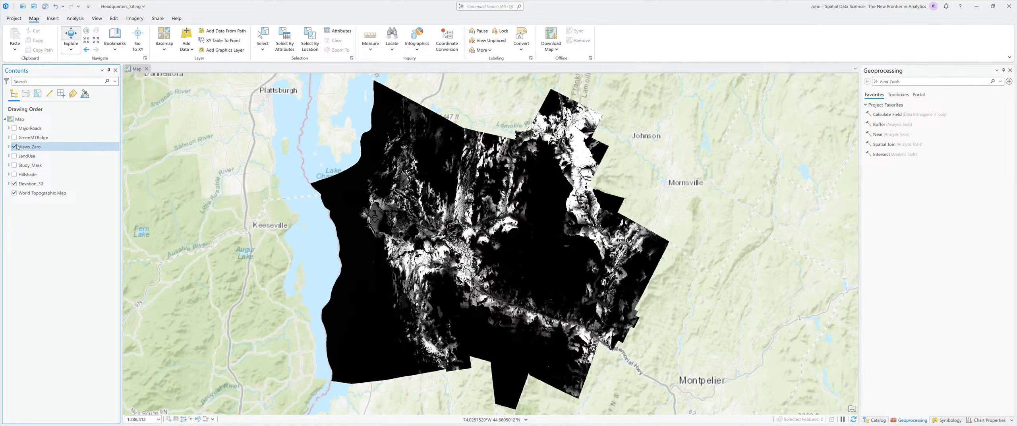
left_click(14, 183)
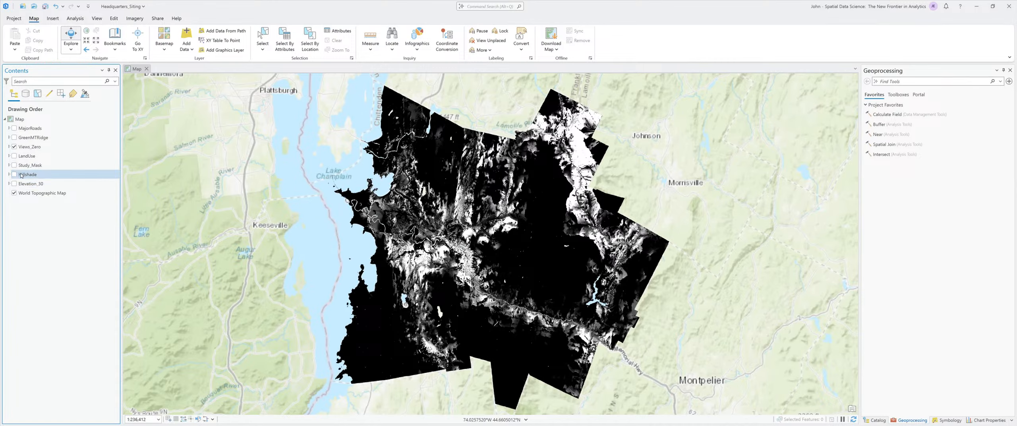
left_click(14, 156)
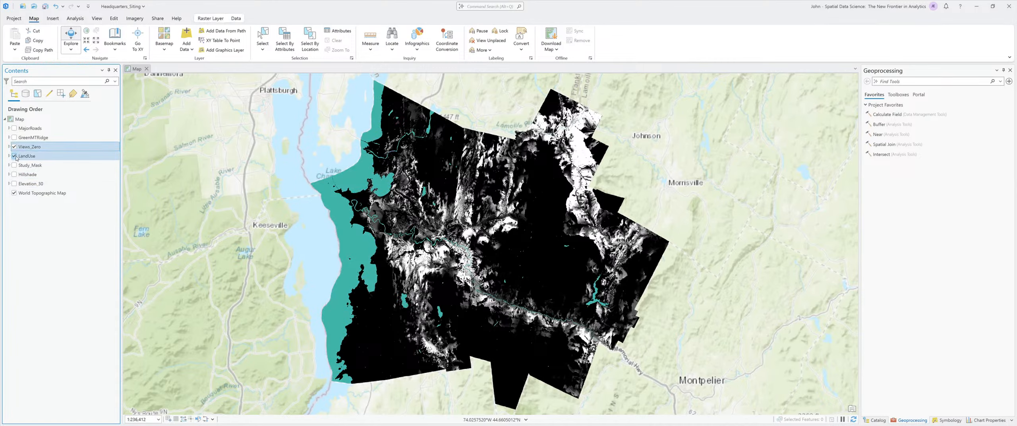
left_click(15, 146)
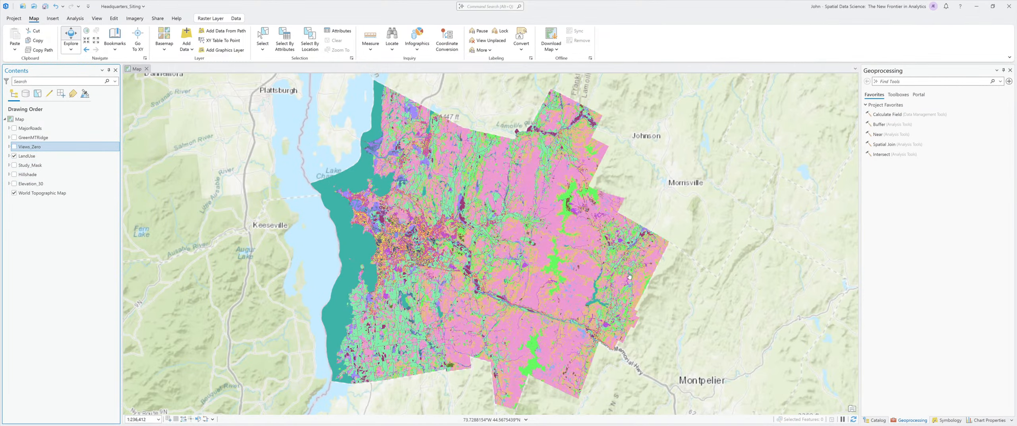
Inspect the LandUse category of a pixel in the study area and review the layer's legend, closing both
left_click(518, 195)
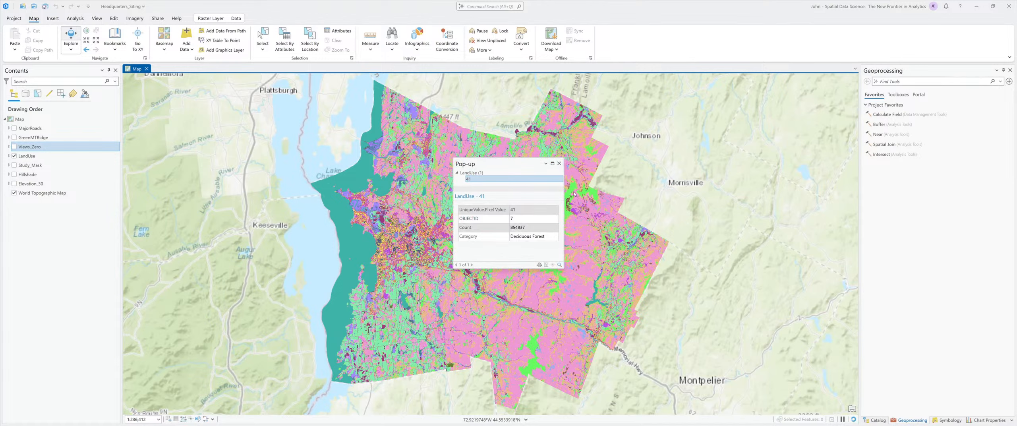
left_click(559, 164)
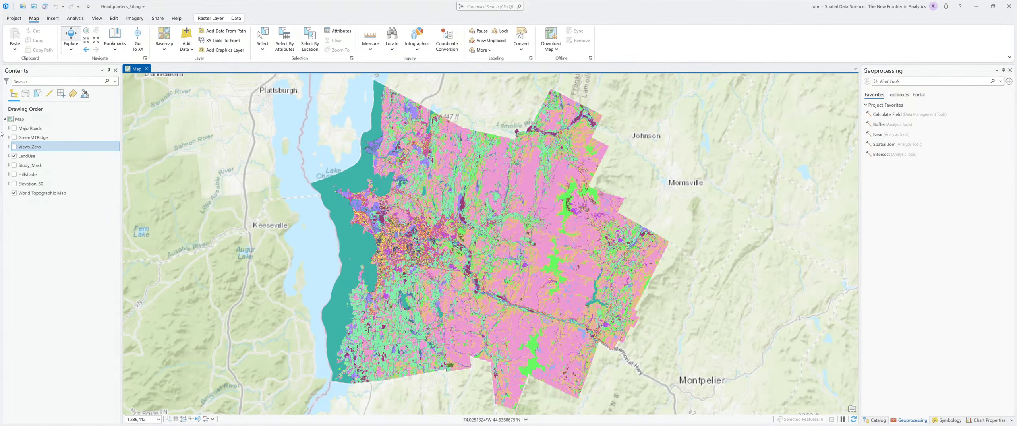
left_click(9, 156)
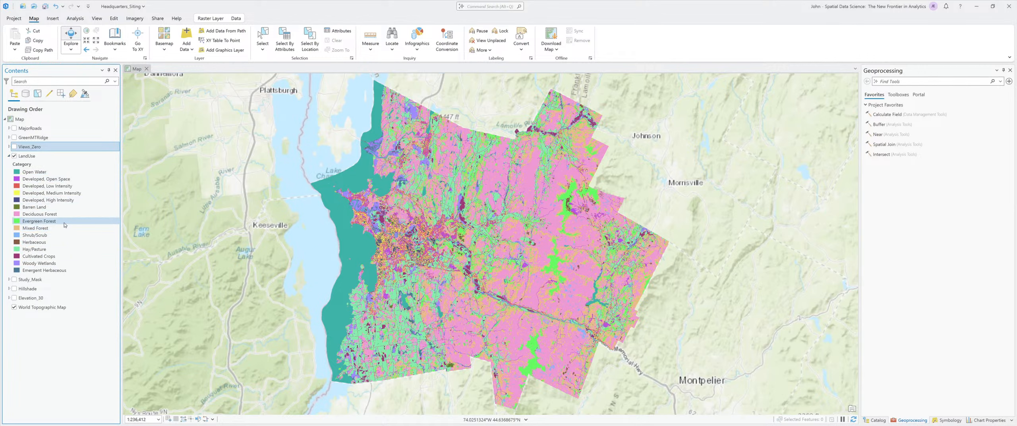
left_click(9, 155)
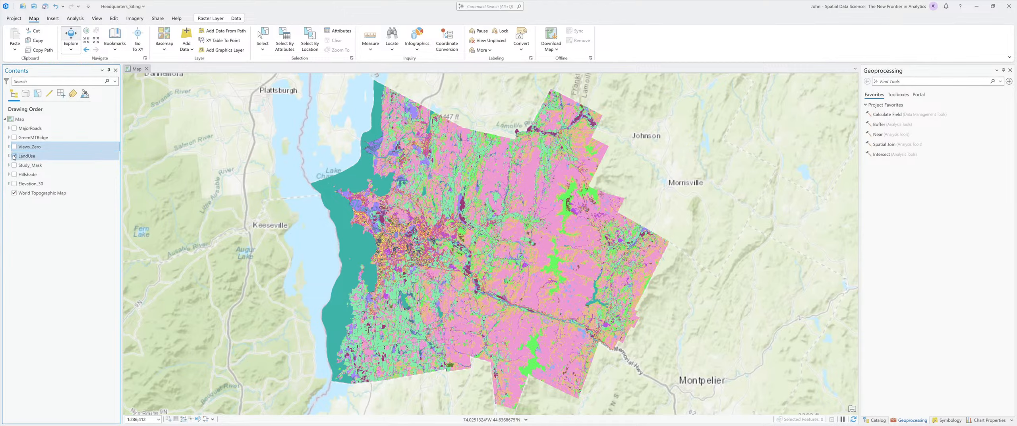
Turn off LandUse and briefly preview Elevation_30, leaving only the World Topographic Map displayed
left_click(14, 156)
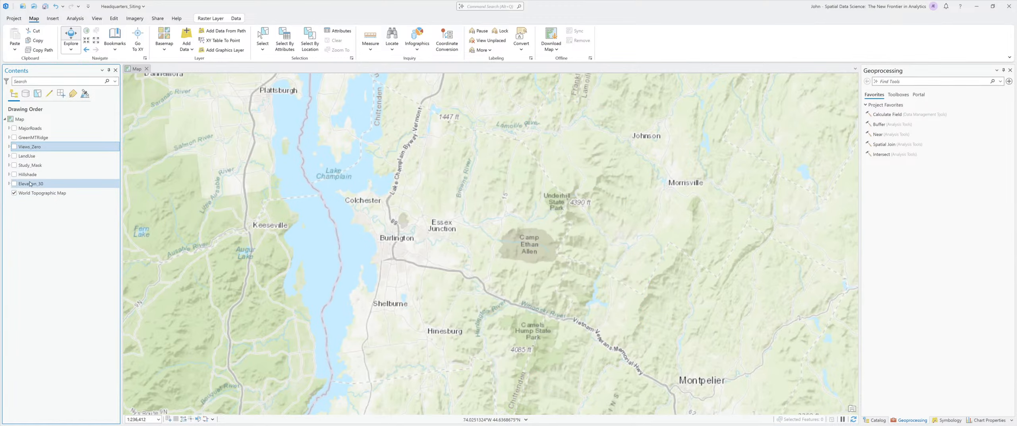
left_click(15, 184)
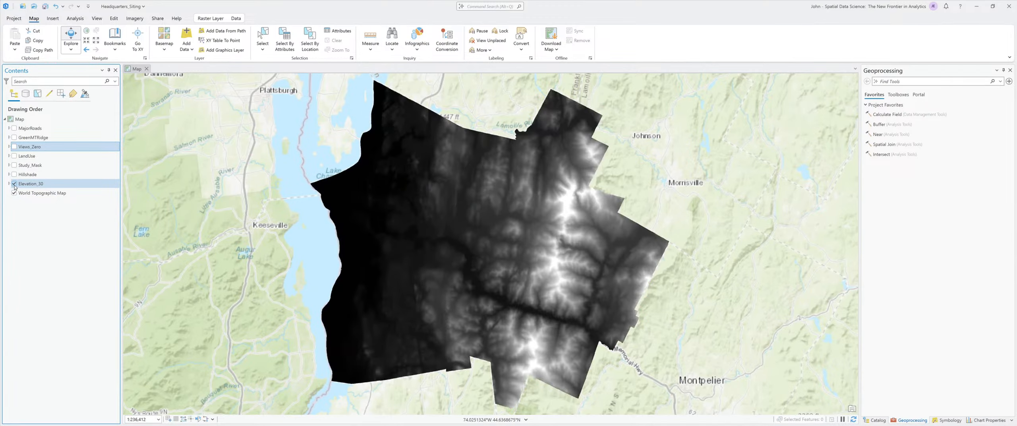
left_click(15, 183)
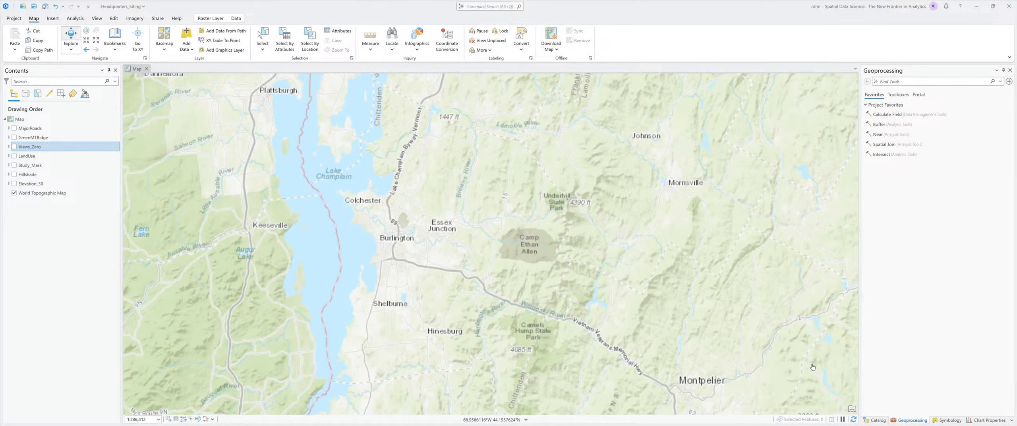
Search the geoprocessing tools for "slope" and "surface para", and open the Spatial Analyst version of Surface Parameters
left_click(910, 82)
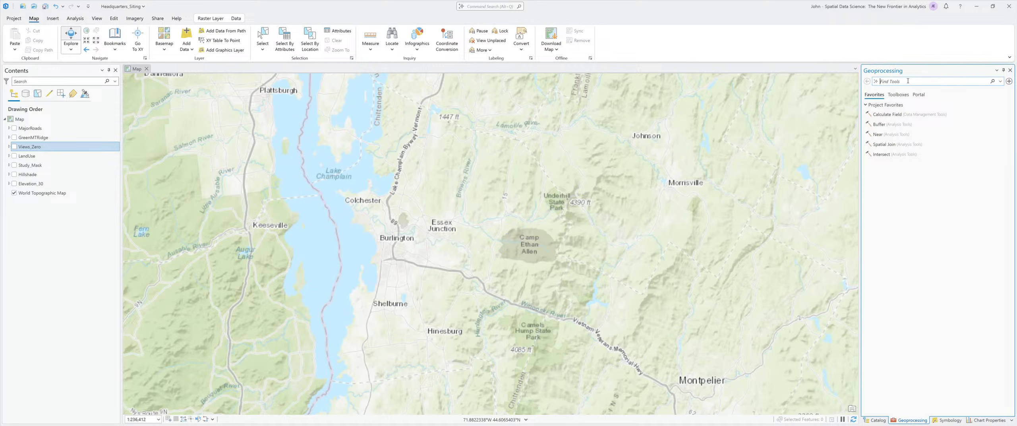
left_click(907, 81)
type("slope")
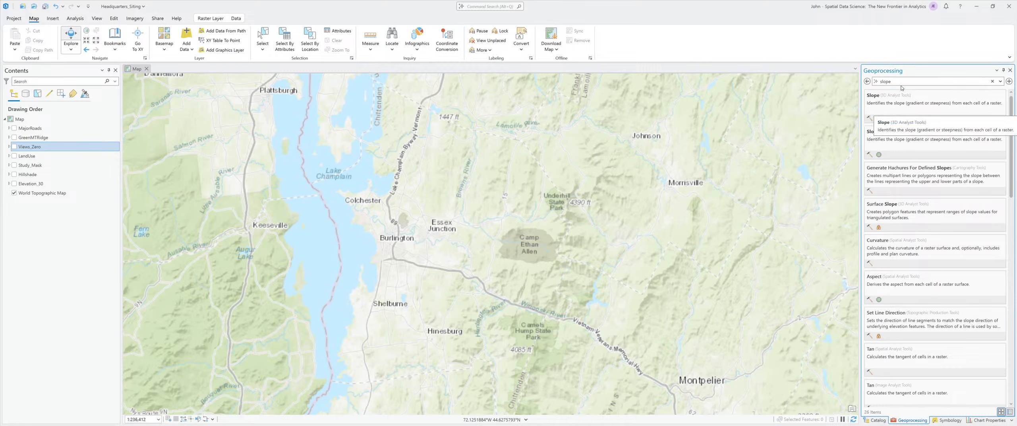
double_click(885, 81)
type("sur")
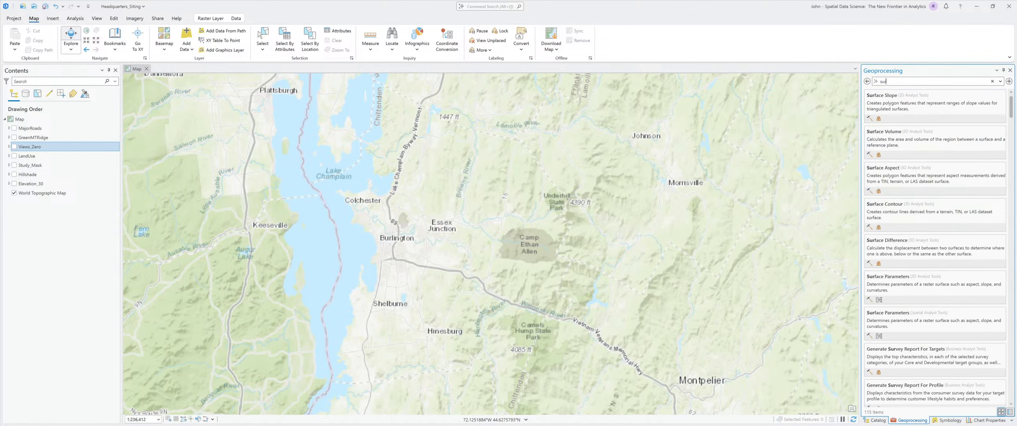
type("face para")
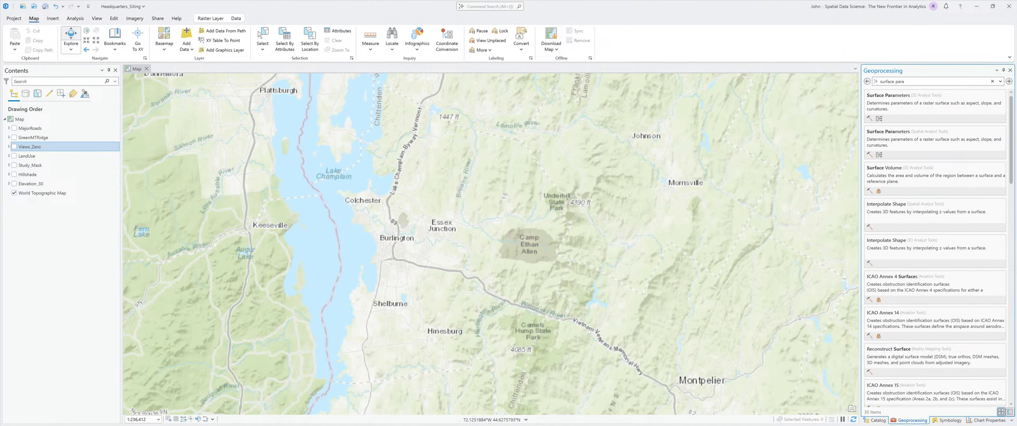
left_click(889, 140)
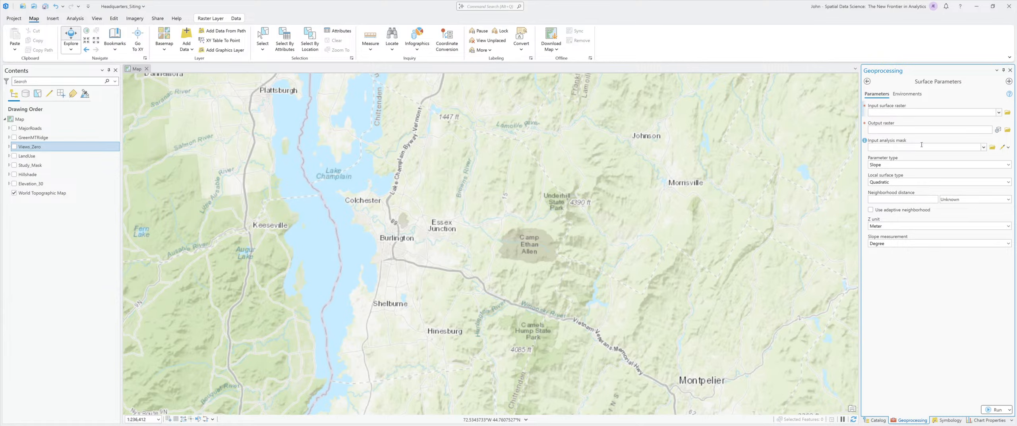
Set Elevation_30 as the input surface raster and name the output raster Slope
left_click(998, 113)
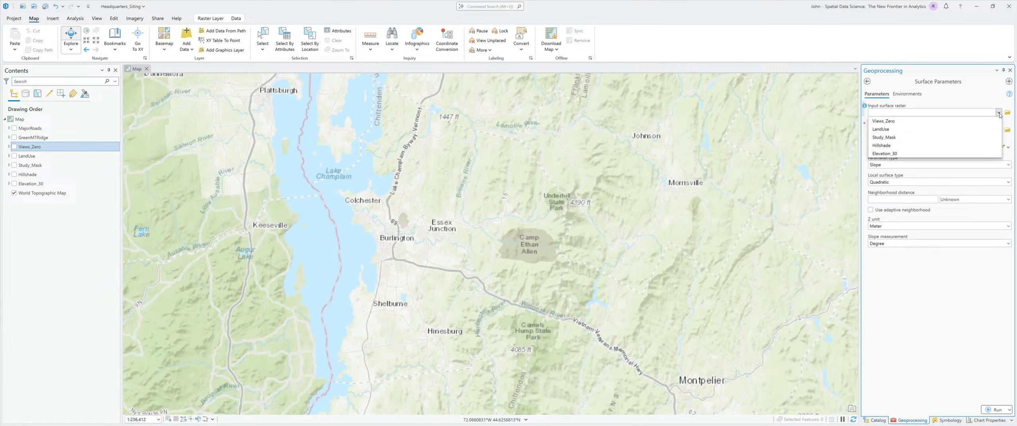
left_click(907, 153)
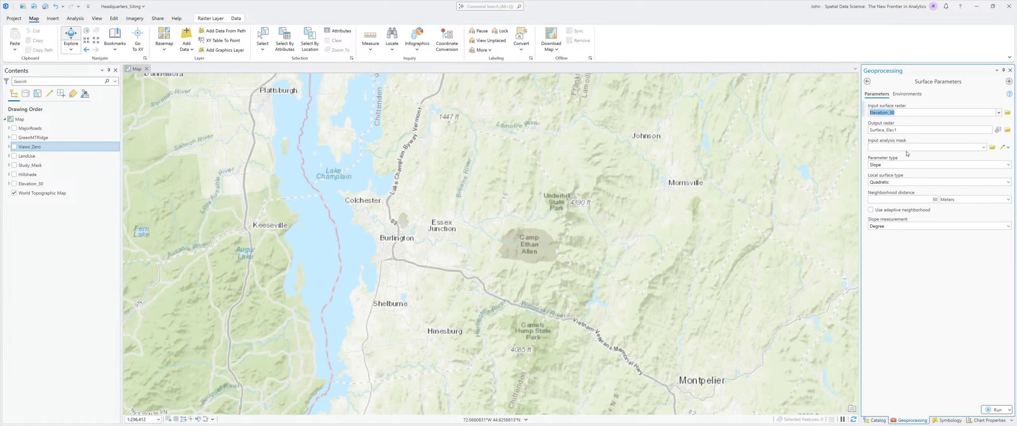
left_click(905, 128)
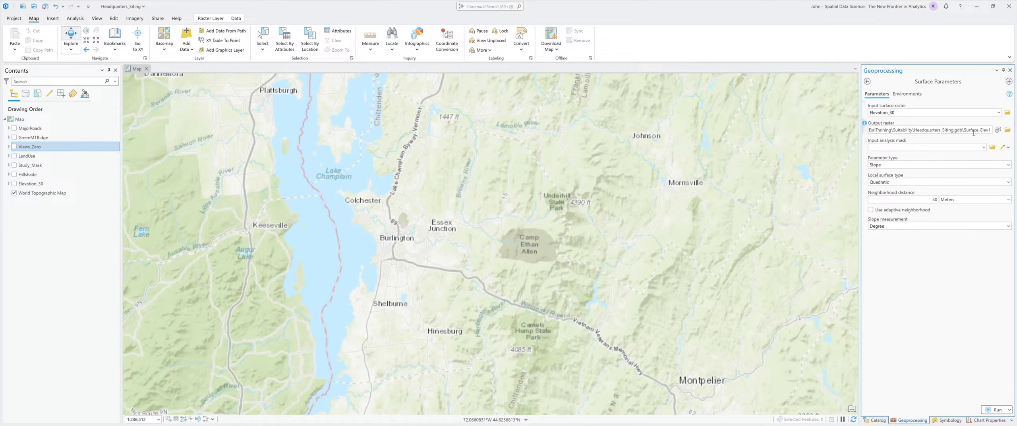
key("BackSpace")
key("BackSpace")
key("BackSpace")
key("BackSpace")
key("BackSpace")
key("BackSpace")
key("BackSpace")
key("BackSpace")
key("BackSpace")
key("BackSpace")
key("BackSpace")
key("BackSpace")
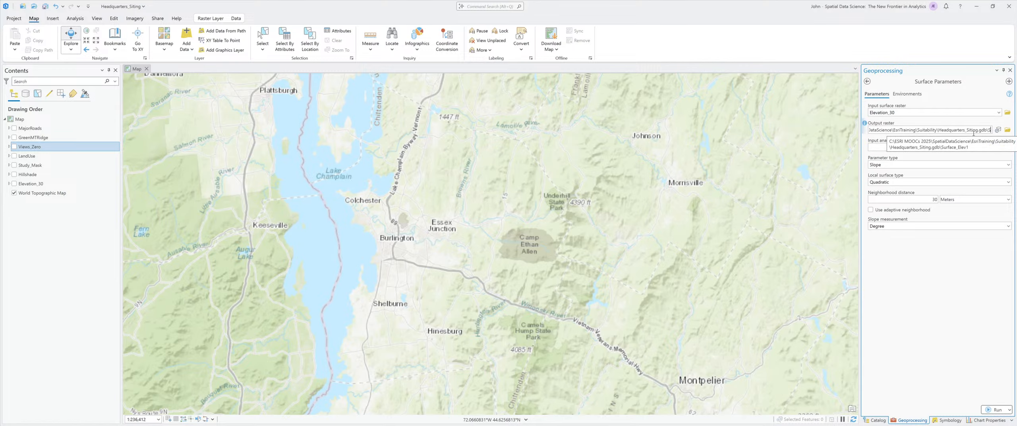
type("lope")
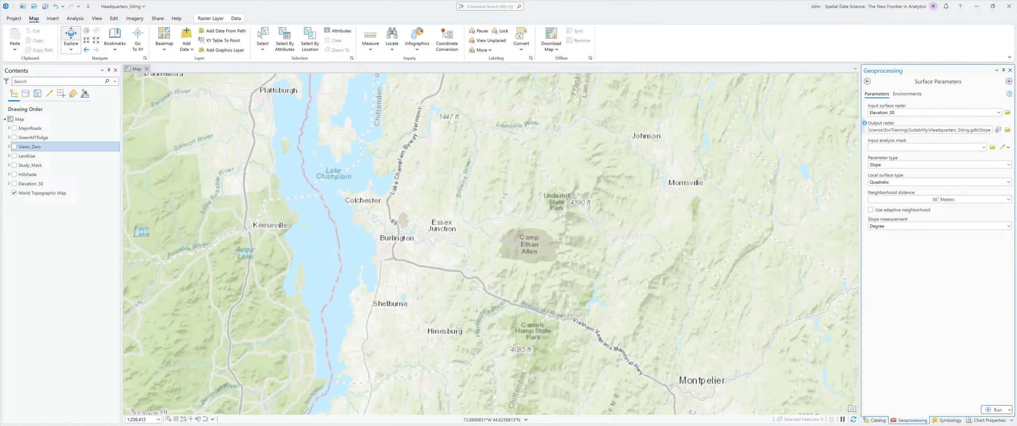
Set Study_Mask as the input analysis mask and run Surface Parameters to derive the slope raster
left_click(962, 146)
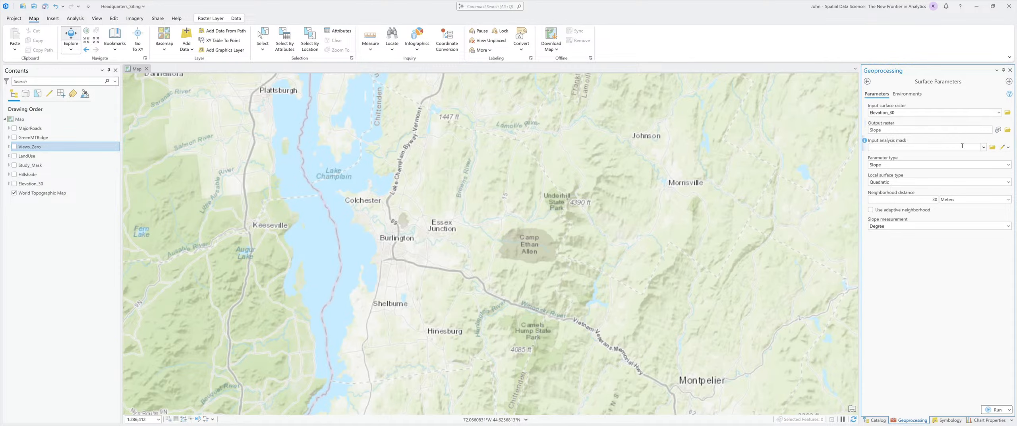
mouse_move(866, 142)
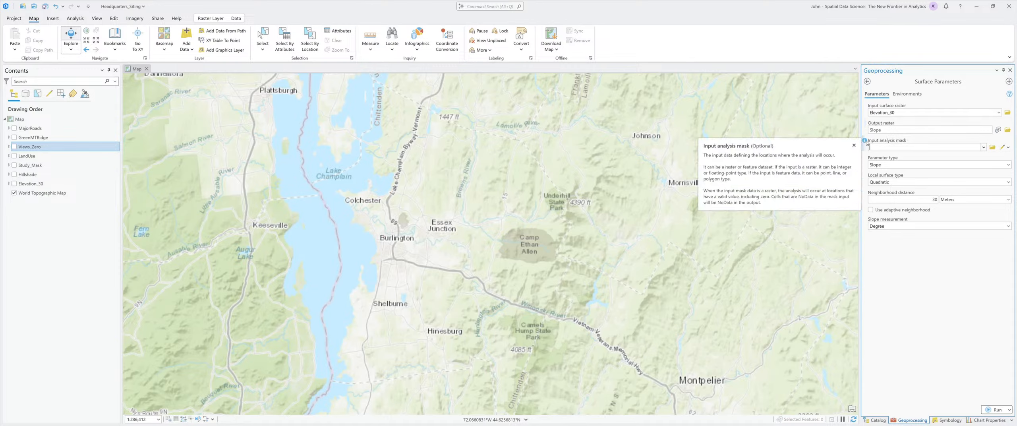
left_click(982, 148)
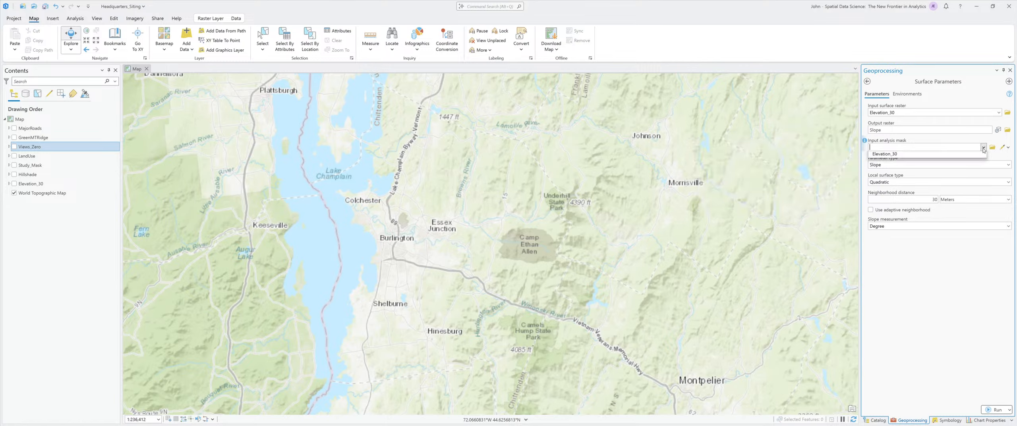
left_click(885, 192)
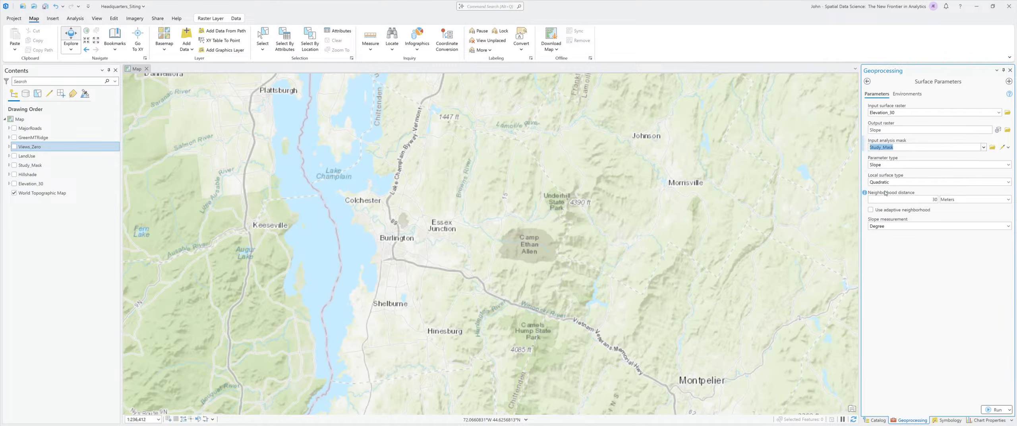
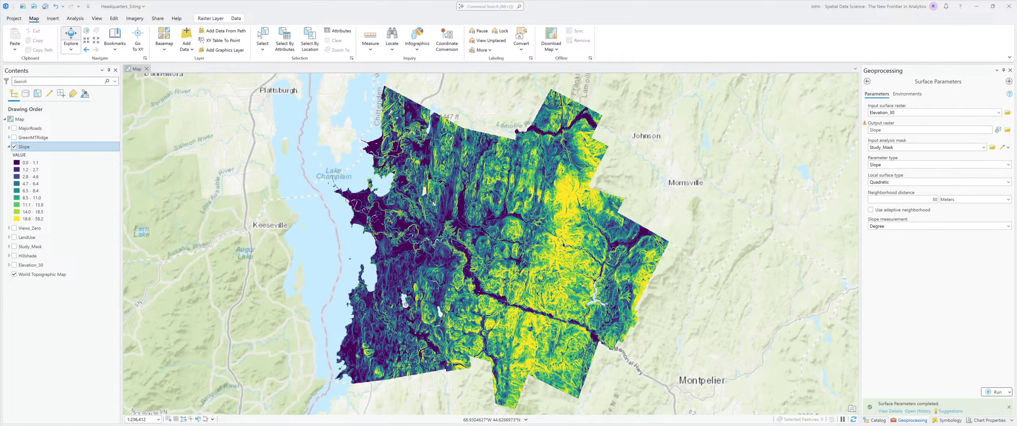
Switch to the browser and review the exercise's criteria tables and the instructions for deriving the remaining criteria
key("alt+Tab")
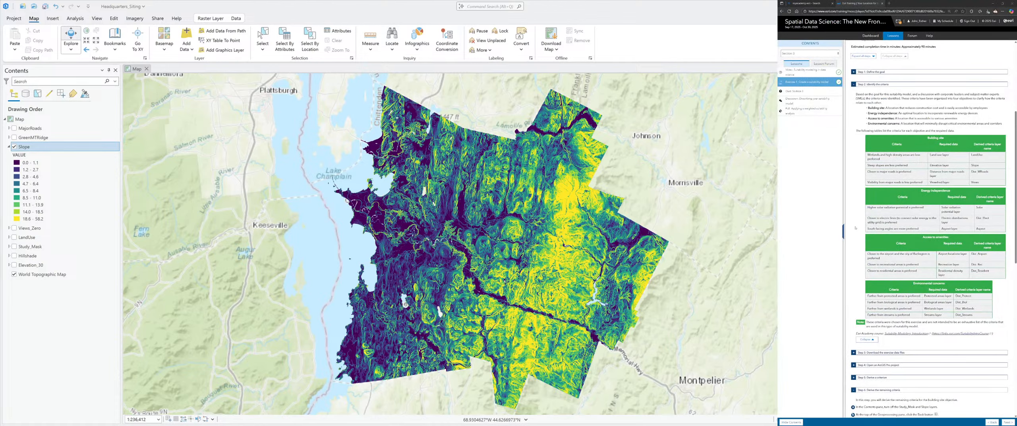
left_click(843, 231)
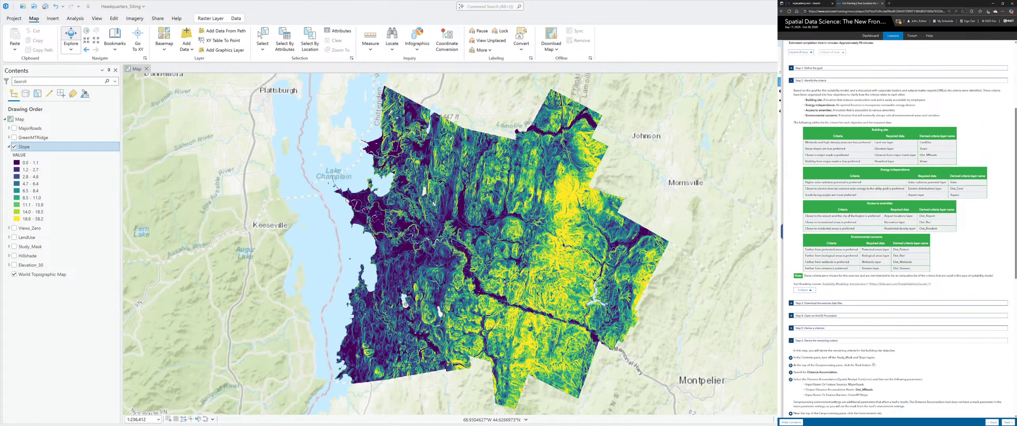
scroll(902, 230, "up", 1)
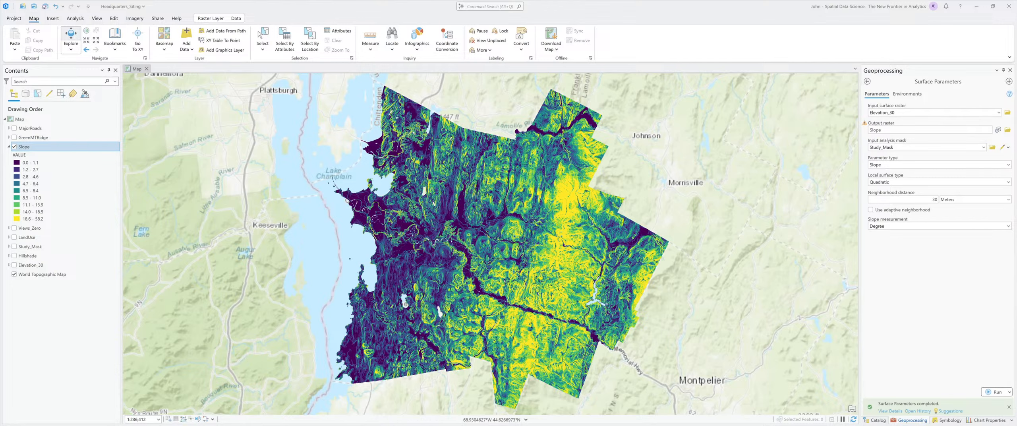
Return to ArcGIS Pro, hide the Slope layer, and find and open the Distance Accumulation tool
left_click(14, 146)
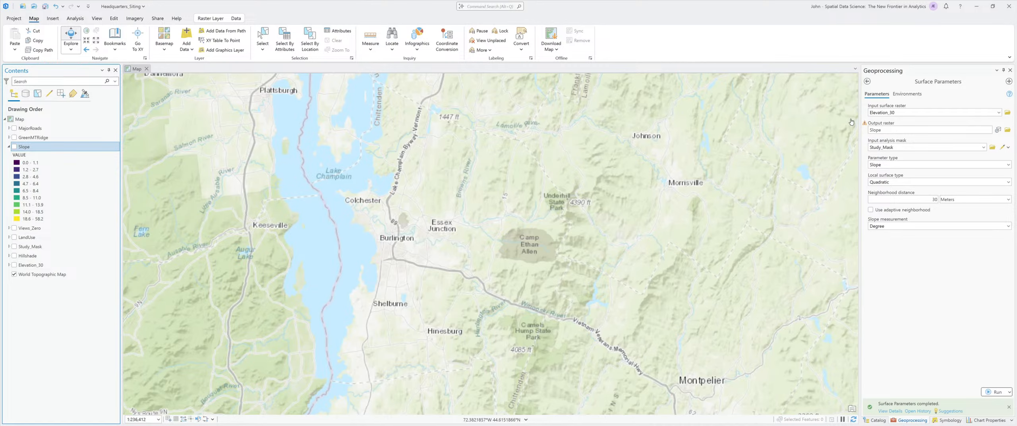
left_click(868, 82)
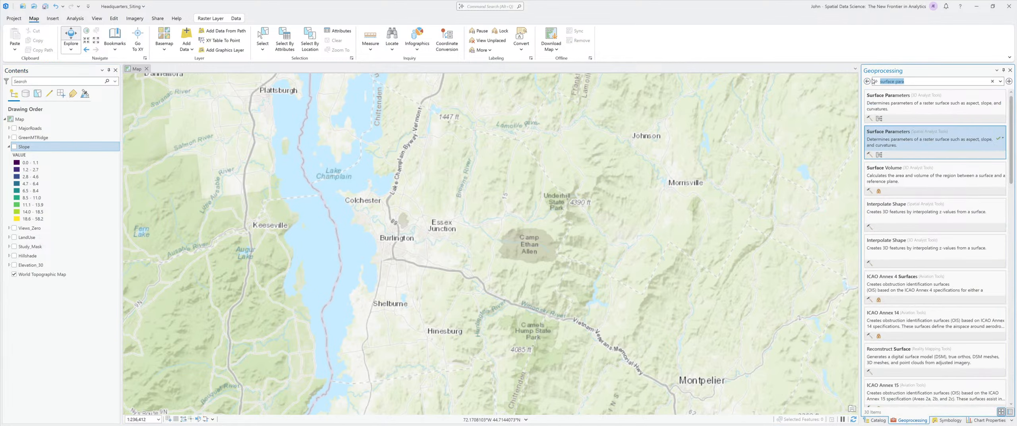
type("dist")
type("ance")
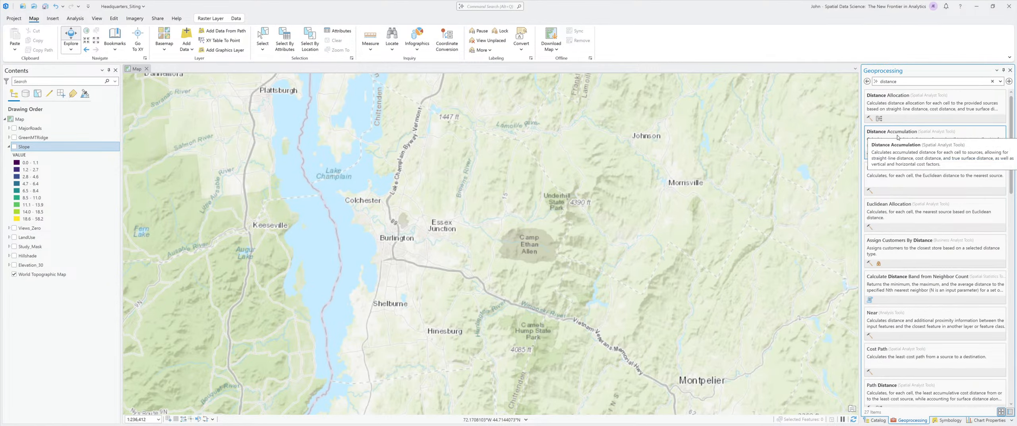
left_click(897, 137)
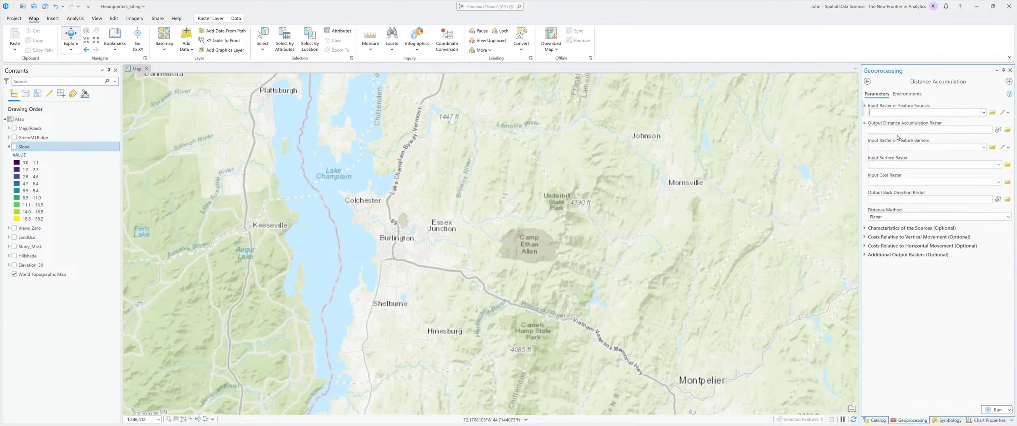
Set MajorRoads as the distance source and name the output distance accumulation raster Dist_MRoads
left_click(976, 114)
left_click(983, 113)
left_click(890, 125)
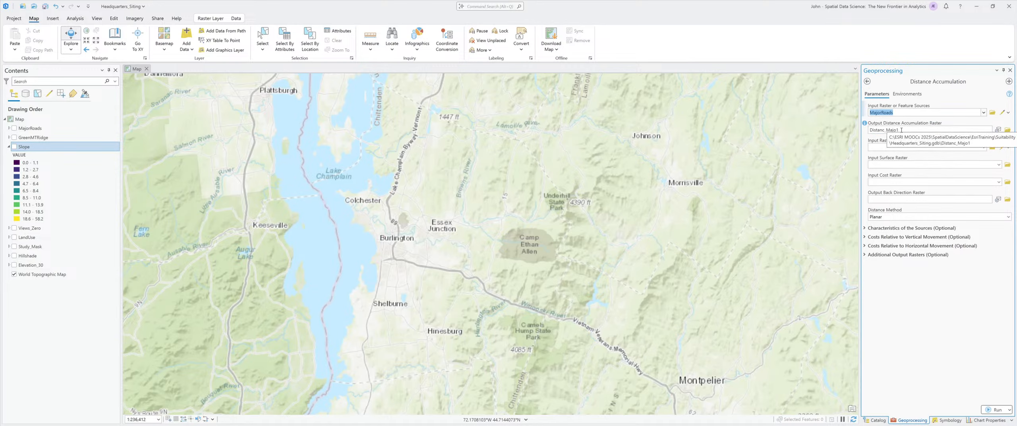
left_click(968, 130)
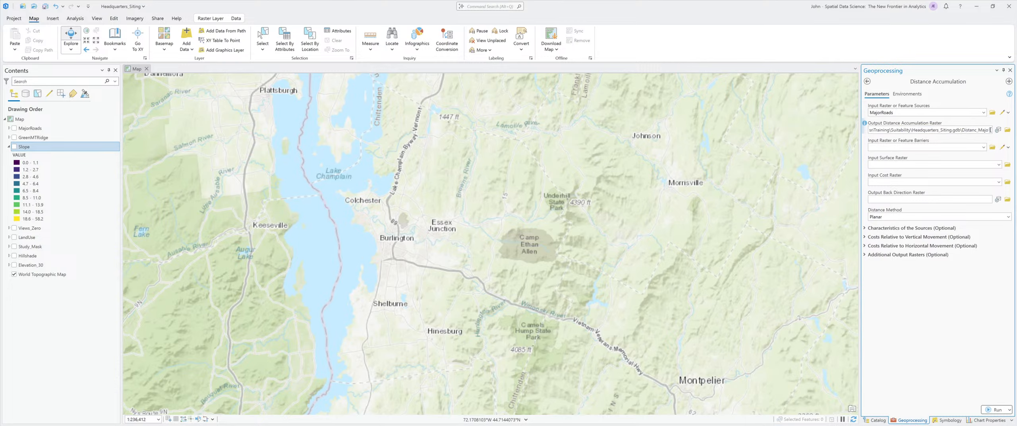
key("BackSpace")
key("BackSpace")
key("BackSpace")
key("BackSpace")
key("BackSpace")
key("BackSpace")
key("BackSpace")
key("BackSpace")
key("BackSpace")
type("_MRoads")
Set GreenMTRidge as the feature barrier for the distance accumulation
left_click(898, 150)
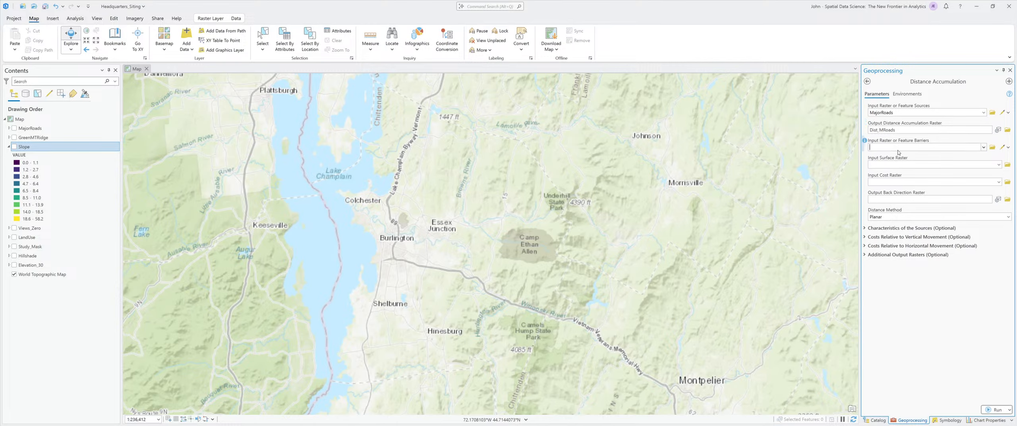
left_click(983, 147)
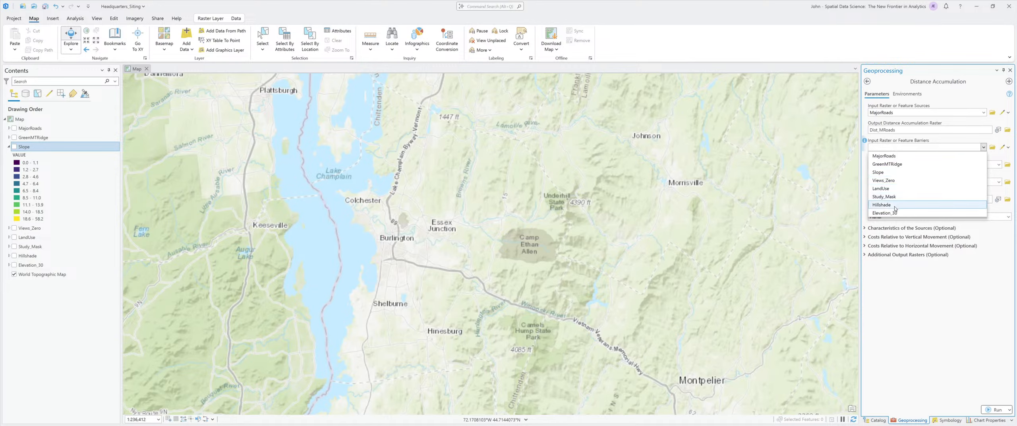
left_click(889, 164)
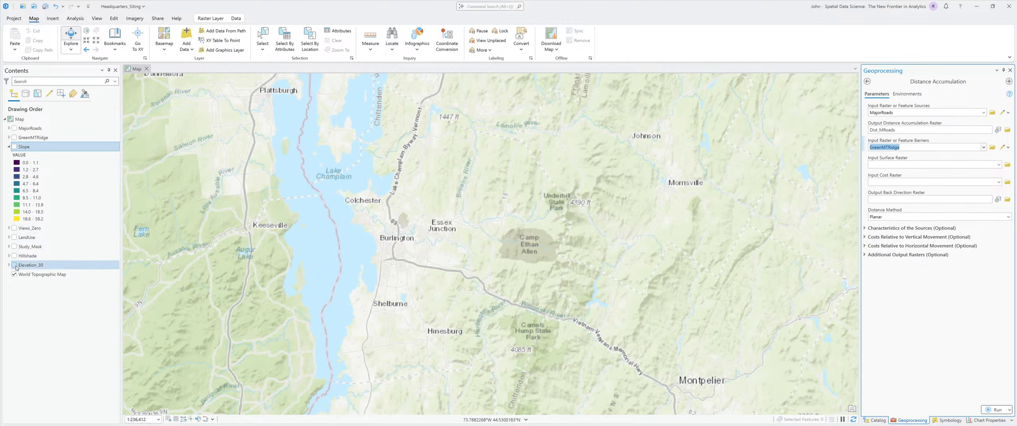
Display MajorRoads together with GreenMTRidge to compare the roads with the ridge barrier, then hide GreenMTRidge
left_click(14, 137)
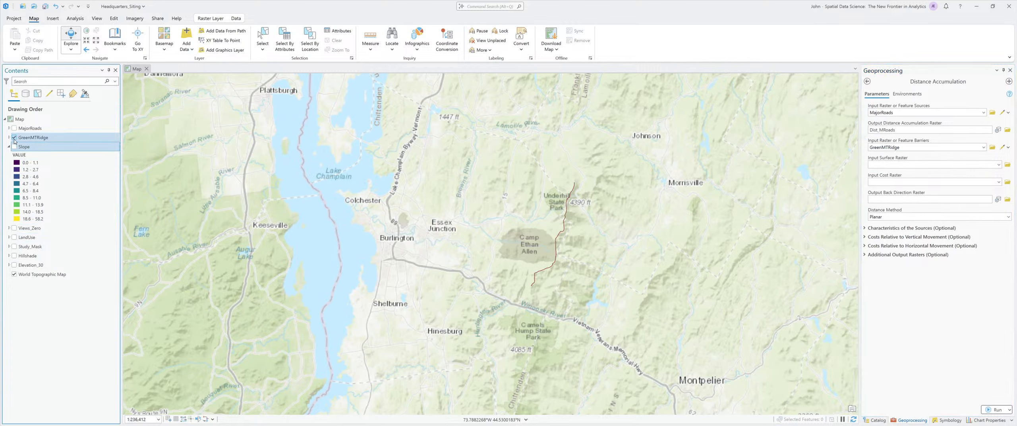
left_click(14, 128)
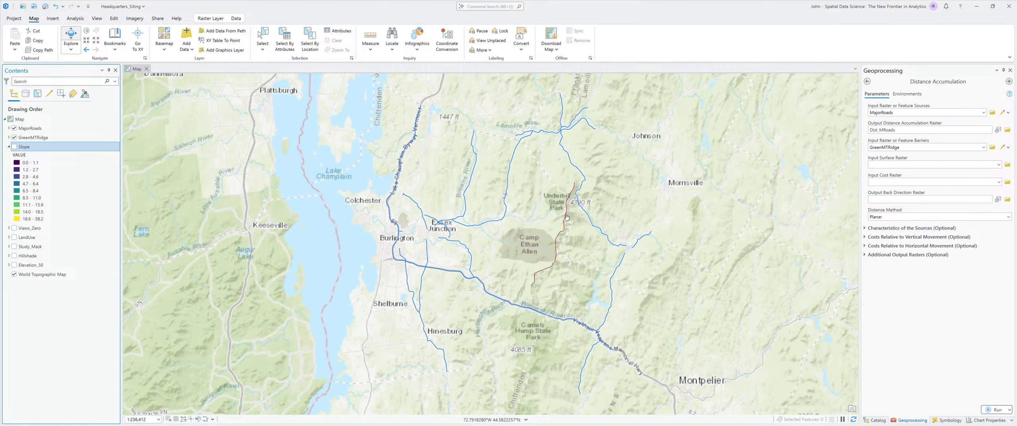
left_click(15, 137)
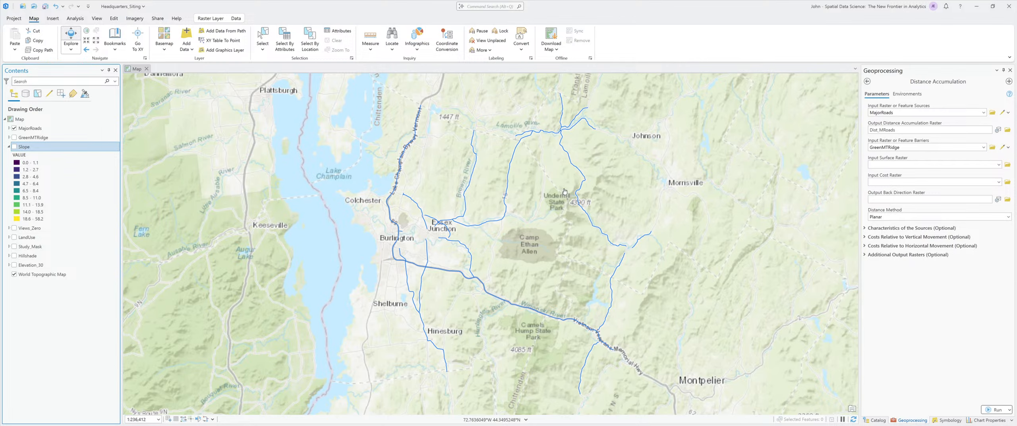
Set the tool's mask environment to Study_Mask, run Distance Accumulation, and examine the resulting distance raster around the ridge barrier
left_click(898, 95)
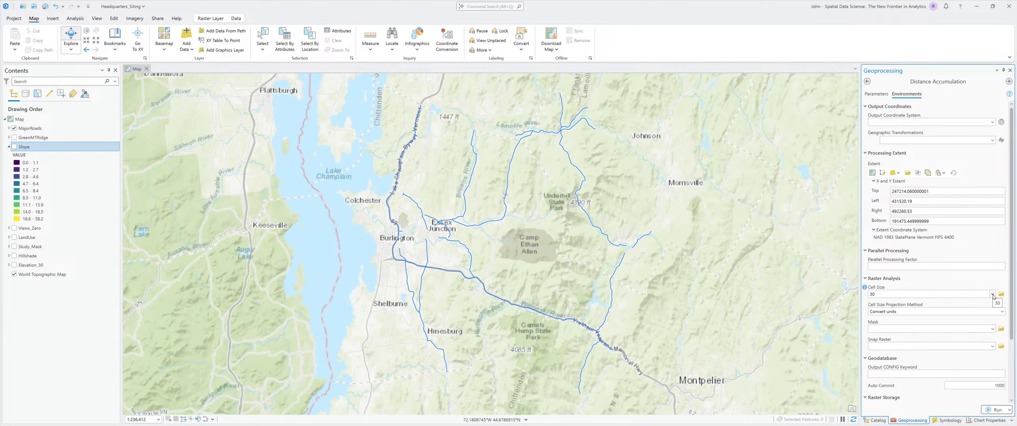
left_click(992, 330)
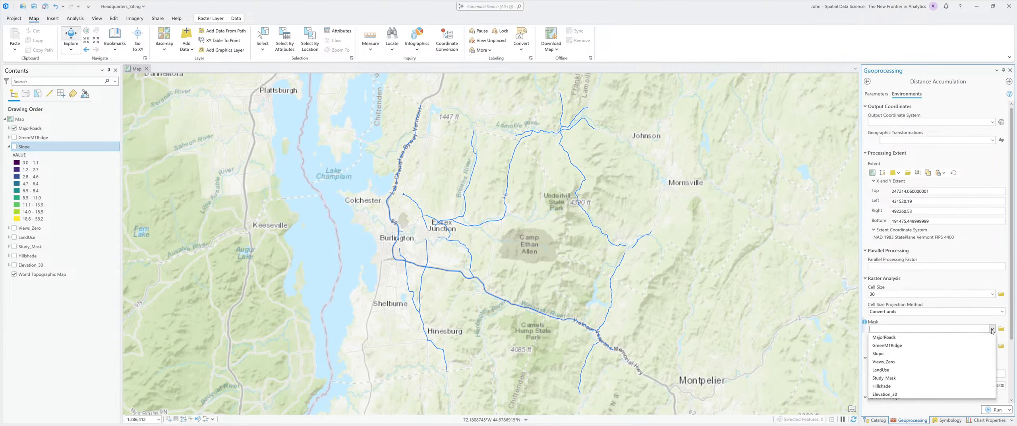
left_click(900, 380)
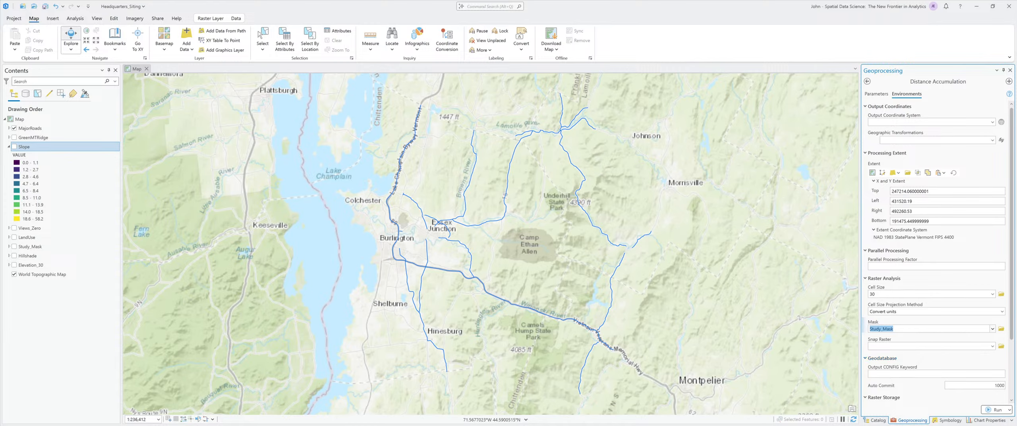
left_click(997, 409)
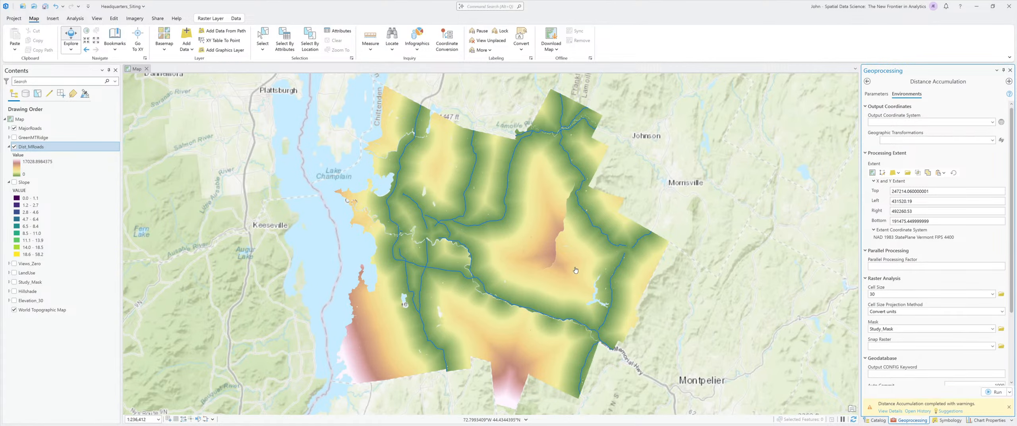
scroll(542, 174, "up", 4)
scroll(541, 175, "down", 2)
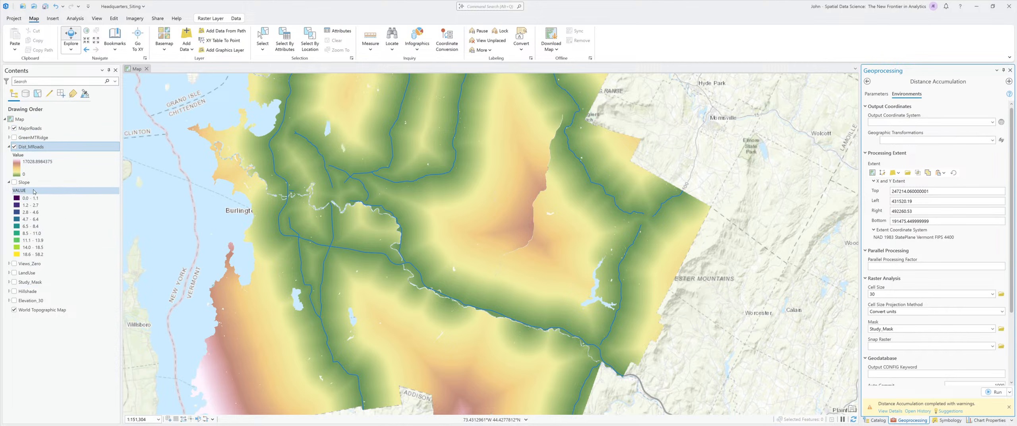
Display the Views_Zero raster with Dist_MRoads hidden and examine it around the major roads
left_click(15, 264)
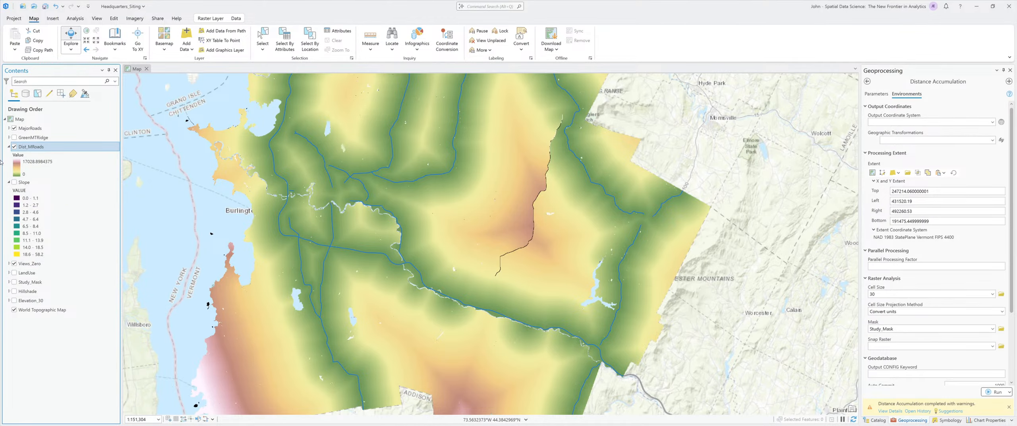
left_click(14, 147)
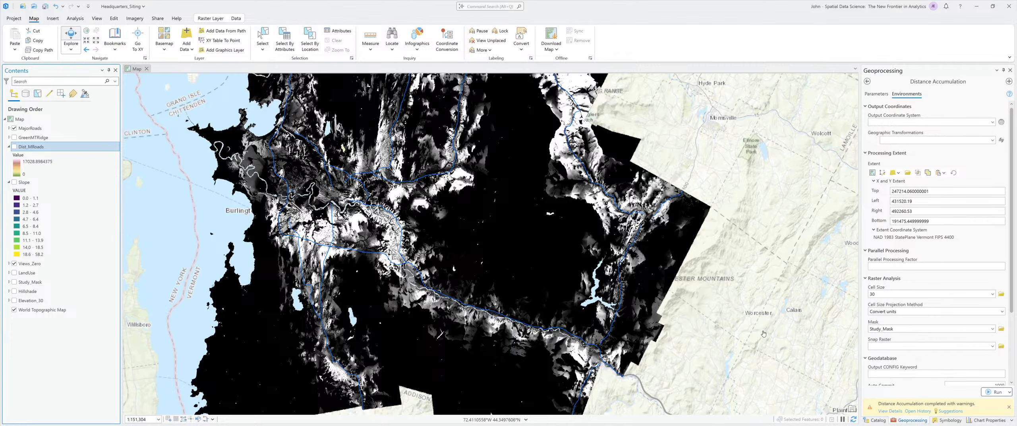
scroll(546, 290, "down", 2)
scroll(465, 223, "up", 2)
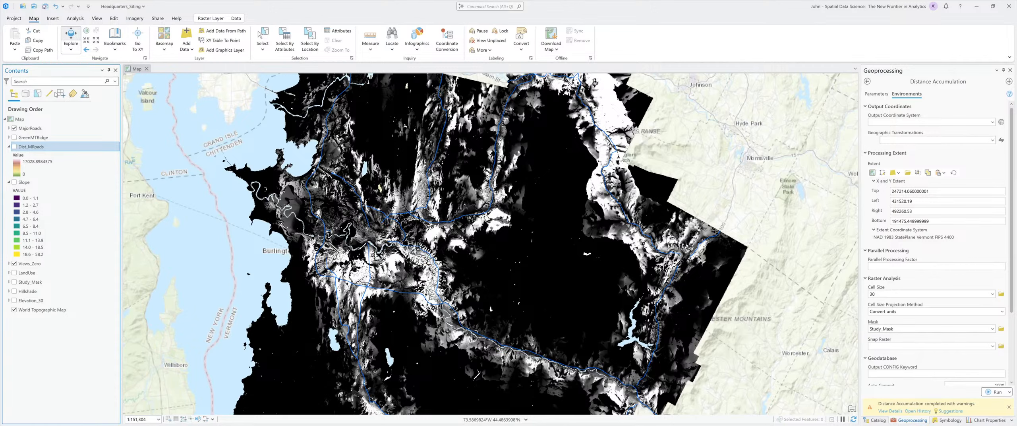
Examine the LandUse layer on its own, with and without the basemap, and leave only the World Topographic Map displayed
left_click(14, 128)
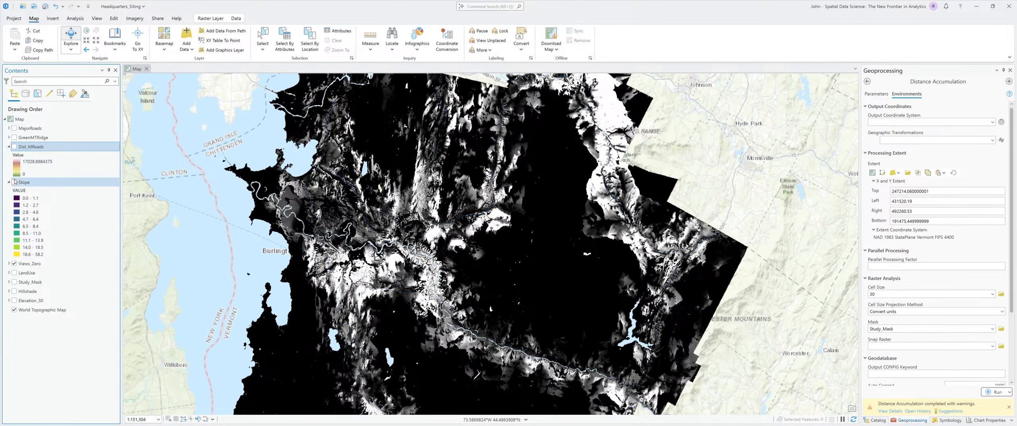
left_click(14, 263)
left_click(14, 273)
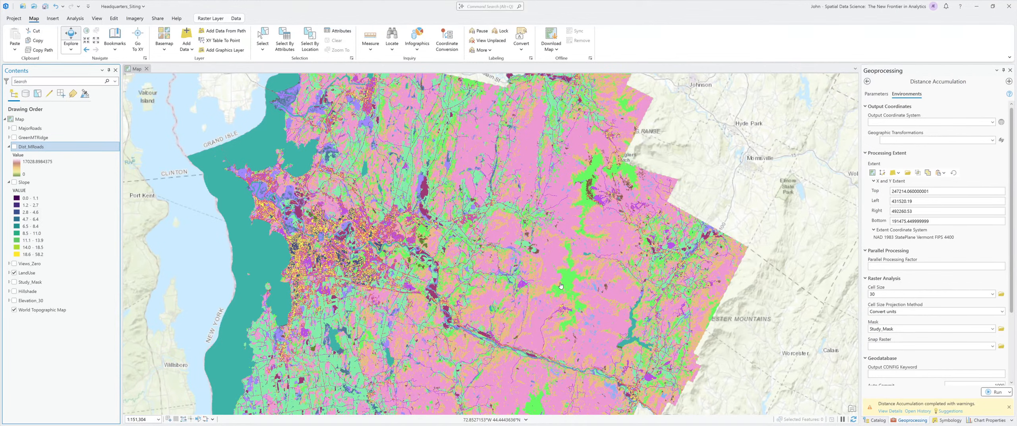
left_click(14, 310)
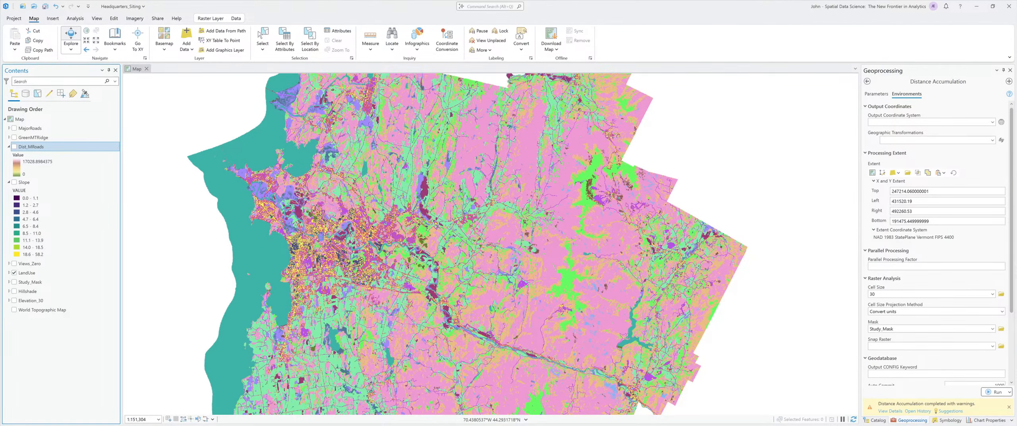
left_click(14, 309)
left_click(15, 273)
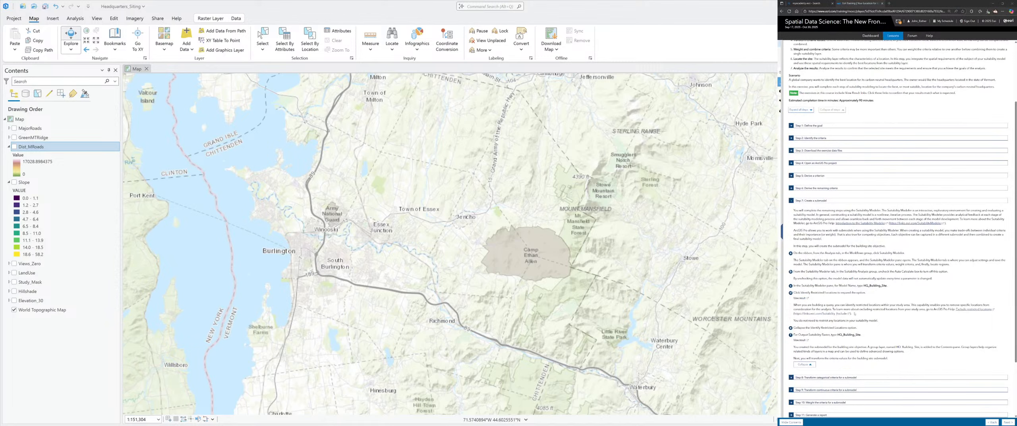
Start a new suitability model, name it HQ_Building_Site, and expand its restricted locations option
scroll(854, 314, "down", 2)
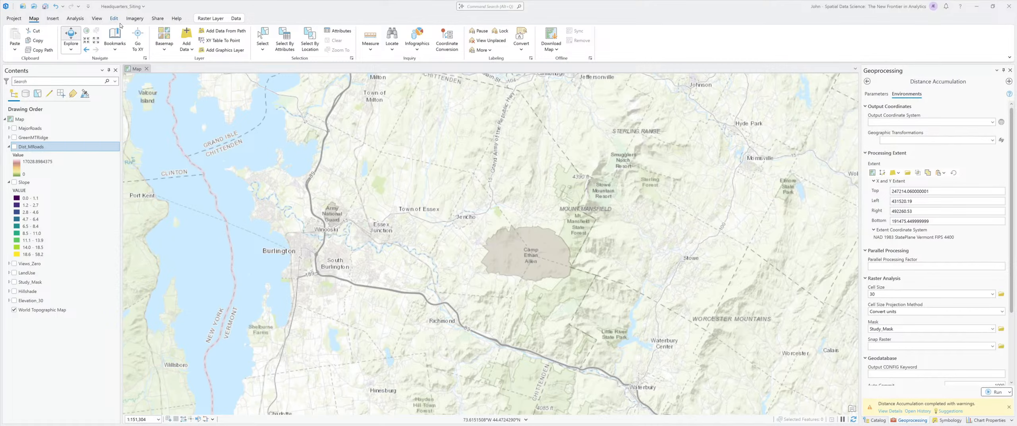
left_click(76, 18)
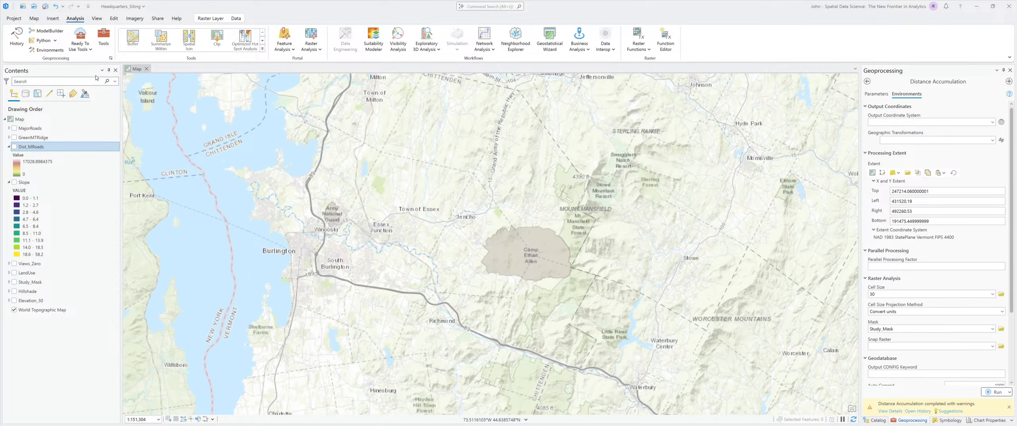
left_click(379, 52)
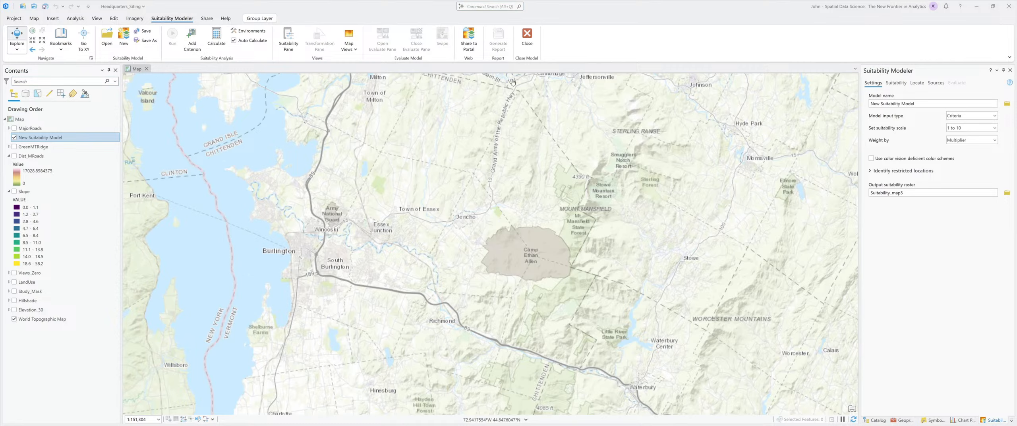
left_click(913, 193)
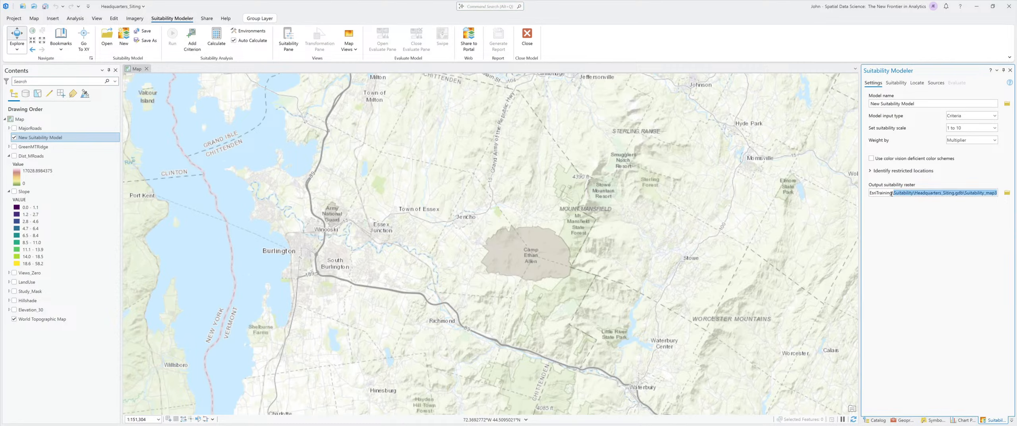
left_click(954, 212)
left_click(871, 104)
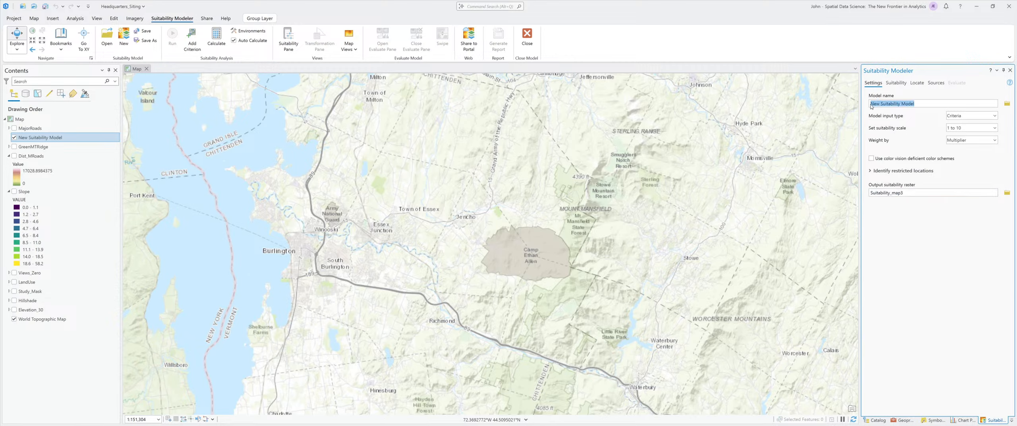
type("HQ_Building_Site")
left_click(896, 341)
left_click(871, 171)
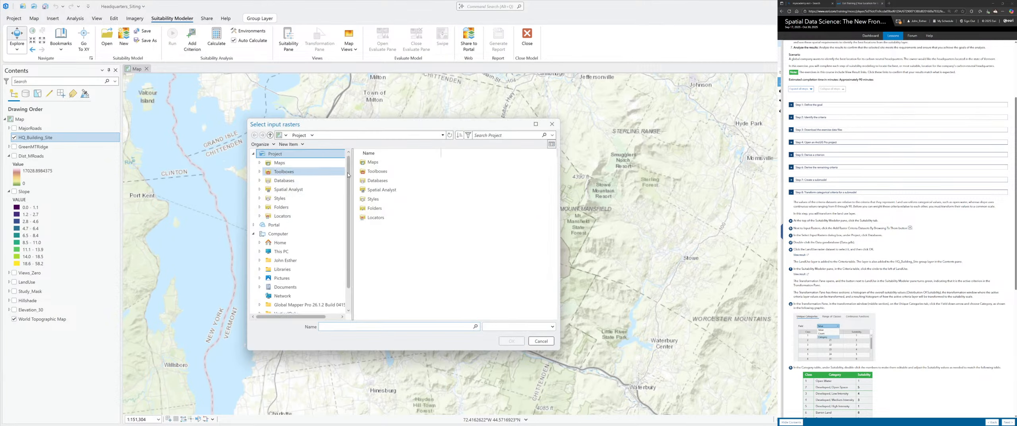
Add the LandUse raster from the project's Data.gdb geodatabase as a criterion of the suitability model
left_click(552, 124)
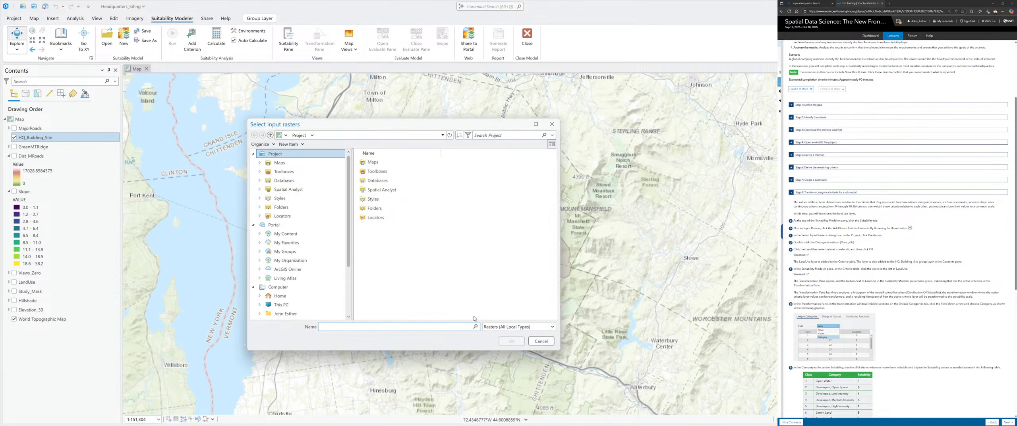
left_click(283, 180)
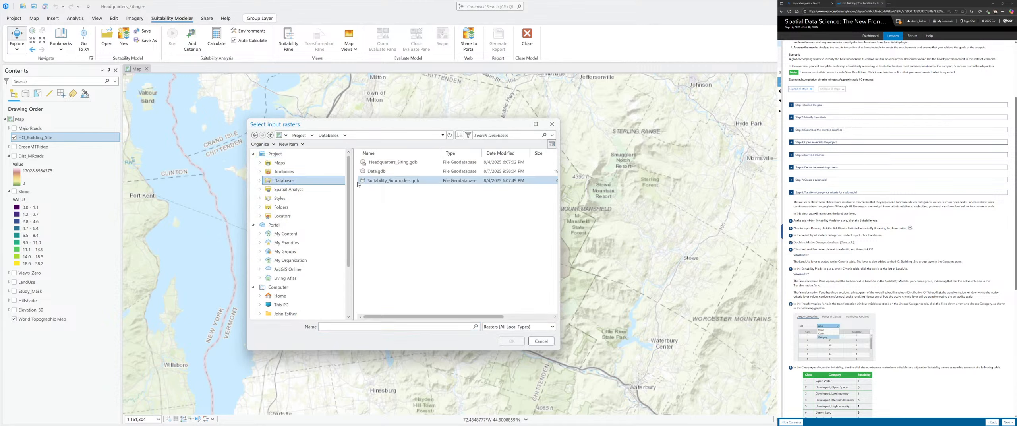
double_click(378, 172)
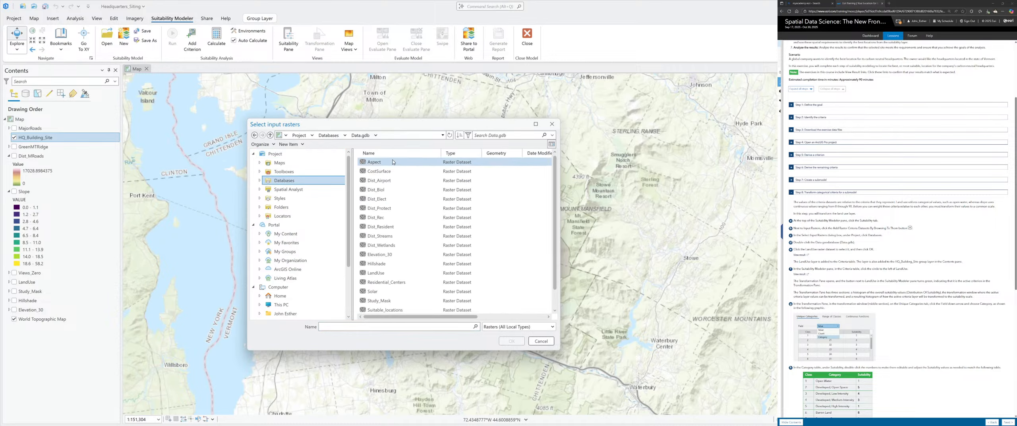
left_click(412, 294)
scroll(412, 294, "down", 1)
scroll(412, 294, "up", 1)
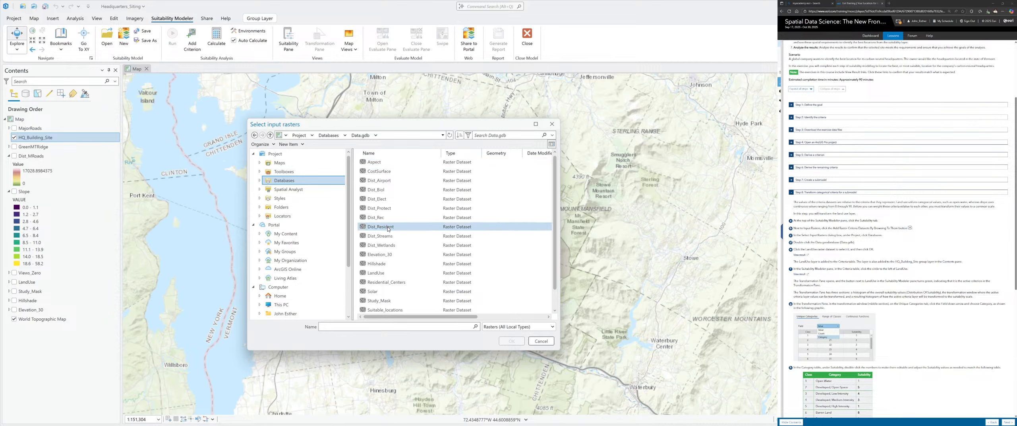
left_click(386, 273)
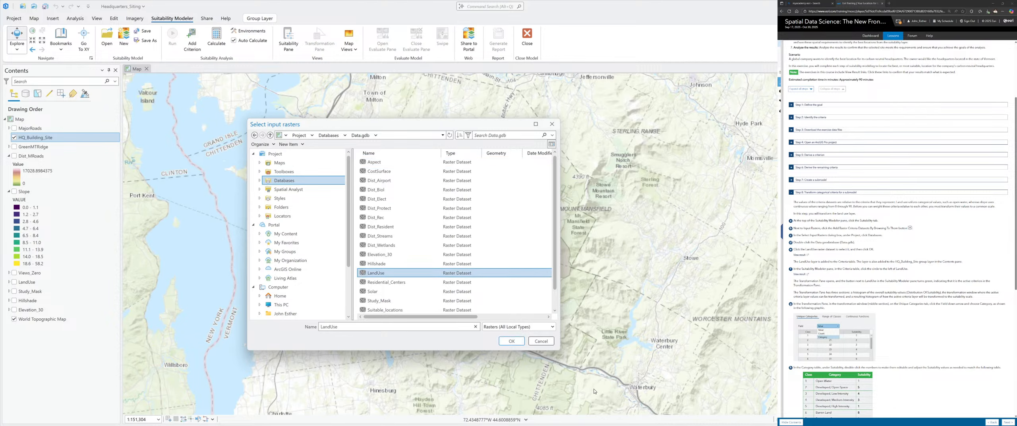
left_click(512, 340)
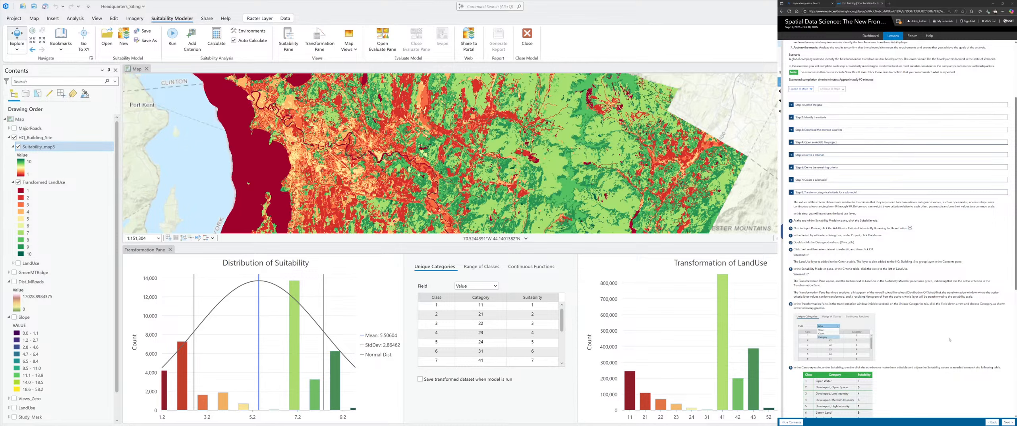
Enlarge the exercise instructions and review the table of suitability values for the land-use categories
scroll(950, 340, "down", 1)
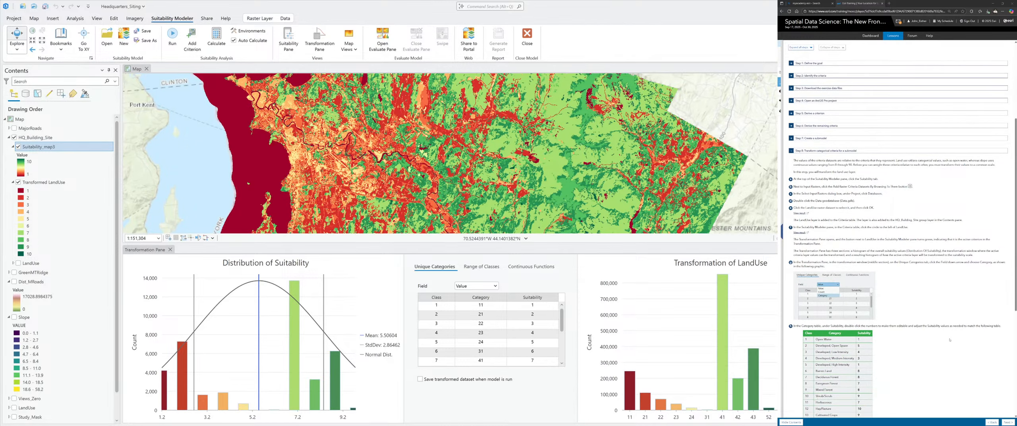
scroll(949, 339, "down", 3)
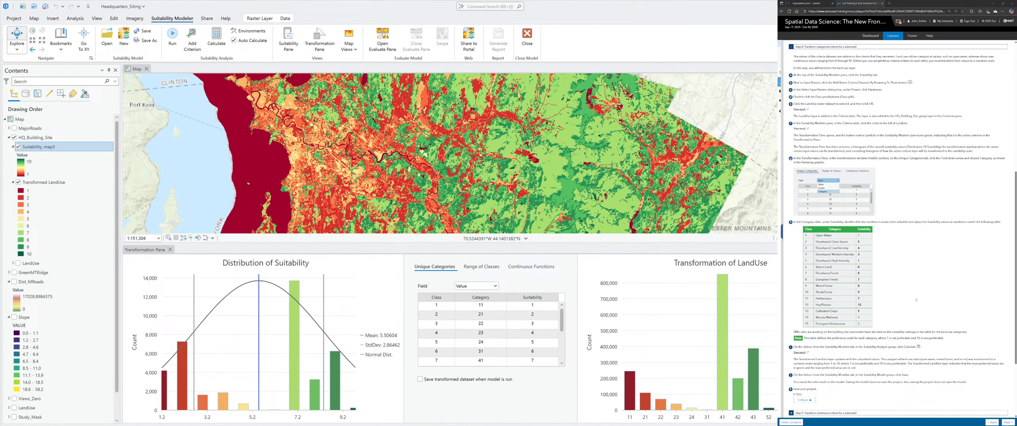
scroll(914, 297, "down", 1)
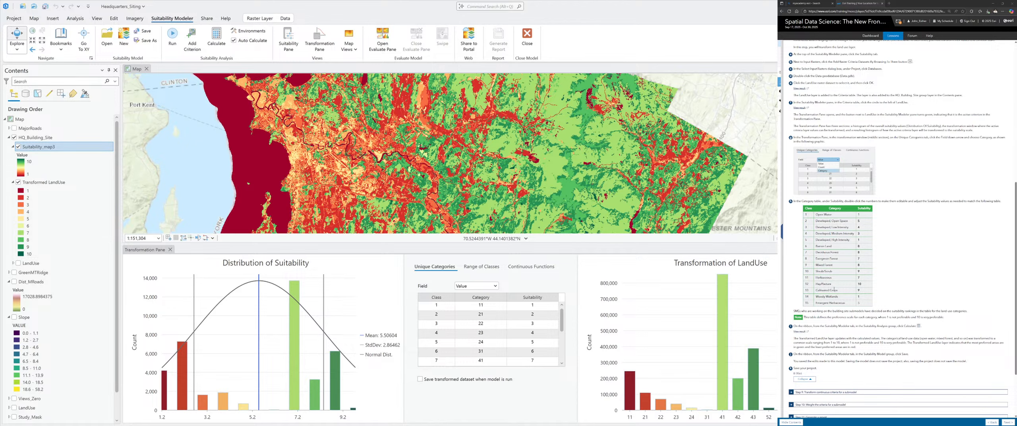
key("ctrl+minus")
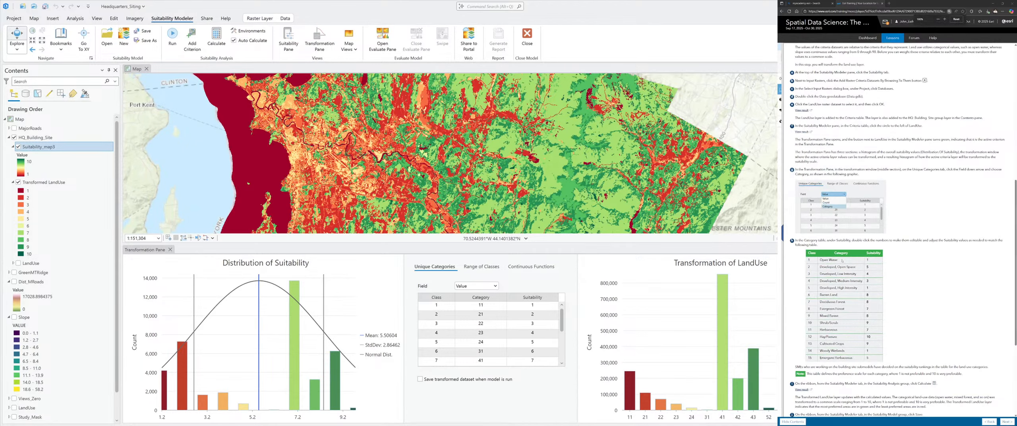
scroll(842, 262, "up", 5)
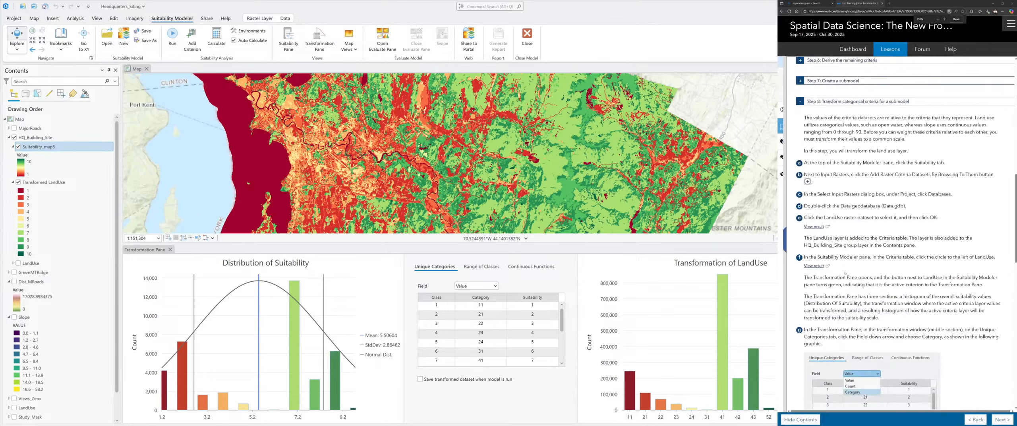
scroll(897, 238, "up", 1)
scroll(898, 239, "down", 14)
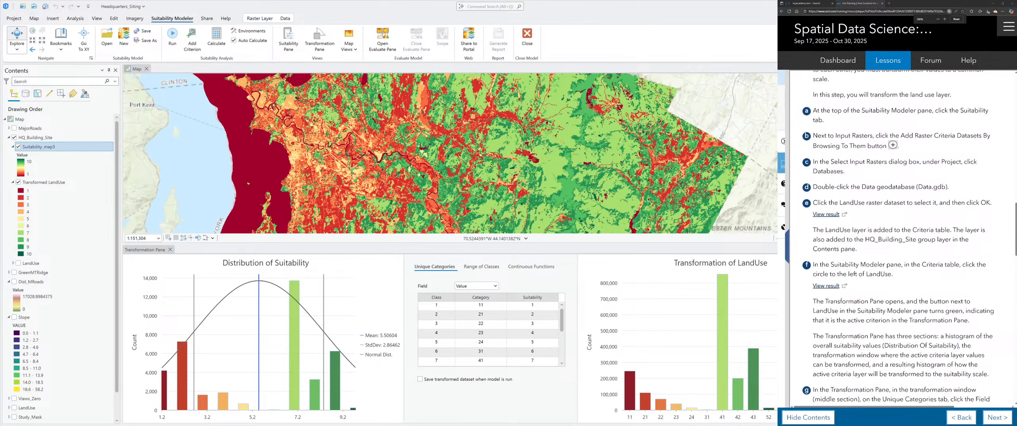
scroll(867, 277, "down", 6)
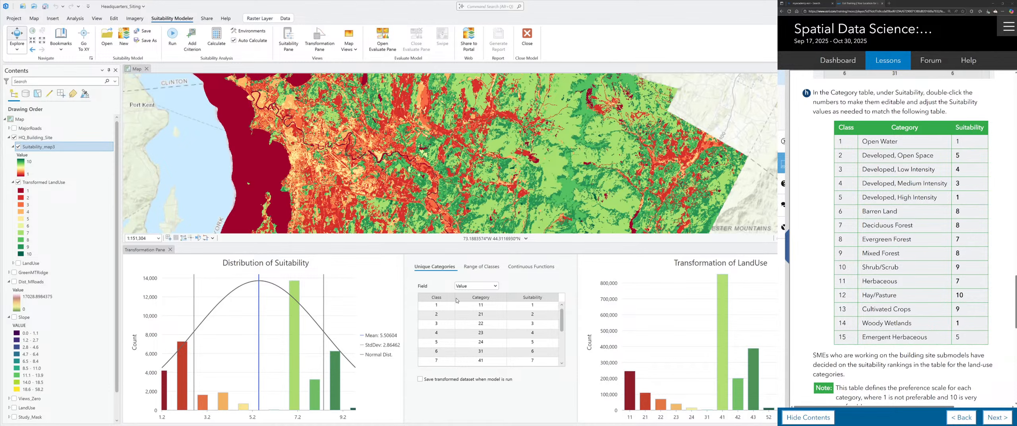
Use Category as the field for the LandUse transformation and set the suitability of Developed, Open Space to 5
left_click(470, 287)
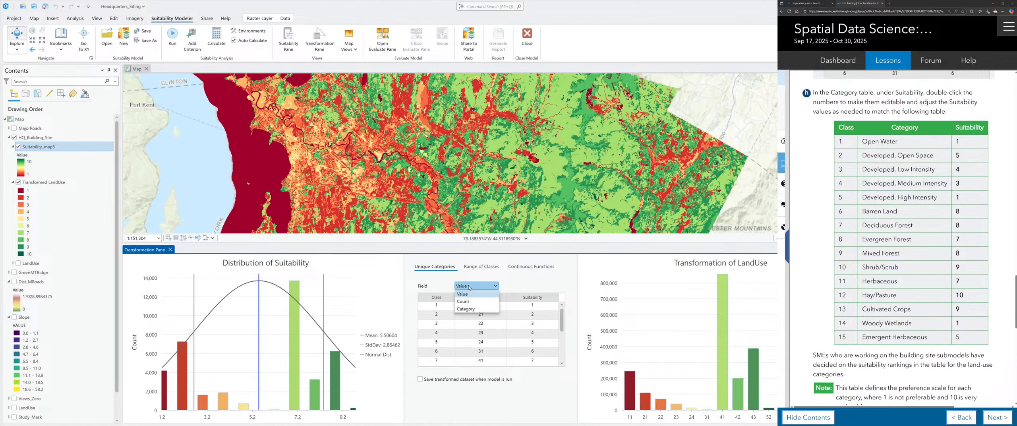
left_click(471, 309)
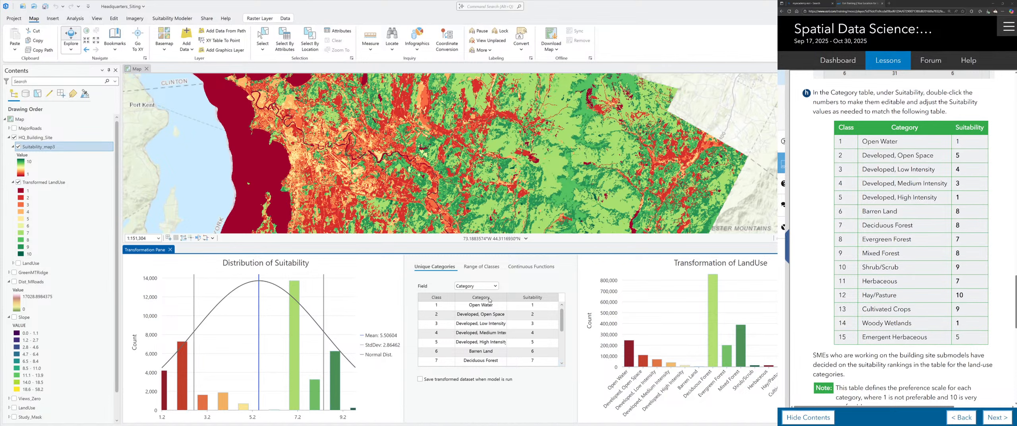
double_click(536, 316)
type("5")
left_click(535, 325)
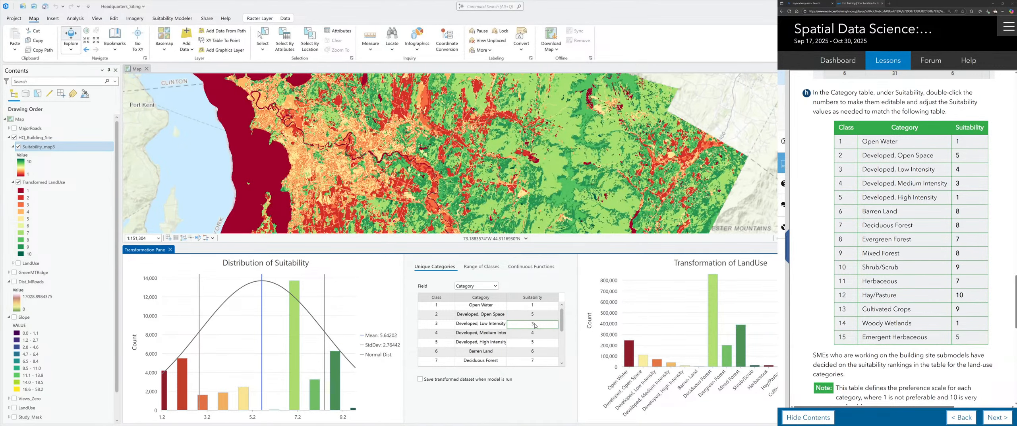
Set the suitability of Developed Low, Medium and High Intensity to 4, 3 and 1 respectively
double_click(535, 324)
left_click(534, 336)
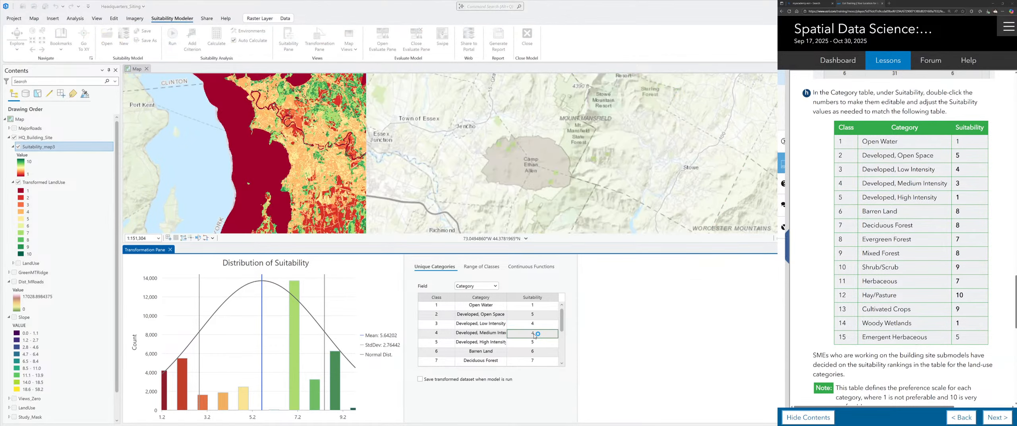
double_click(534, 334)
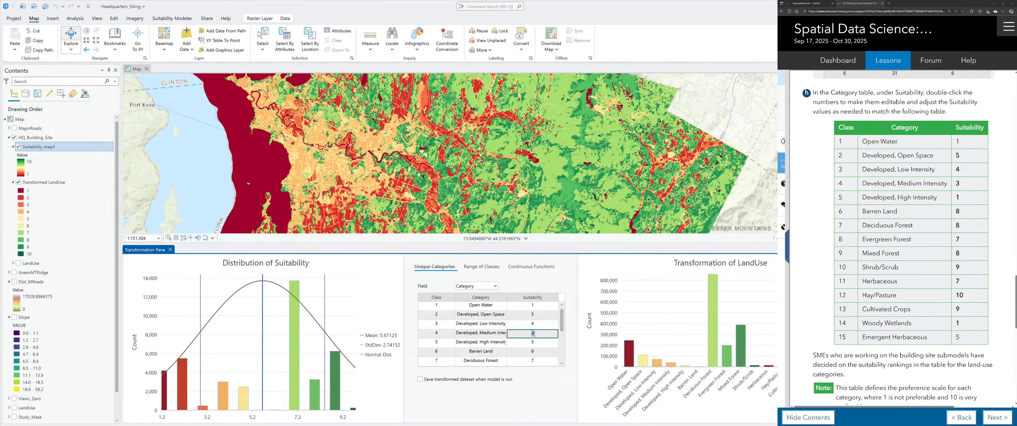
left_click(535, 343)
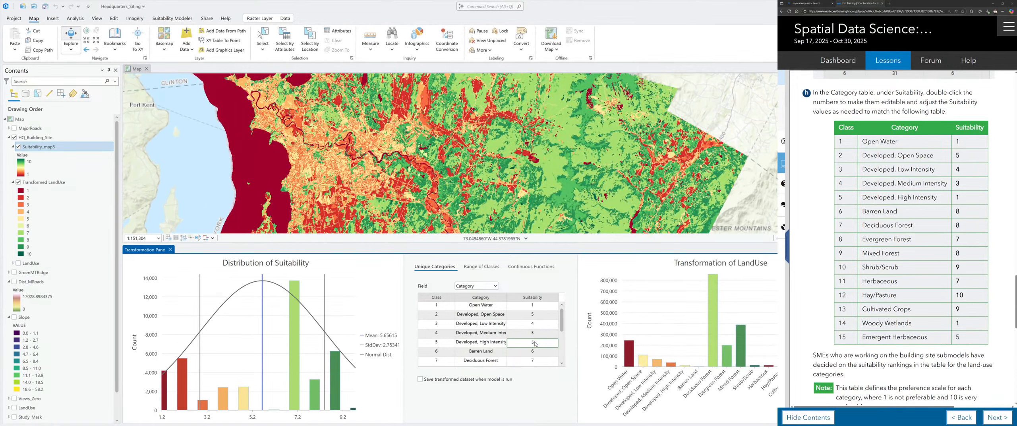
double_click(535, 342)
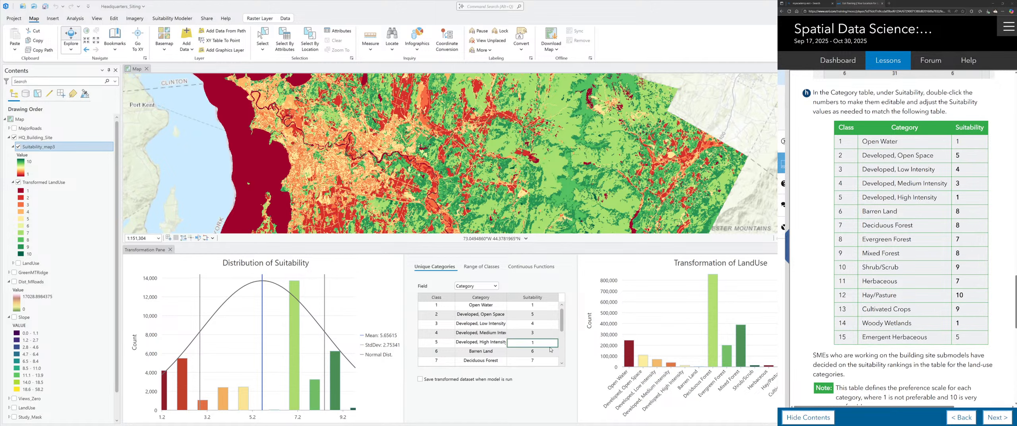
left_click(537, 352)
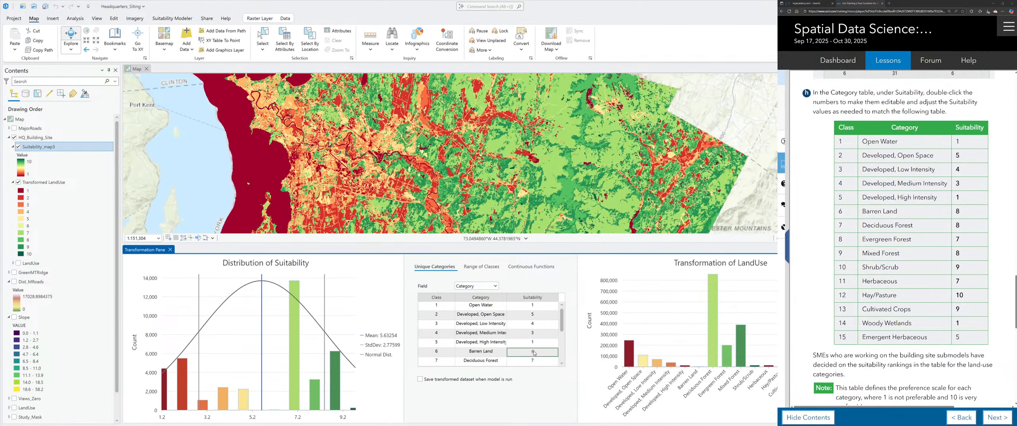
Set the suitability of the Barren Land category to 8
double_click(533, 352)
type("8")
left_click(536, 361)
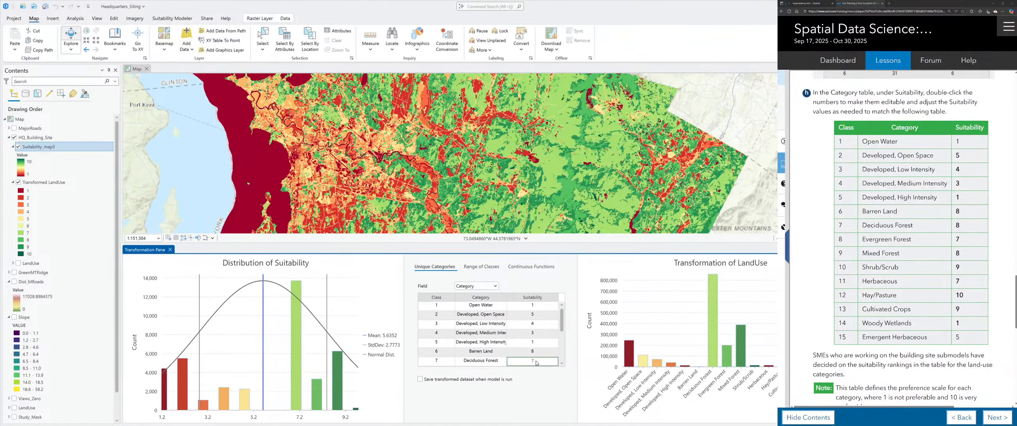
Set the suitability of Deciduous Forest to 8, Evergreen Forest to 7 and Mixed Forest to 8
double_click(536, 361)
left_click(560, 333)
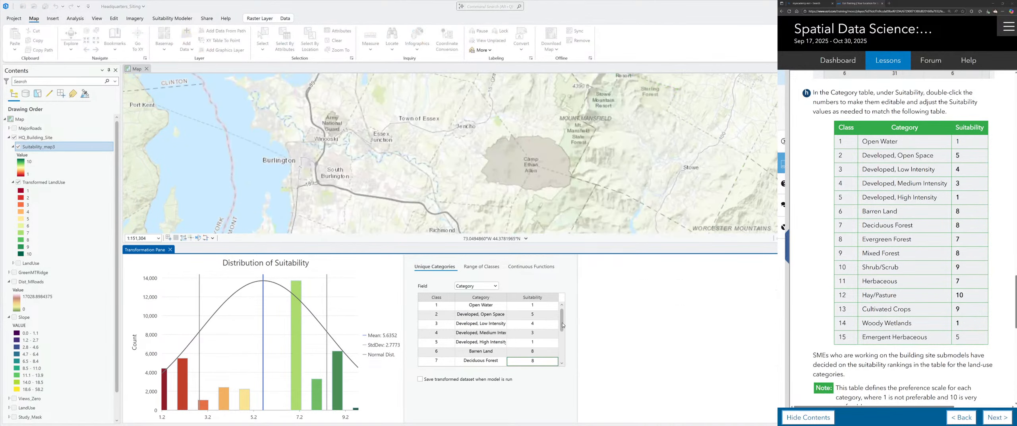
left_click_drag(562, 322, 562, 337)
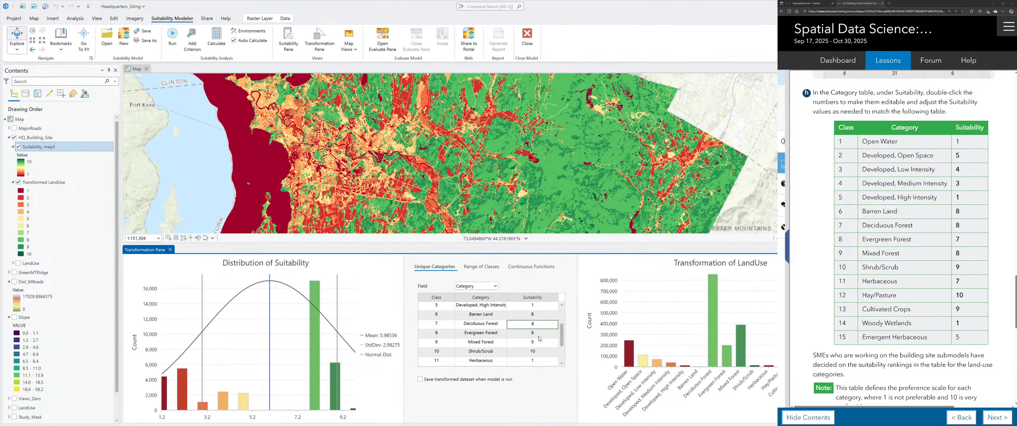
double_click(539, 335)
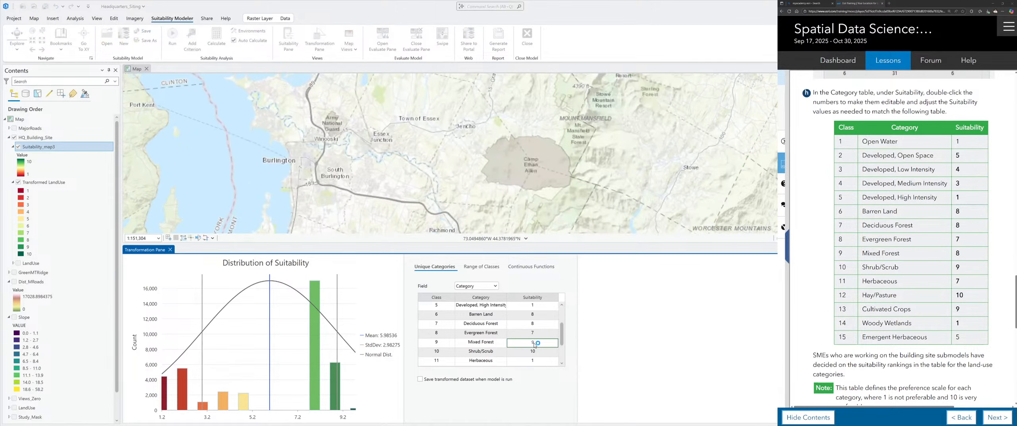
double_click(534, 342)
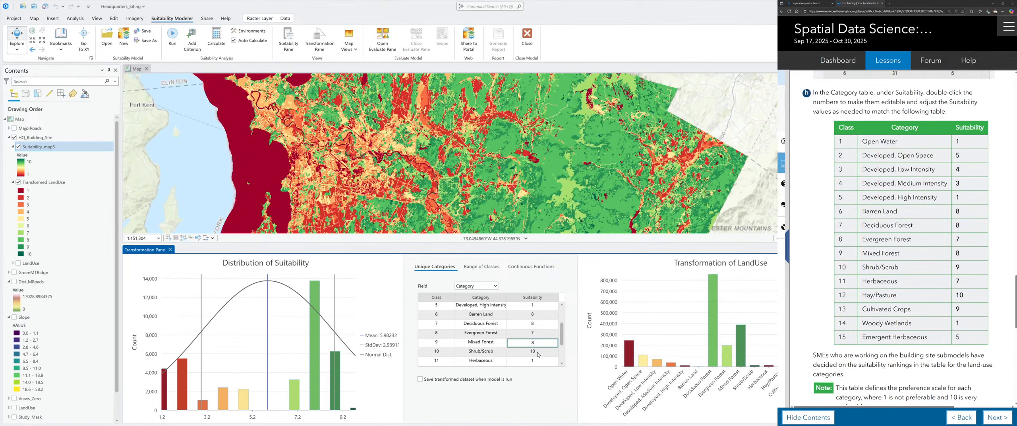
Set the suitability of Shrub/Scrub to 9, Herbaceous to 7 and Hay/Pasture to 10
double_click(536, 351)
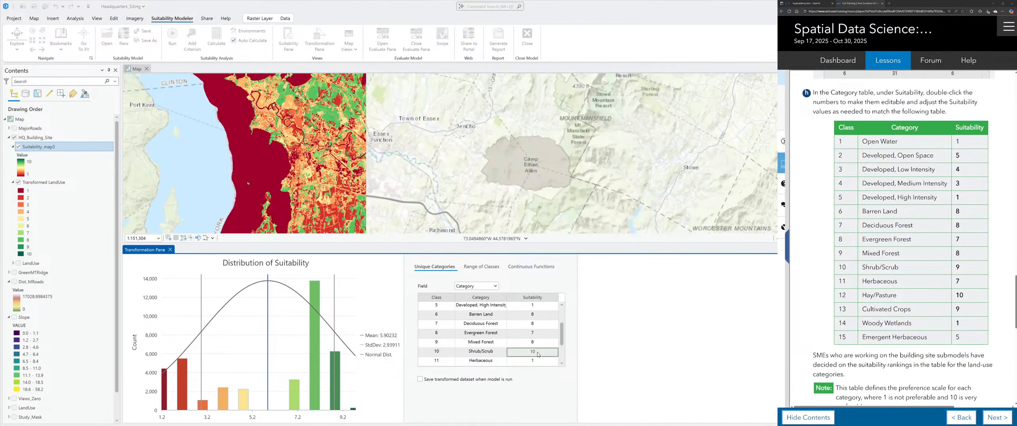
double_click(534, 351)
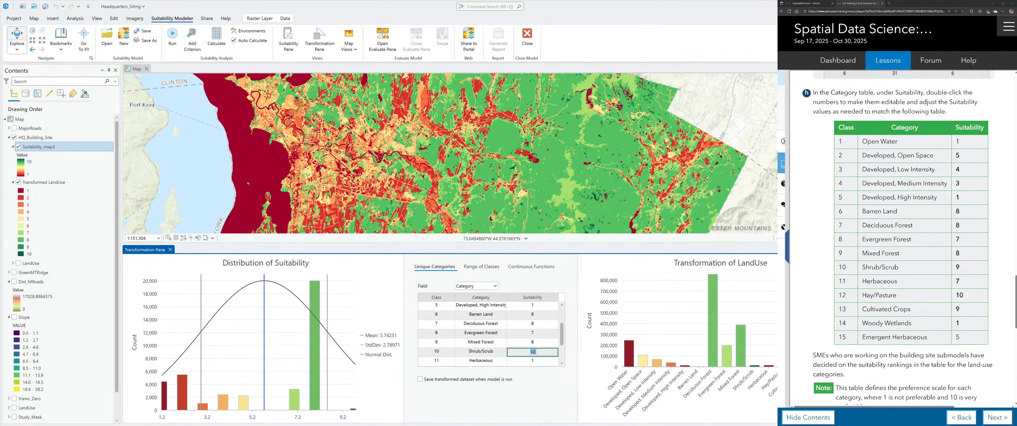
type("9")
left_click_drag(563, 337, 564, 353)
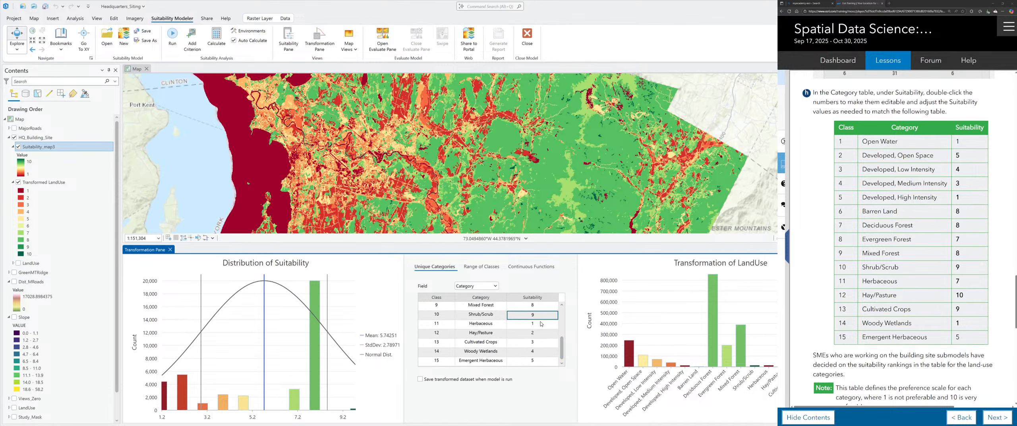
left_click(536, 326)
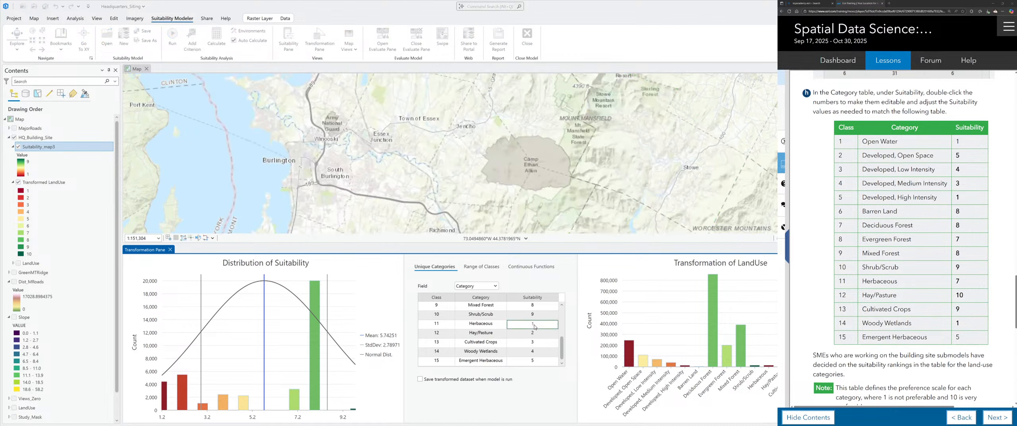
double_click(534, 324)
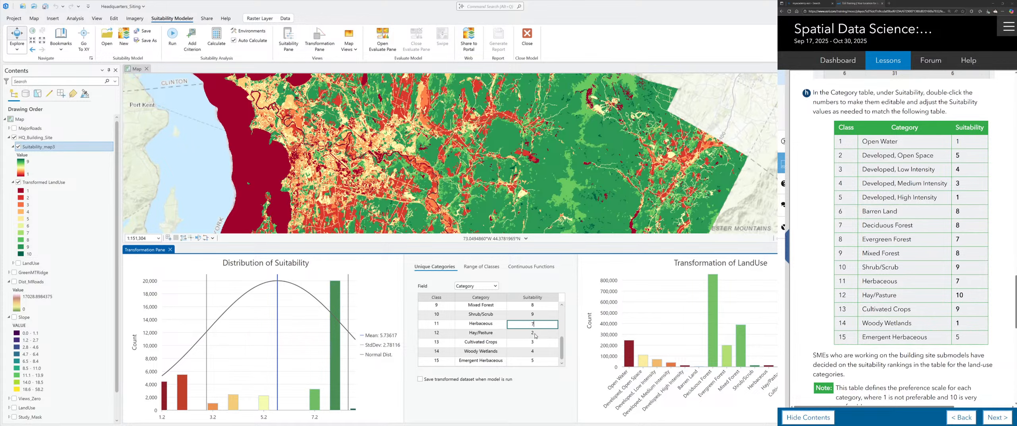
left_click(535, 334)
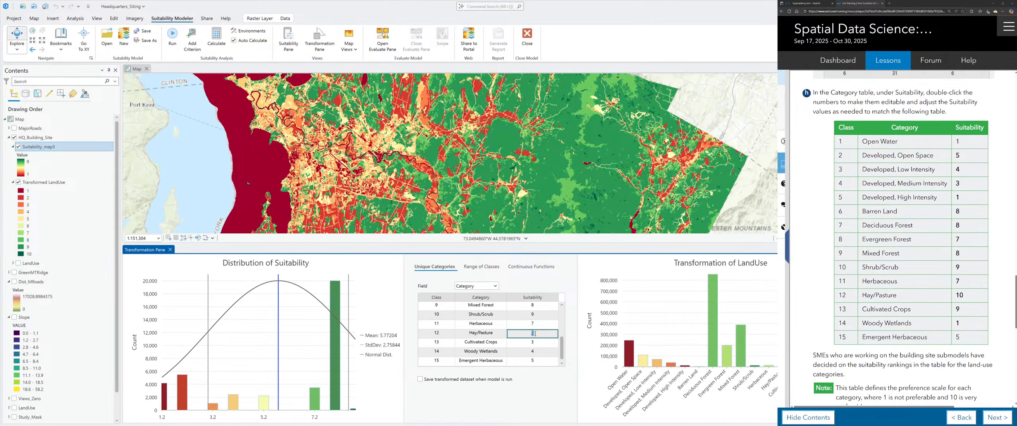
type("10")
Set the suitability of Cultivated Crops to 9, Woody Wetlands to 1 and Emergent Herbaceous to 5
left_click(536, 344)
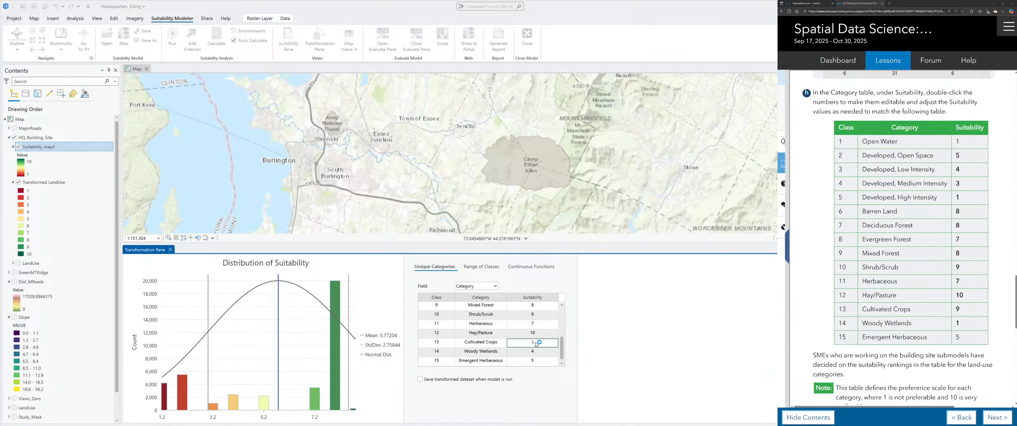
double_click(536, 344)
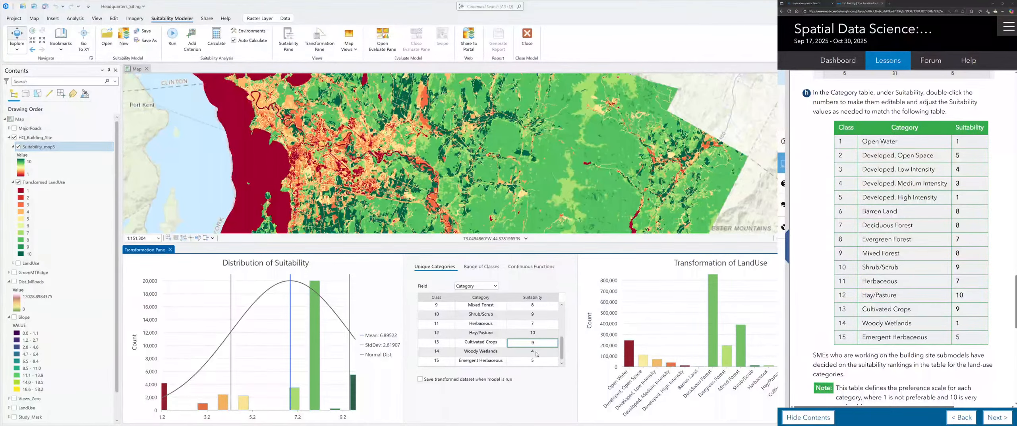
double_click(536, 352)
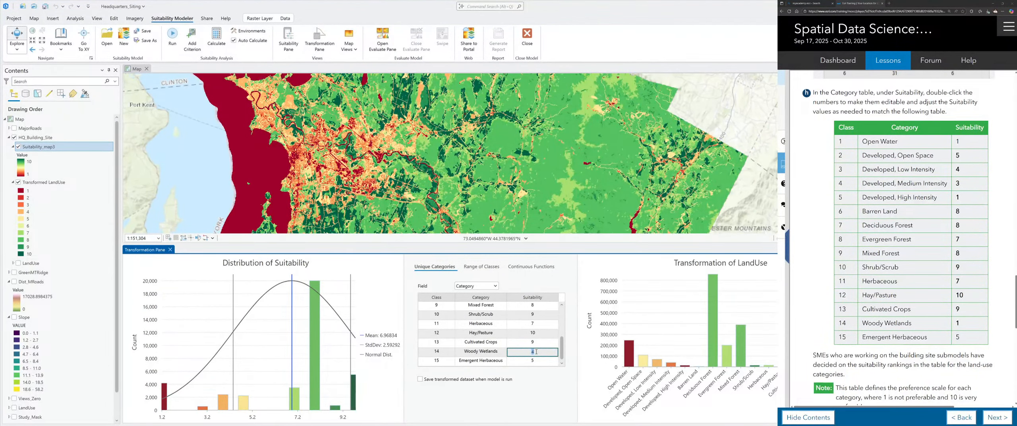
type("4")
left_click(532, 361)
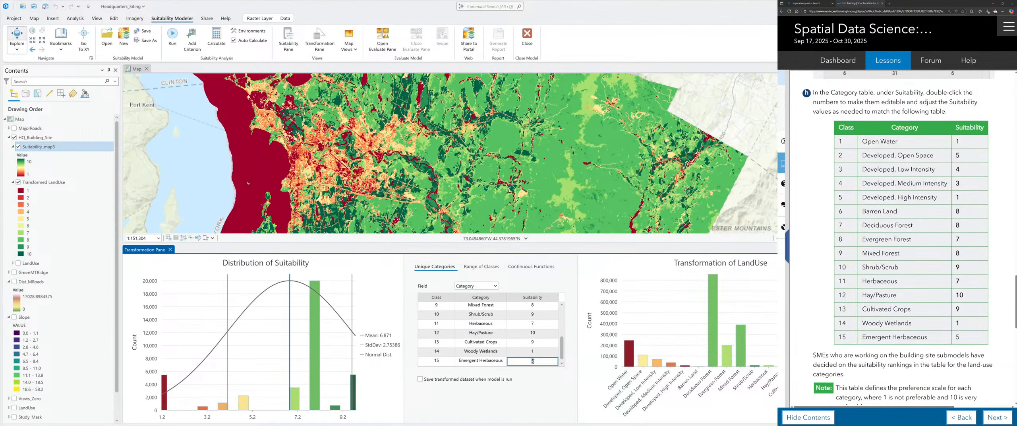
type("5")
Read the remaining instructions of the exercise step and check the entered suitability values for all land-use categories
scroll(936, 204, "down", 1)
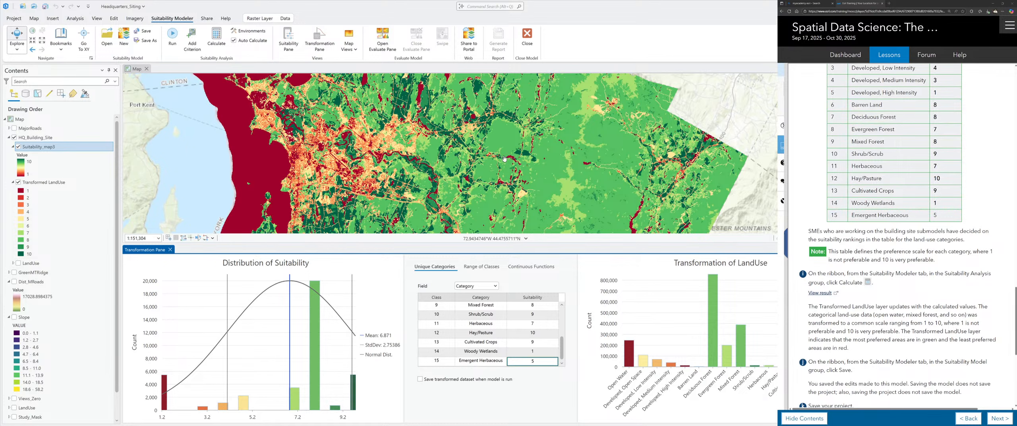
left_click(532, 342)
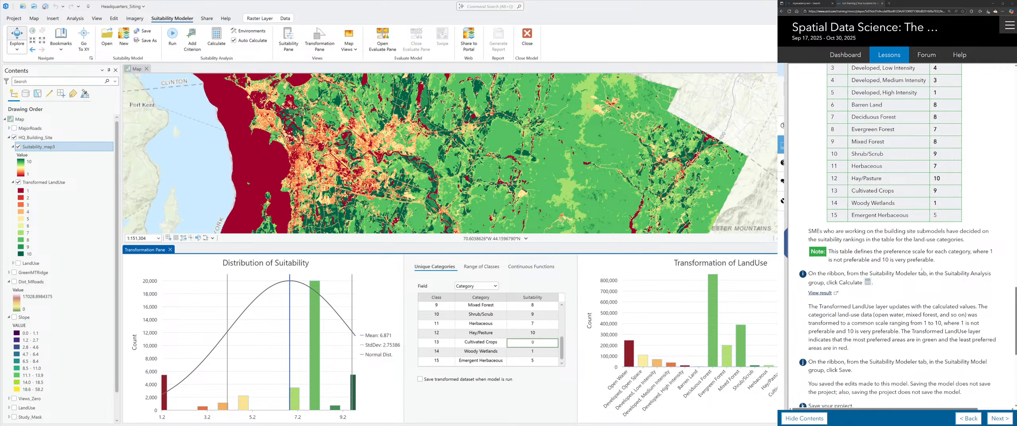
key("ctrl+minus")
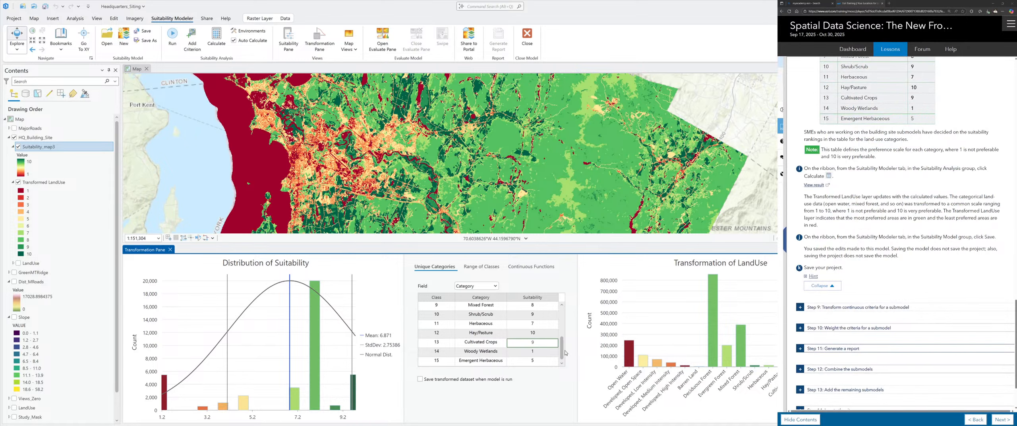
left_click_drag(563, 352, 567, 330)
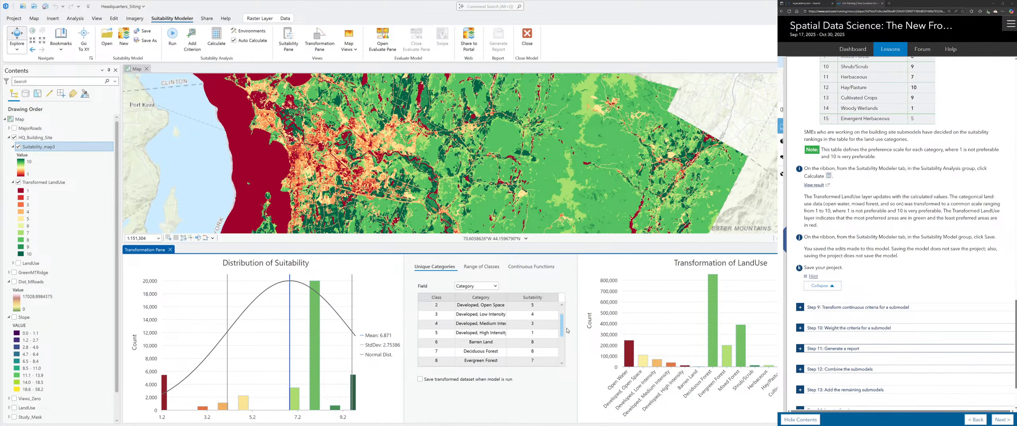
left_click_drag(567, 330, 570, 324)
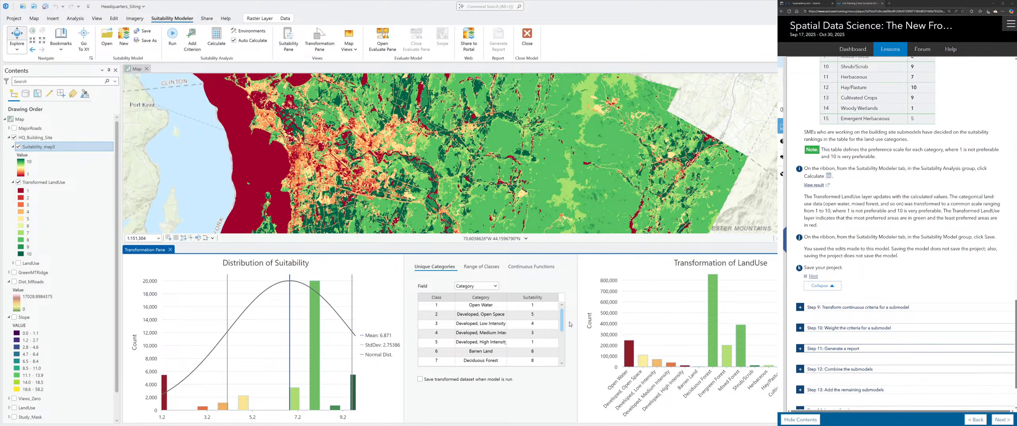
left_click_drag(567, 324, 561, 362)
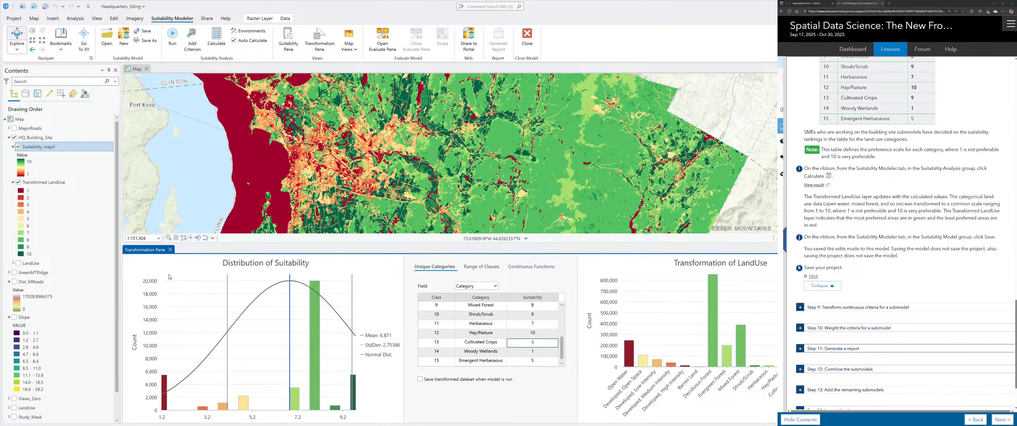
Save the project and the suitability model
key("alt+Tab")
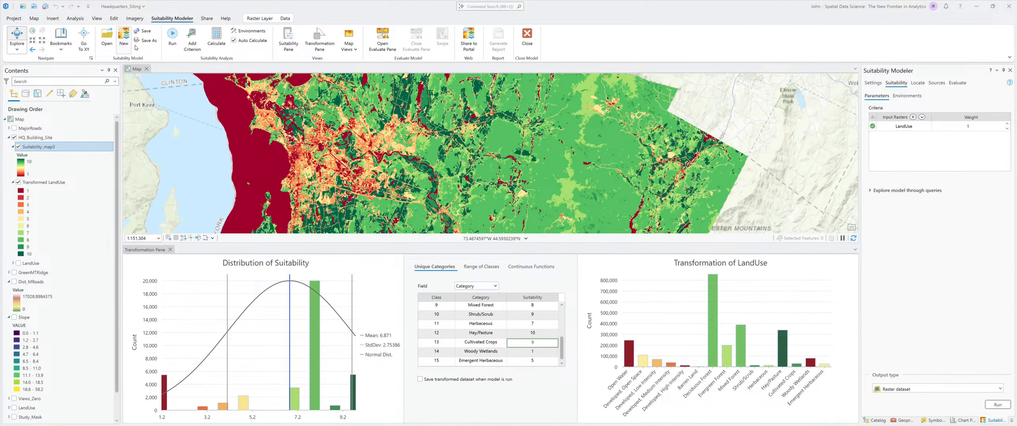
left_click(47, 7)
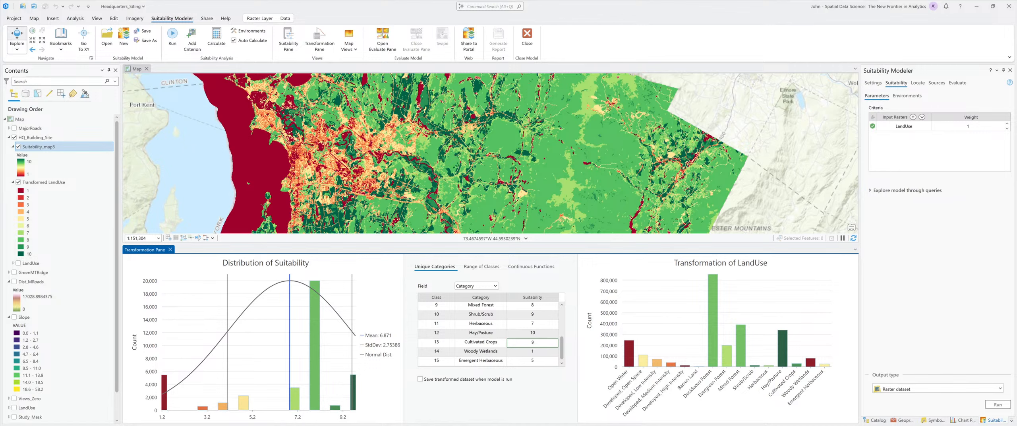
left_click(152, 35)
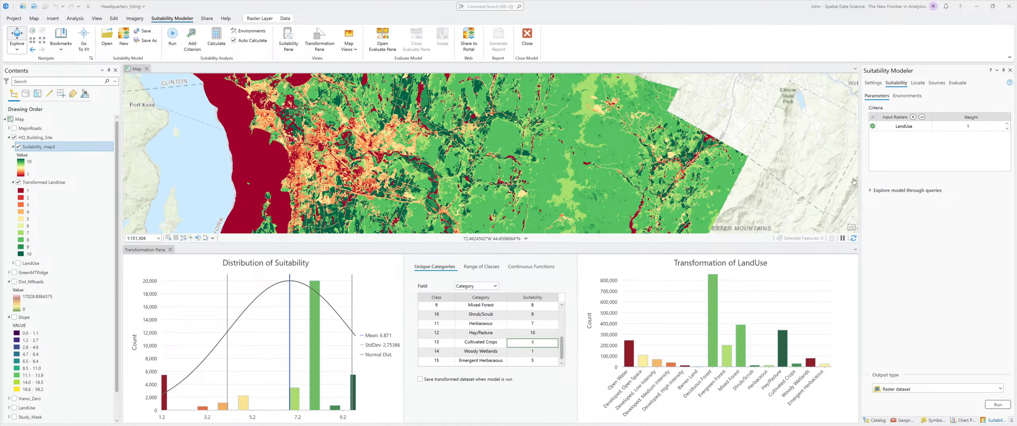
Add Dist_MRoads, Slope and Views_Zero as criteria of the suitability model and select Dist_MRoads for transformation
left_click(921, 116)
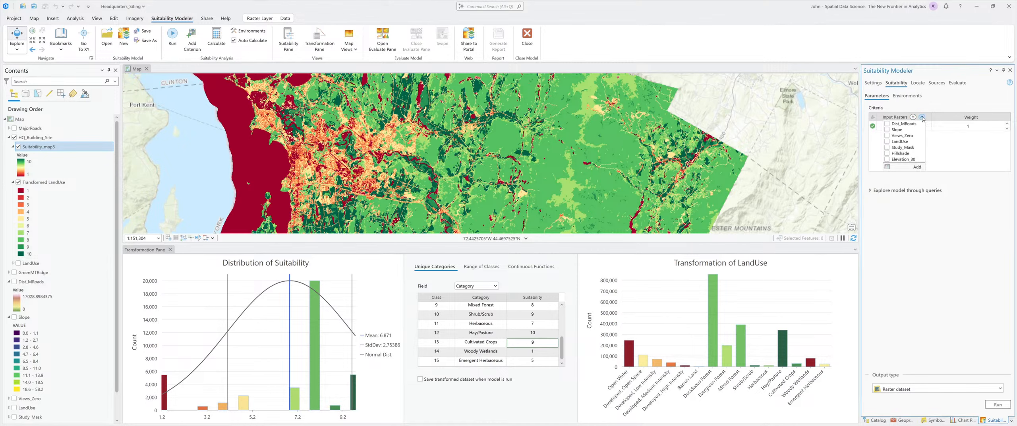
left_click(892, 125)
left_click(894, 131)
left_click(895, 135)
left_click(894, 136)
left_click(918, 167)
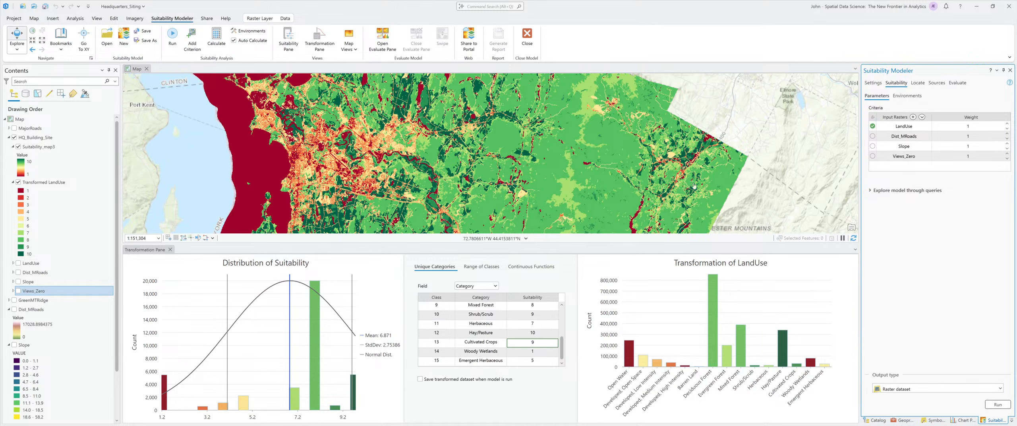
left_click(872, 136)
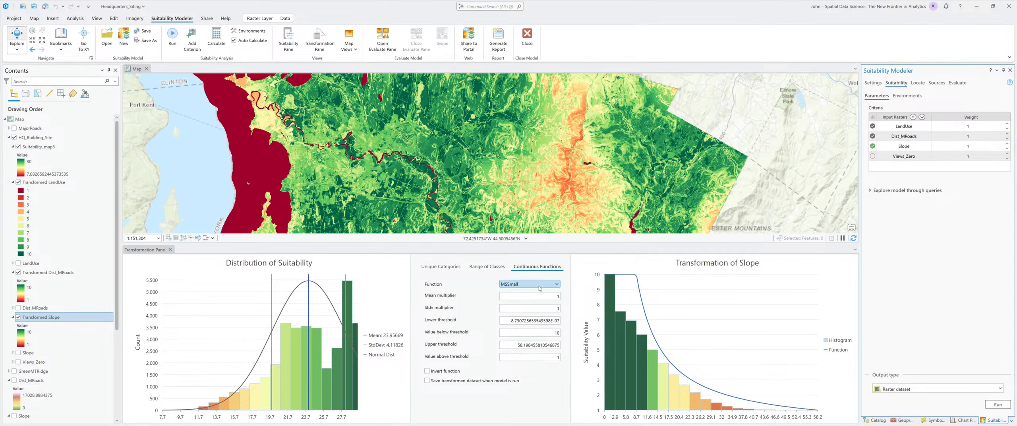
Collapse the legends of Suitability_map3, Transformed LandUse and Transformed Dist_MRoads and hide these three layers
left_click(14, 182)
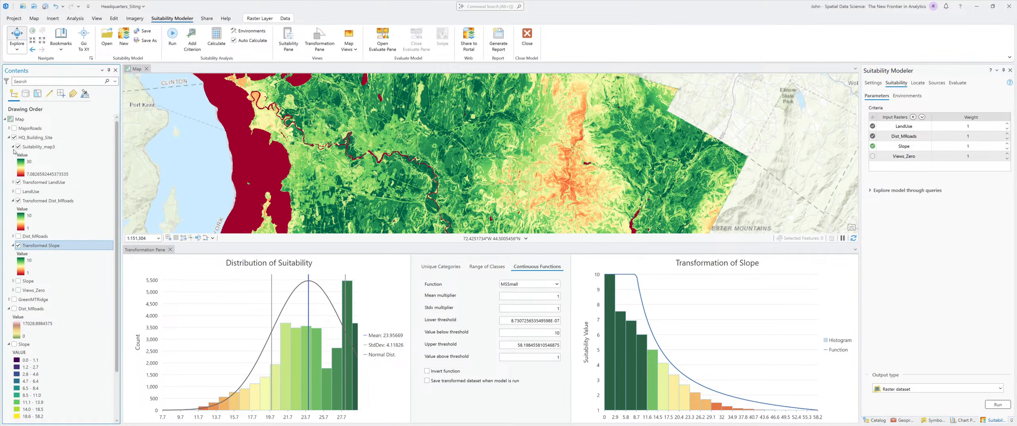
left_click(13, 147)
left_click(13, 175)
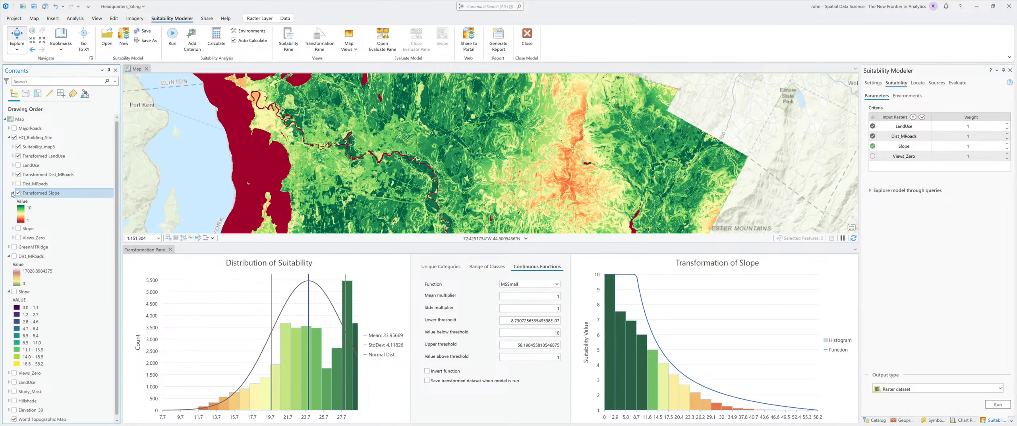
left_click(18, 147)
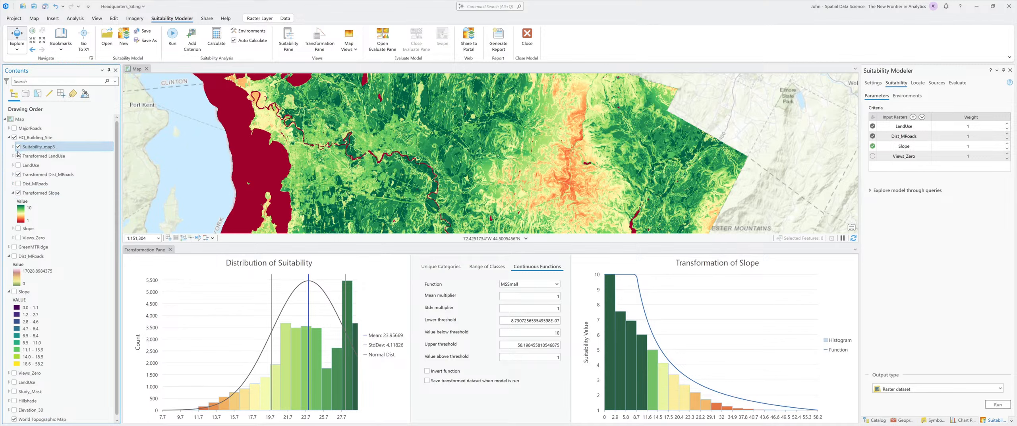
left_click(18, 156)
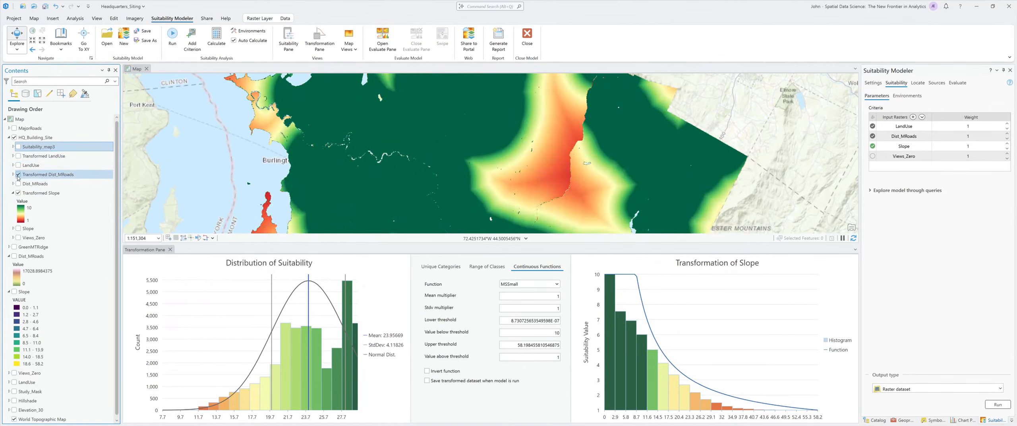
left_click(18, 175)
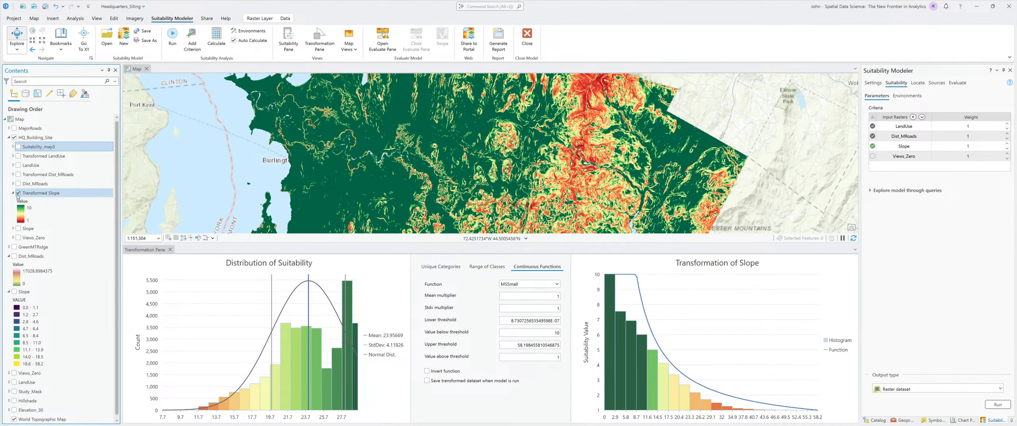
Compare the Transformed Slope layer with the original Slope layer on the map by toggling their visibility
left_click(18, 193)
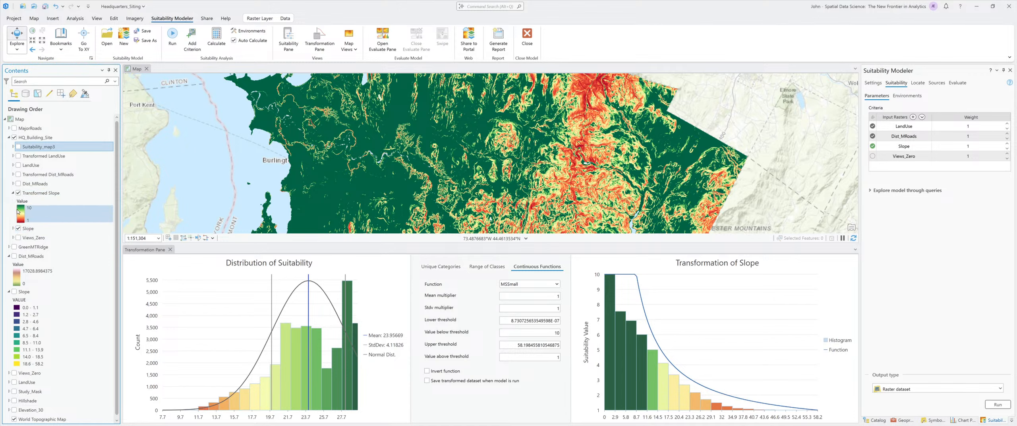
left_click(19, 193)
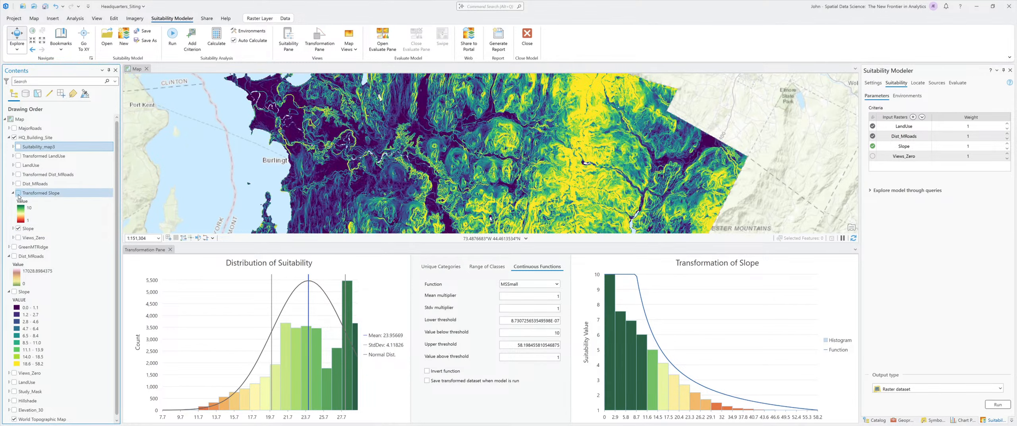
left_click(18, 229)
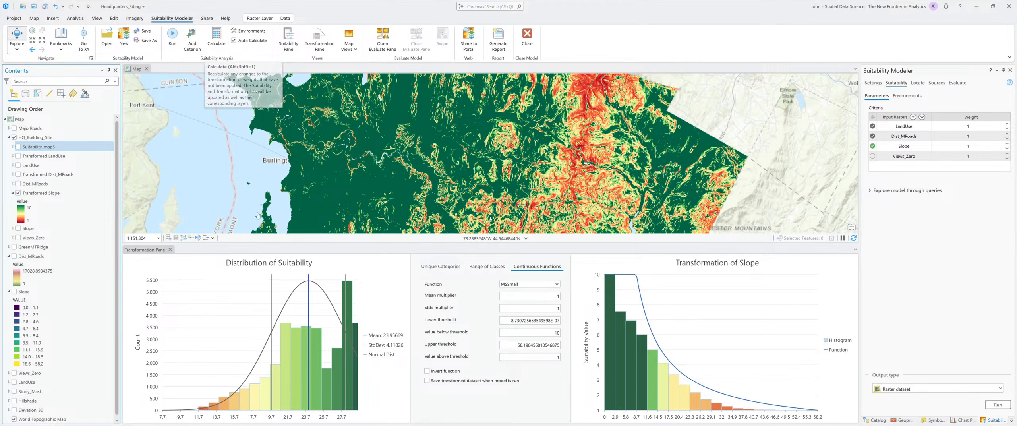
Recalculate the suitability model and transform the Dist_MRoads criterion with the Small function
left_click(525, 284)
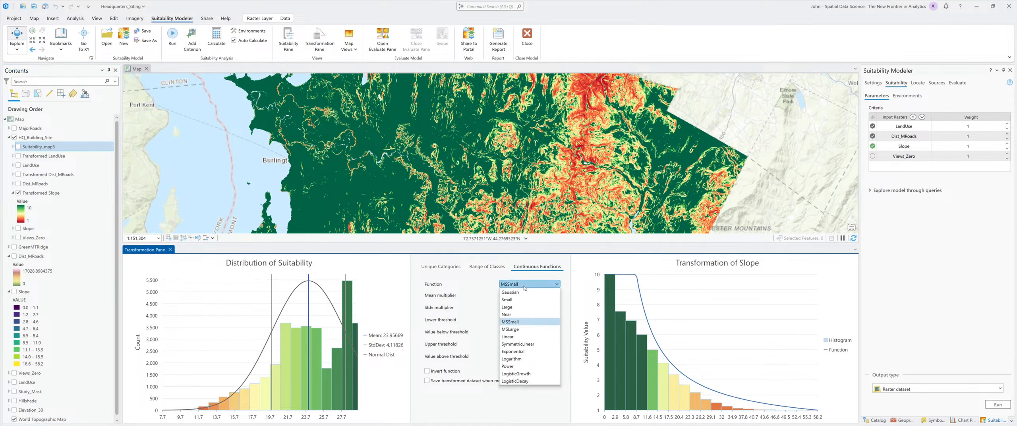
left_click(525, 285)
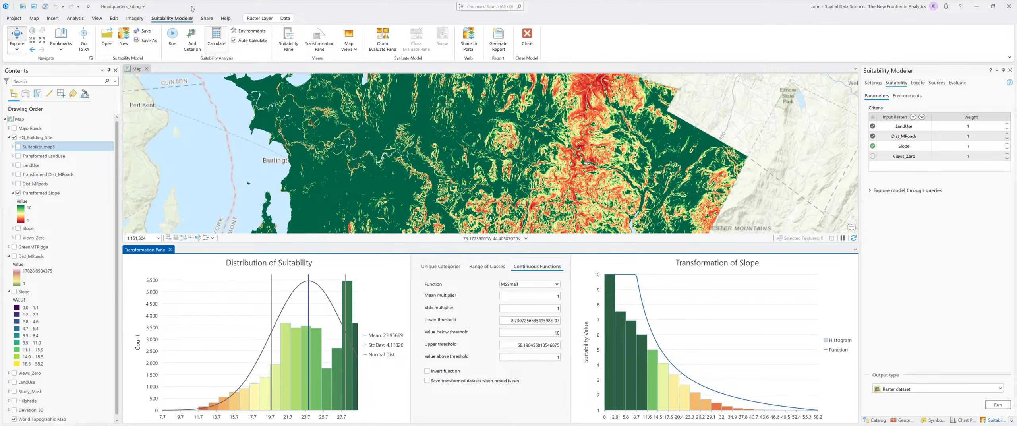
left_click(223, 45)
left_click(873, 138)
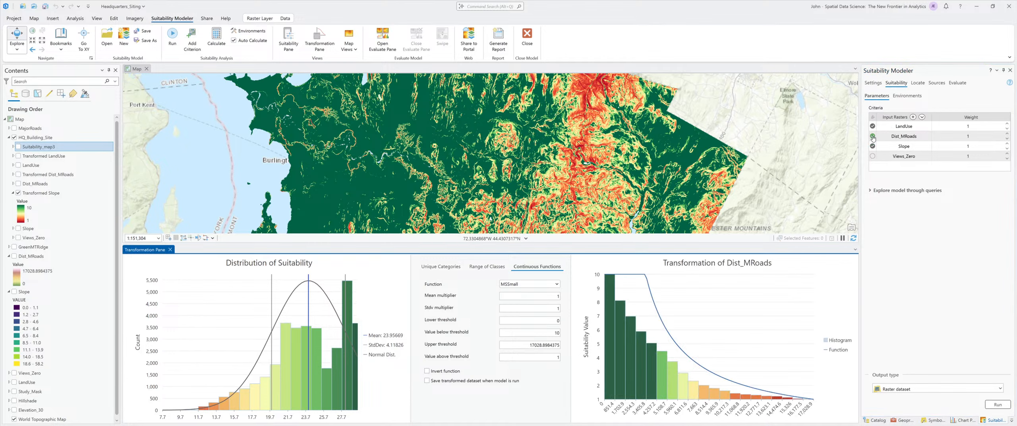
left_click(521, 286)
left_click(519, 302)
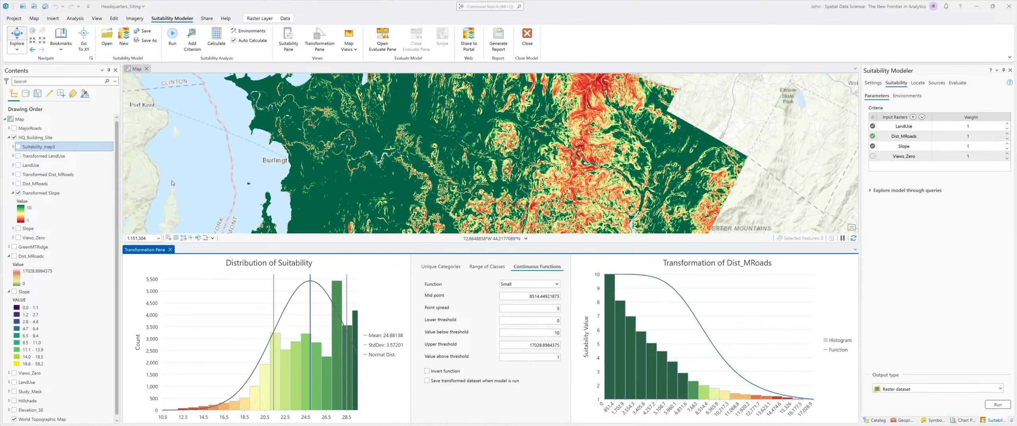
Display the Transformed Dist_MRoads layer instead of Transformed Slope on the map and recalculate the model
left_click(18, 192)
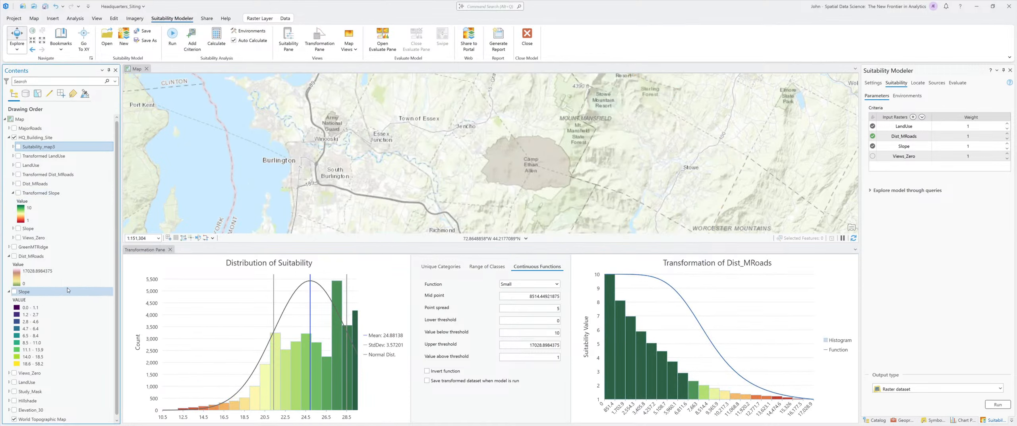
left_click(17, 174)
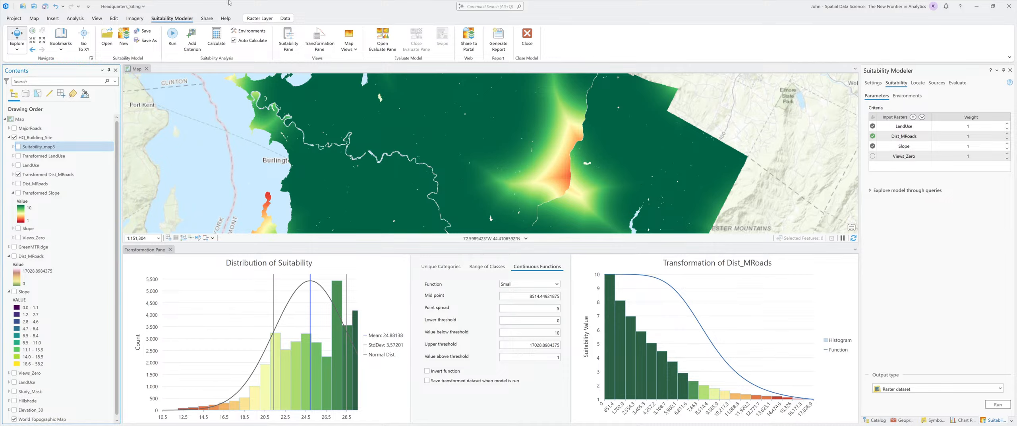
left_click(218, 41)
Select Views_Zero for transformation, review its class ranges and hide the Transformed Dist_MRoads layer
left_click(873, 157)
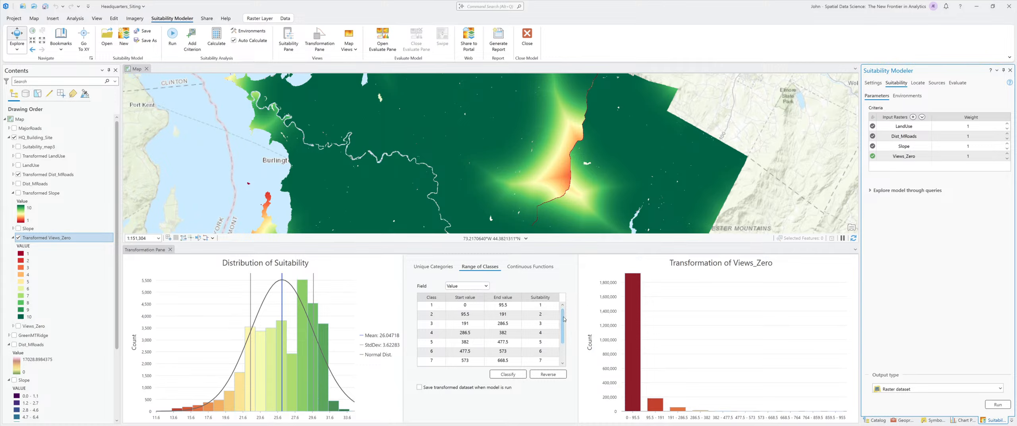
left_click(565, 344)
left_click(564, 311)
left_click(18, 174)
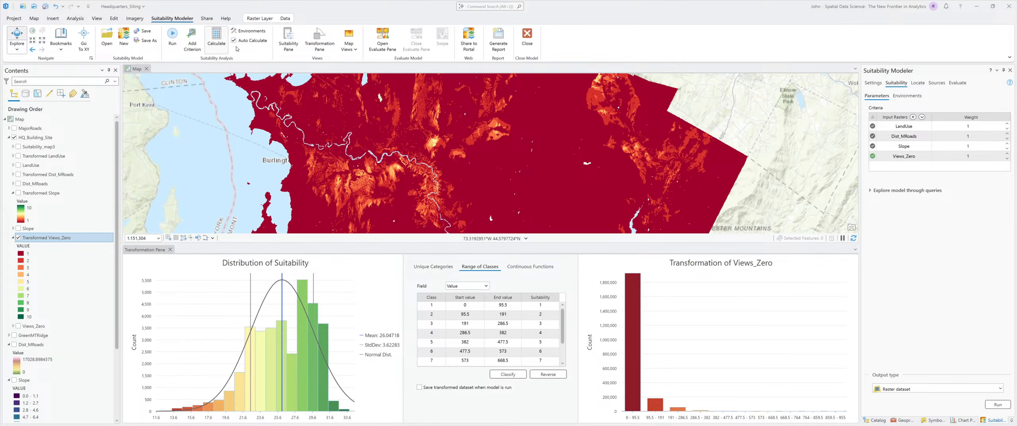
left_click(321, 51)
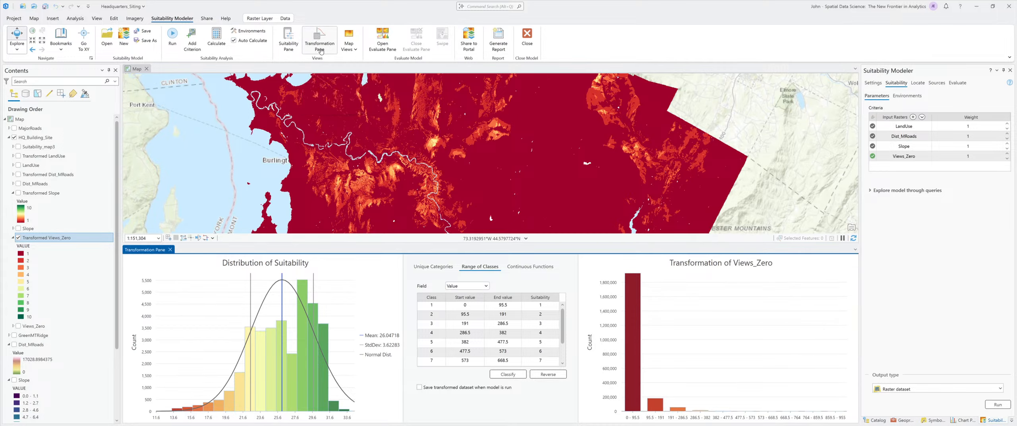
left_click(291, 50)
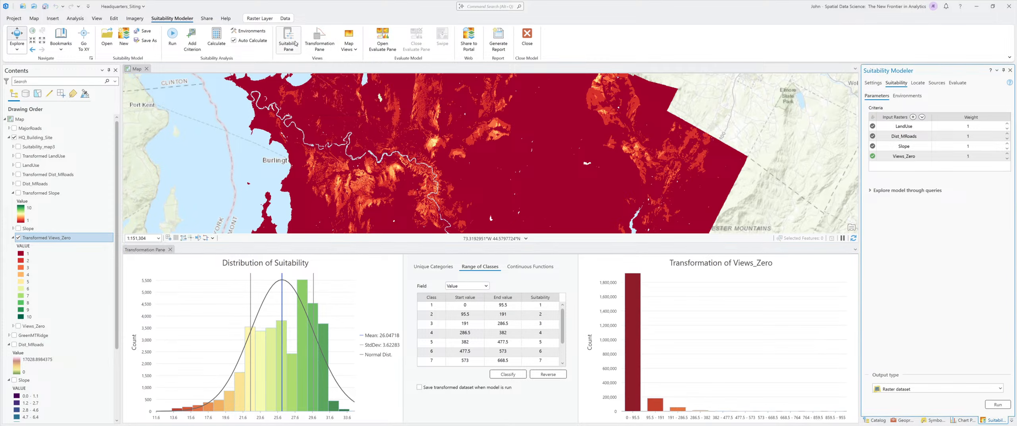
left_click(319, 41)
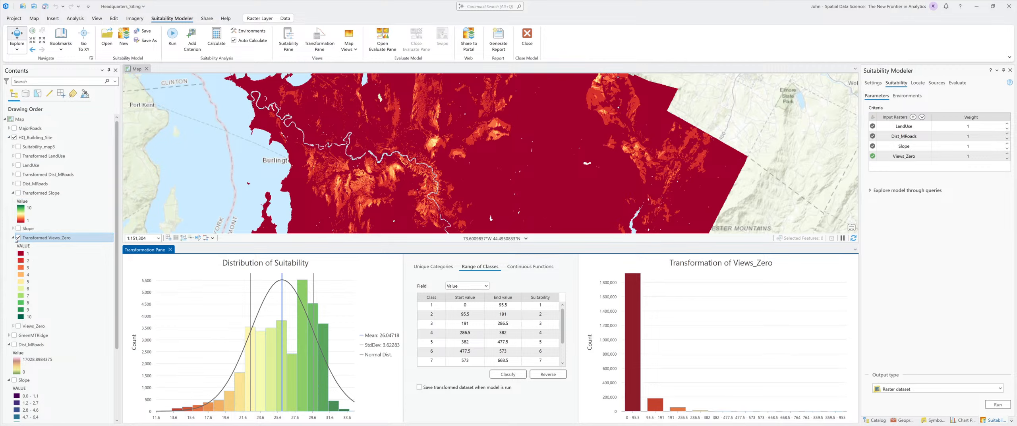
Collapse the legends of the Transformed Views_Zero and original Dist_MRoads layers
left_click(13, 238)
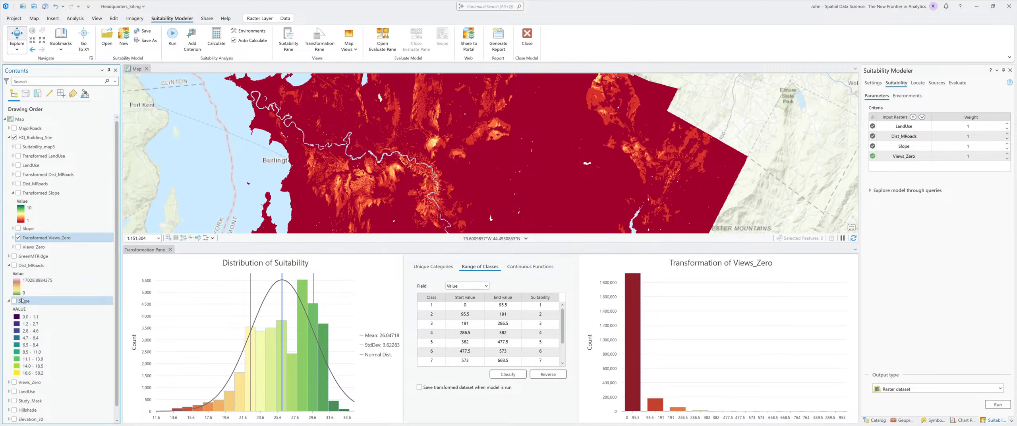
left_click(8, 265)
left_click(8, 266)
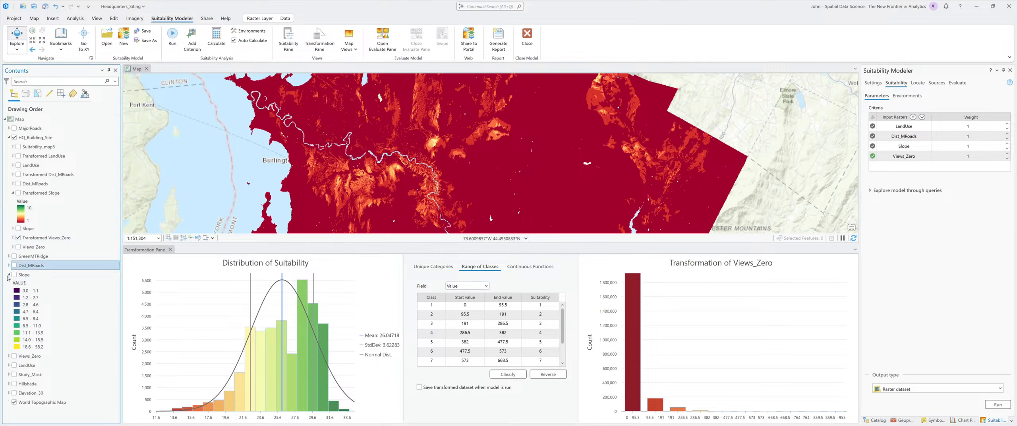
left_click(8, 276)
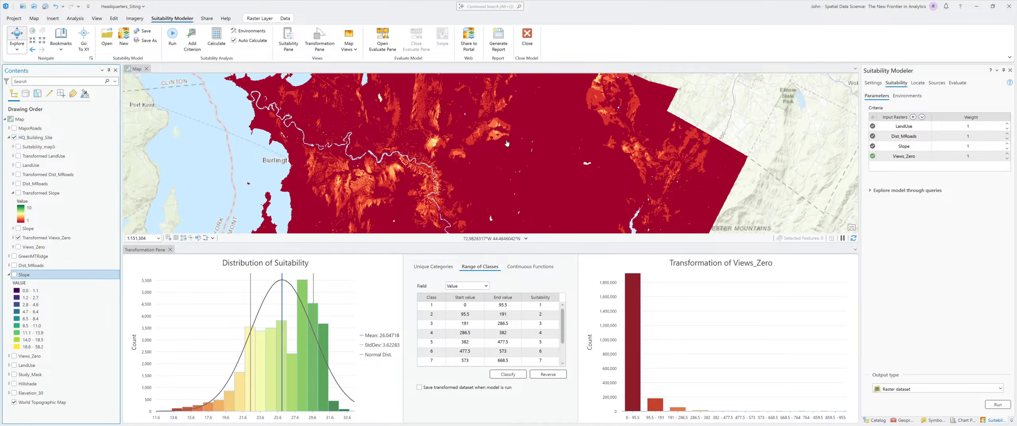
Set the criterion weights of Views_Zero to 1.25 and Slope to 1.6
left_click(977, 156)
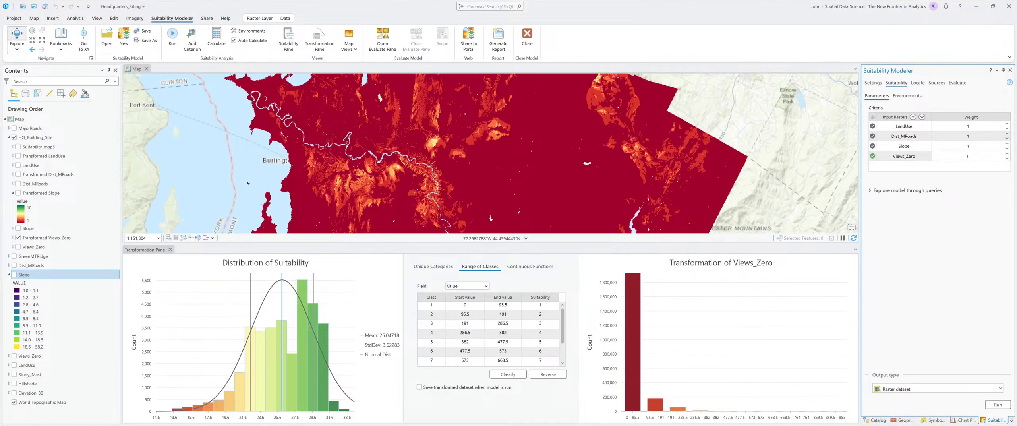
type("5")
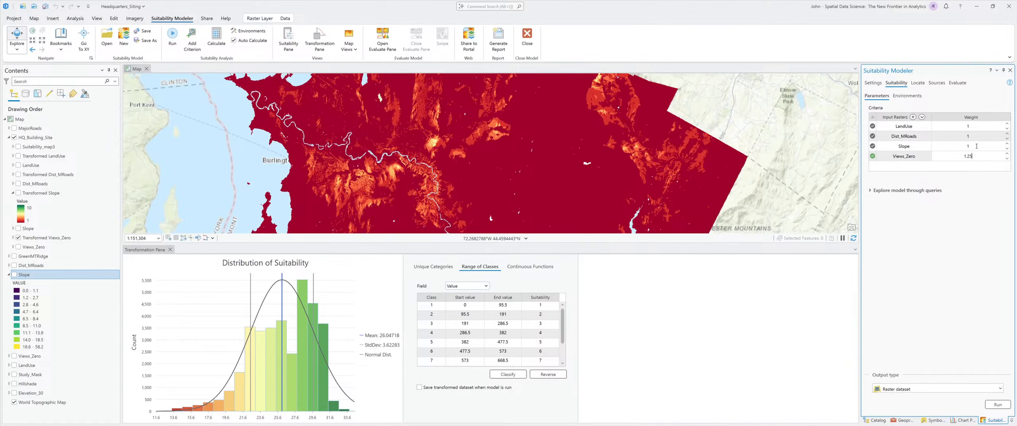
left_click(976, 147)
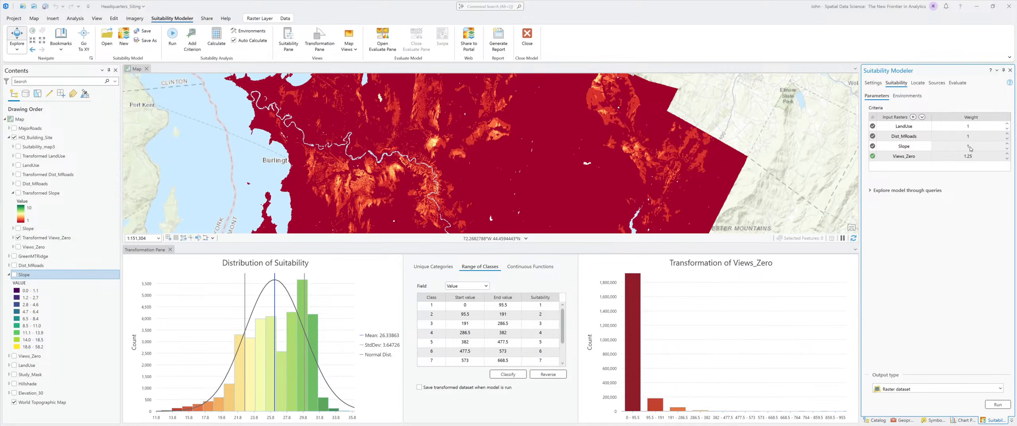
left_click(969, 147)
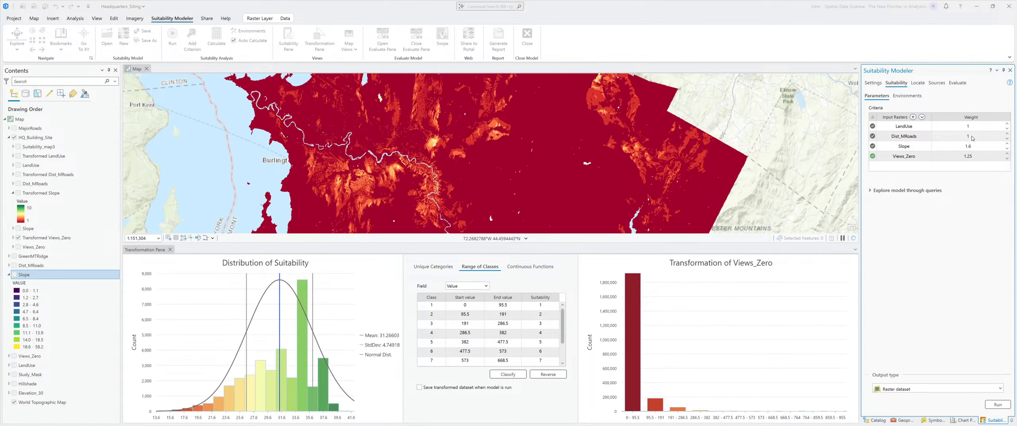
Set the criterion weights of Dist_MRoads to 1.25 and LandUse to 1.6
left_click(971, 137)
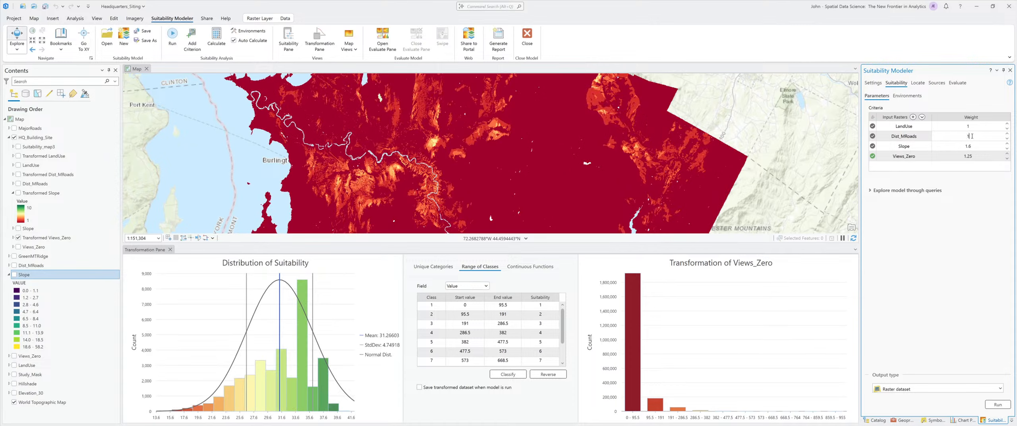
type(".25")
left_click(970, 127)
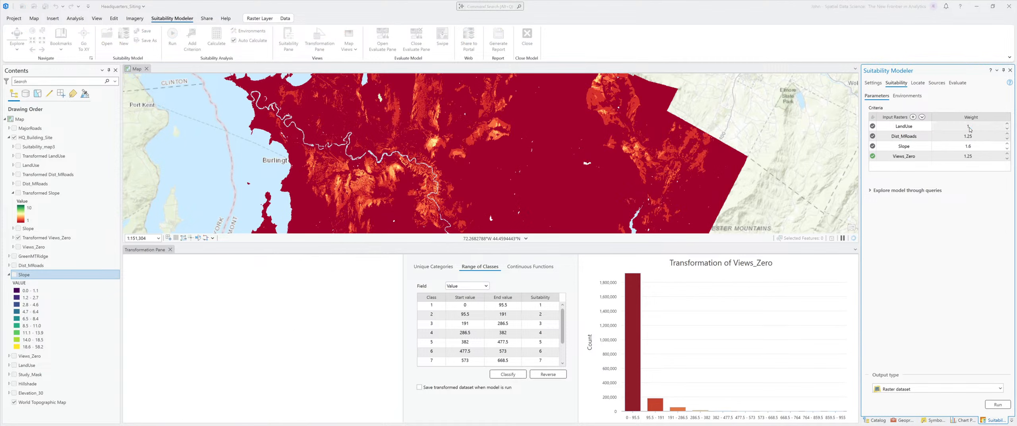
left_click(969, 127)
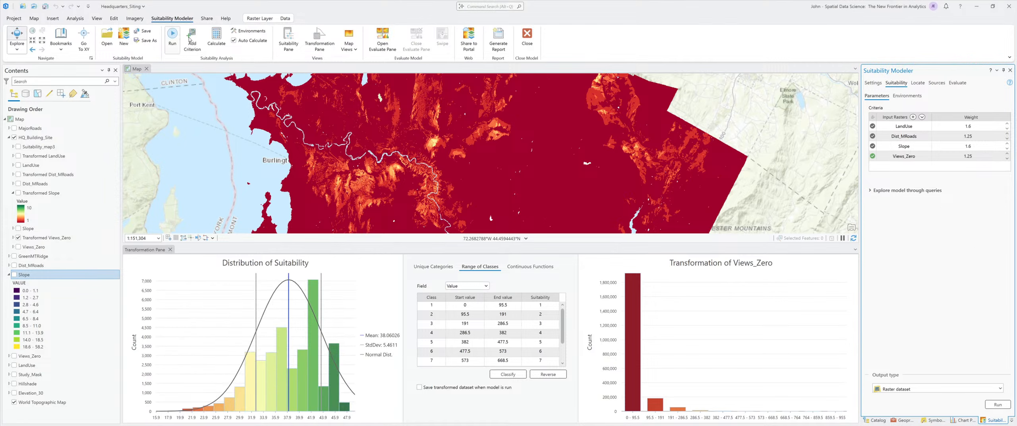
Turn off automatic calculation and recalculate the weighted suitability model manually
left_click(234, 41)
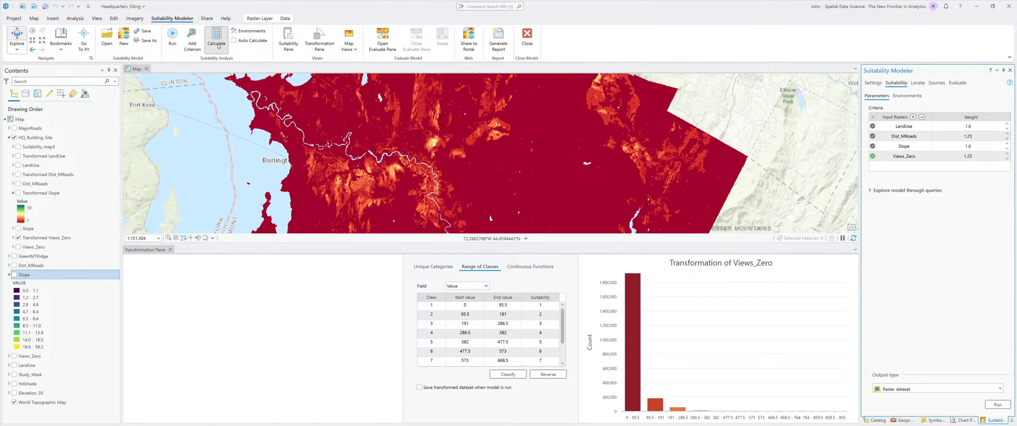
left_click(218, 46)
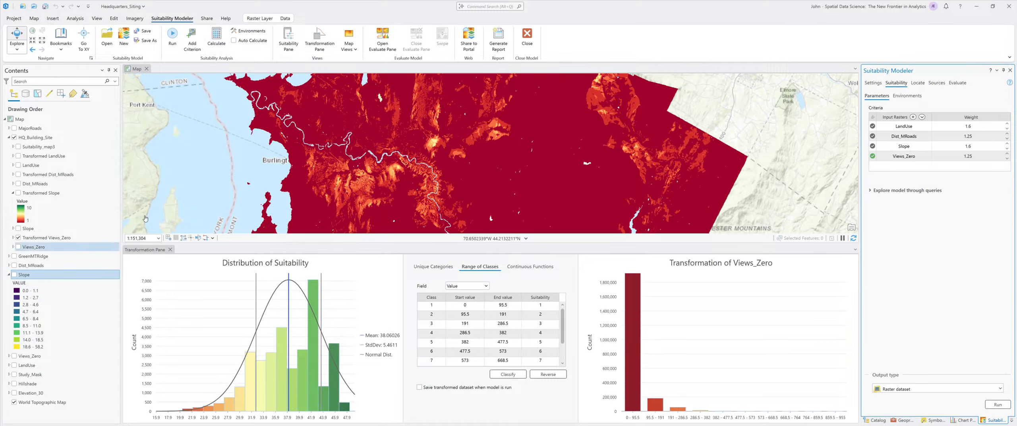
Show Suitability_map3 with its legend, hide Transformed Views_Zero and collapse the legend of the original Slope layer
left_click(13, 147)
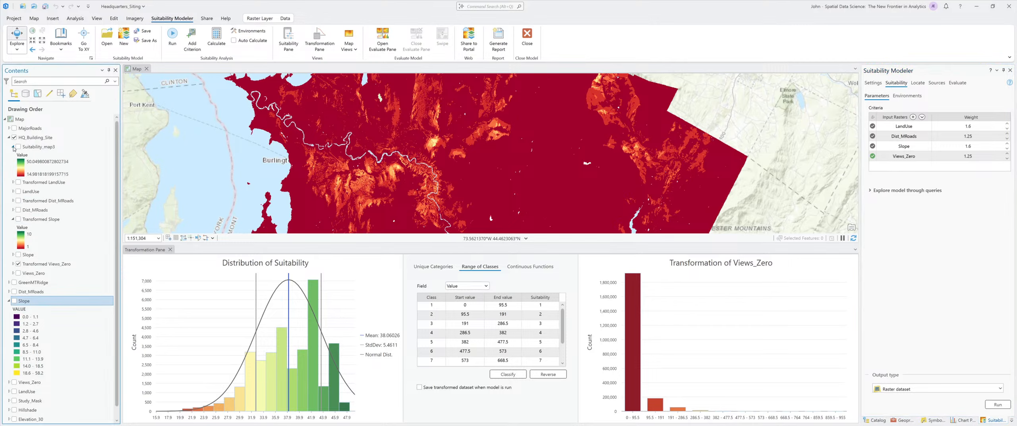
left_click(18, 147)
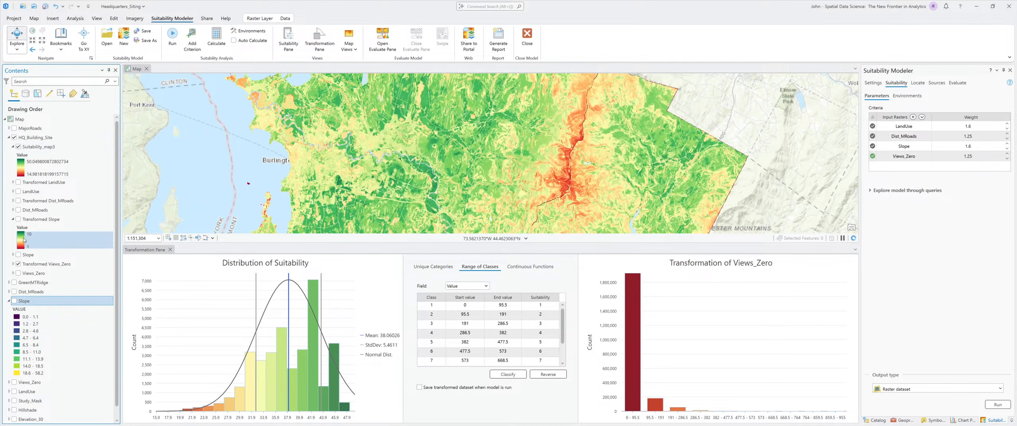
left_click(18, 264)
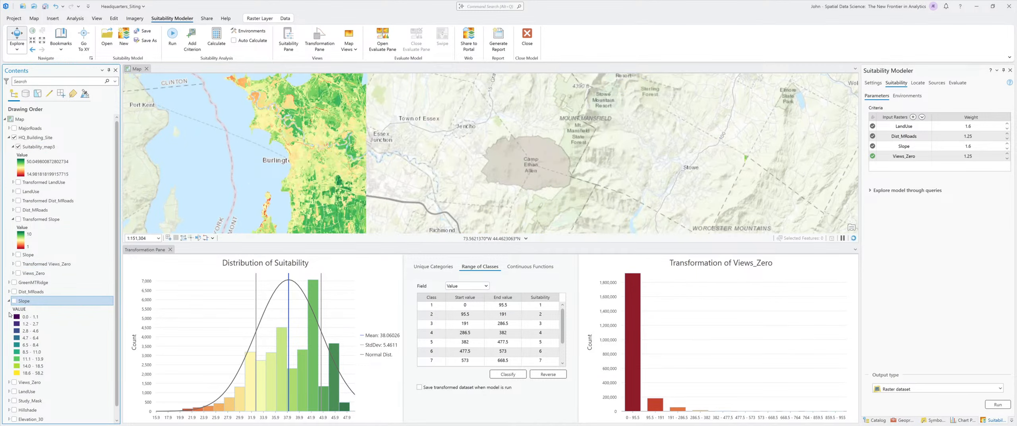
left_click(9, 301)
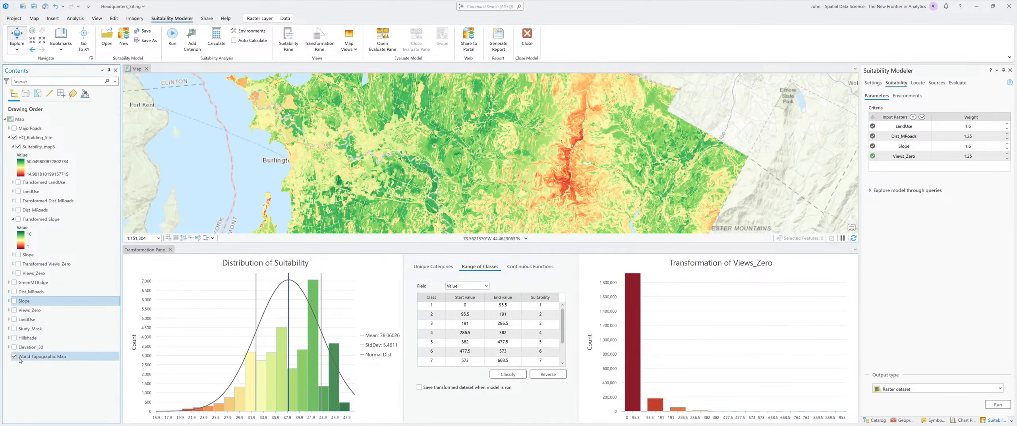
Examine the weighted suitability map around the red low-suitability area and across the whole study area
mouse_move(615, 183)
left_mouse_down()
mouse_move(561, 182)
mouse_move(605, 185)
left_mouse_up()
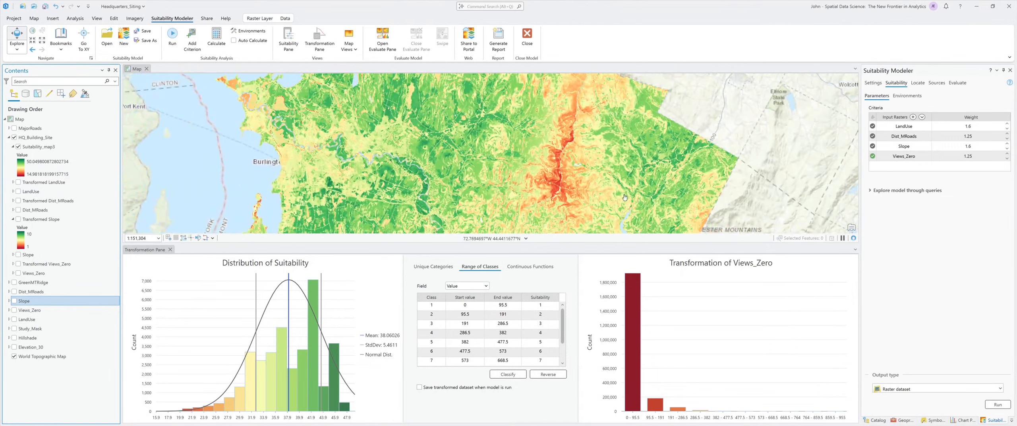
left_click_drag(622, 232, 627, 180)
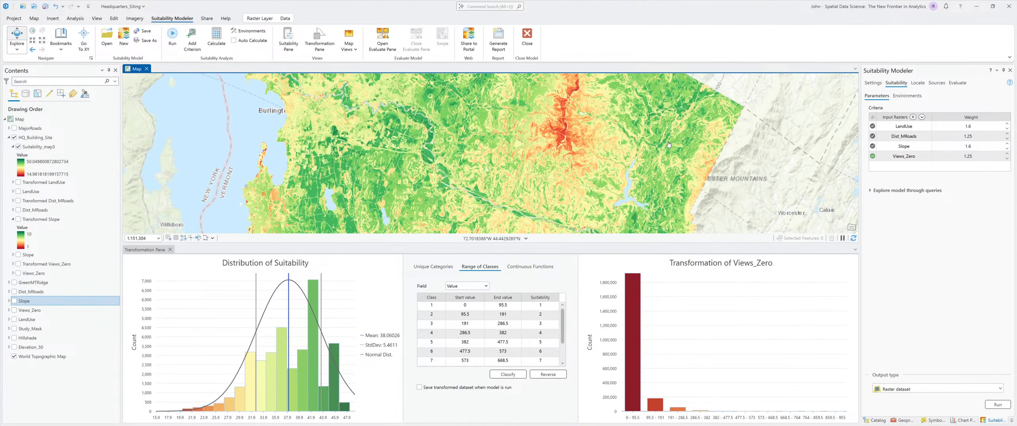
left_click_drag(652, 149, 634, 160)
scroll(635, 160, "up", 8)
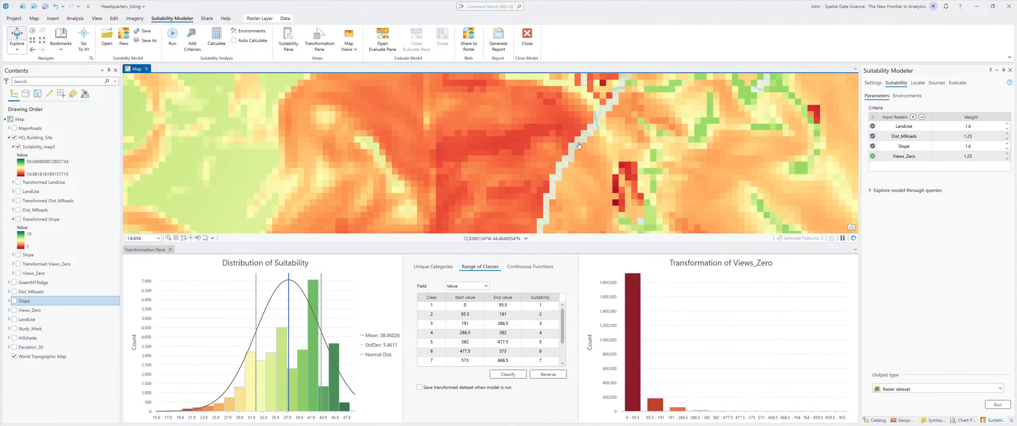
scroll(588, 175, "down", 8)
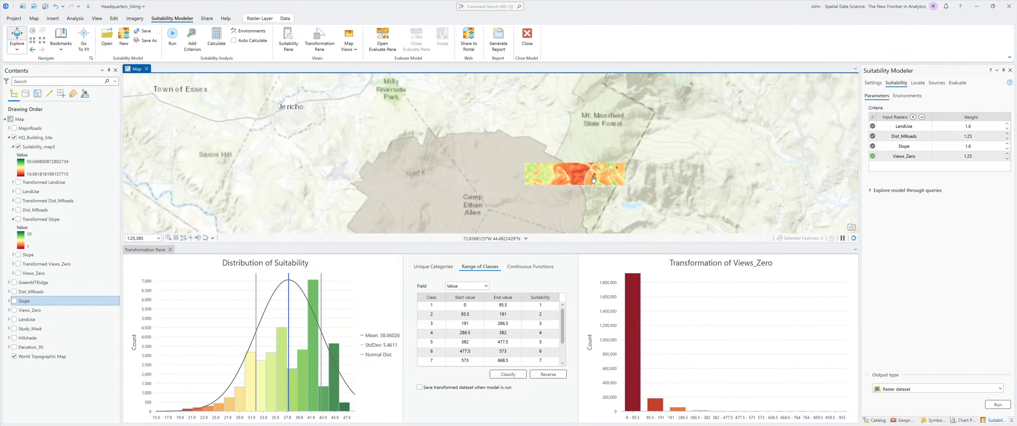
left_click_drag(650, 205, 660, 149)
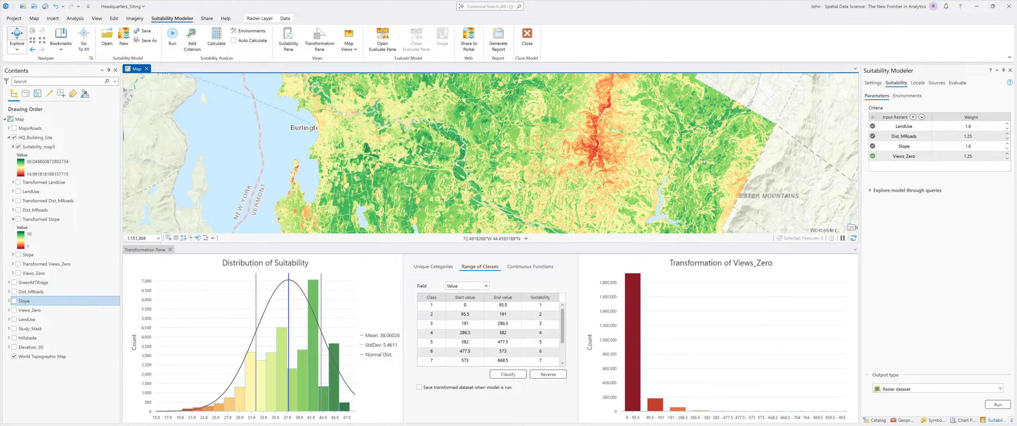
scroll(455, 173, "down", 1)
scroll(455, 173, "down", 1)
left_click_drag(495, 184, 480, 151)
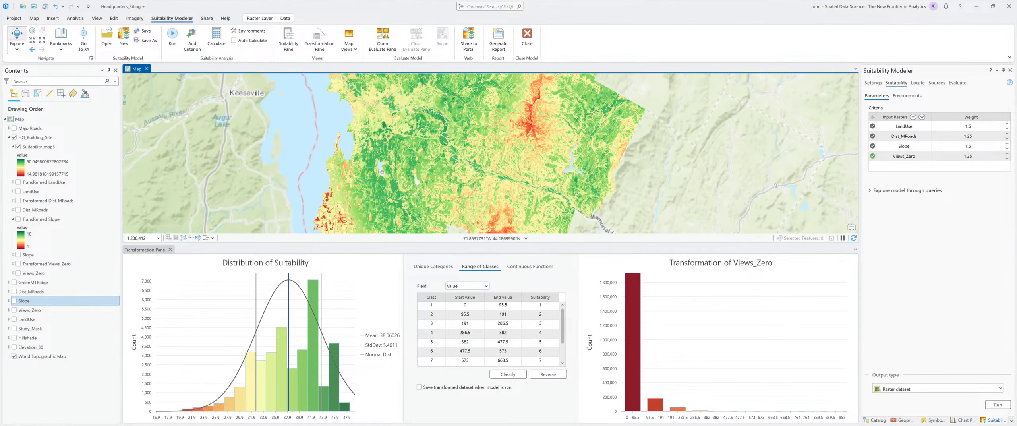
Run the suitability model with the output type Raster dataset
left_click(997, 405)
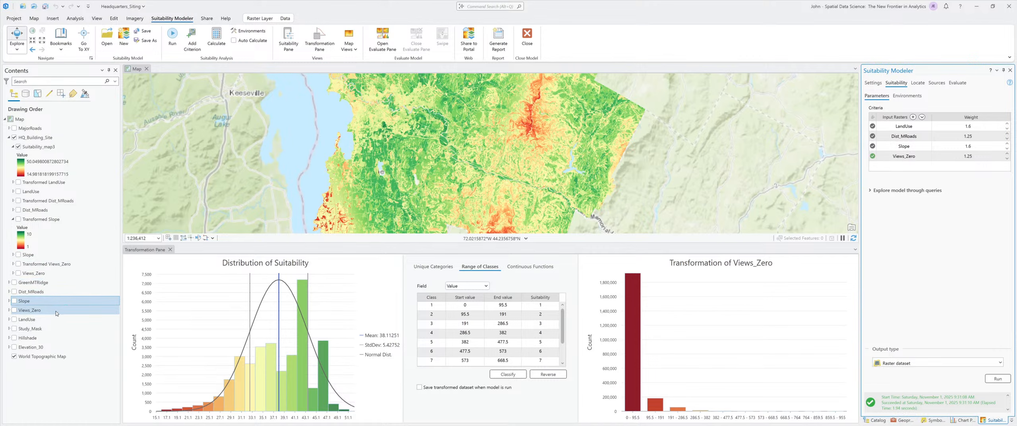
left_click(8, 128)
left_click(9, 127)
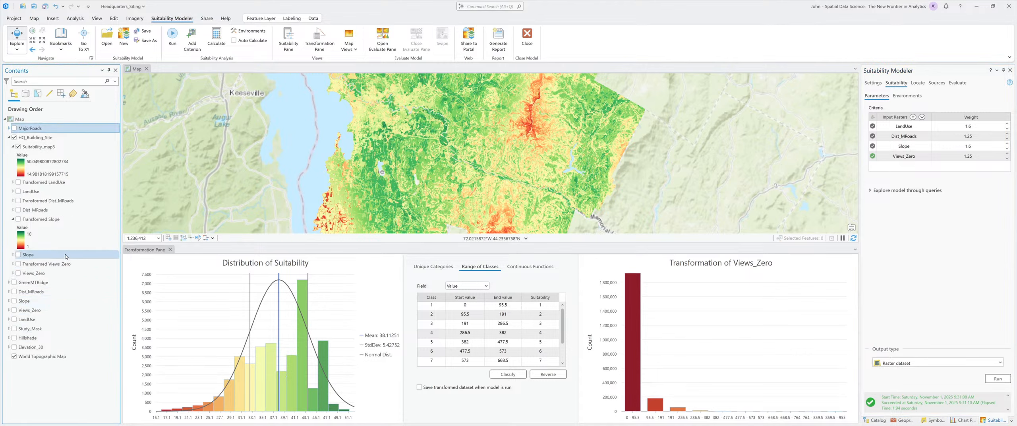
Collapse the Transformed Slope legend and save the suitability model
left_click(14, 219)
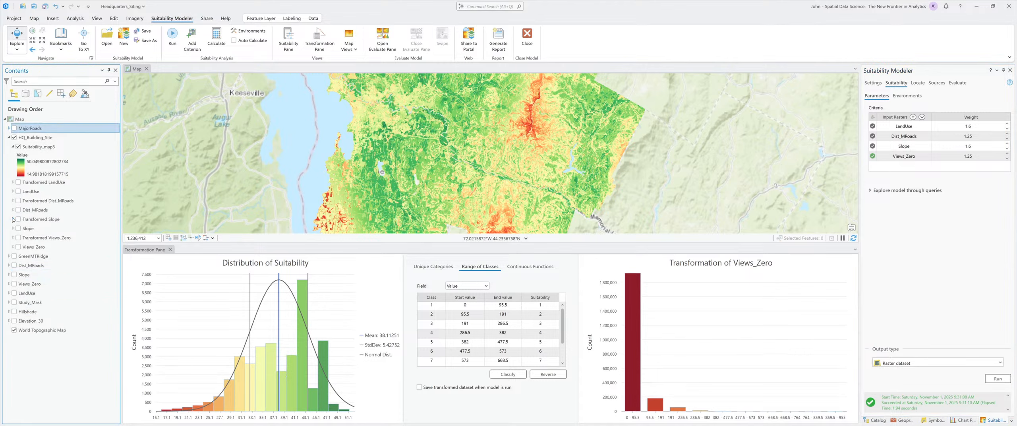
mouse_move(727, 424)
left_click(144, 33)
Enlarge the map view above the Transformation pane and examine the suitability map within the study area and its surroundings
scroll(496, 173, "down", 2)
scroll(496, 173, "up", 6)
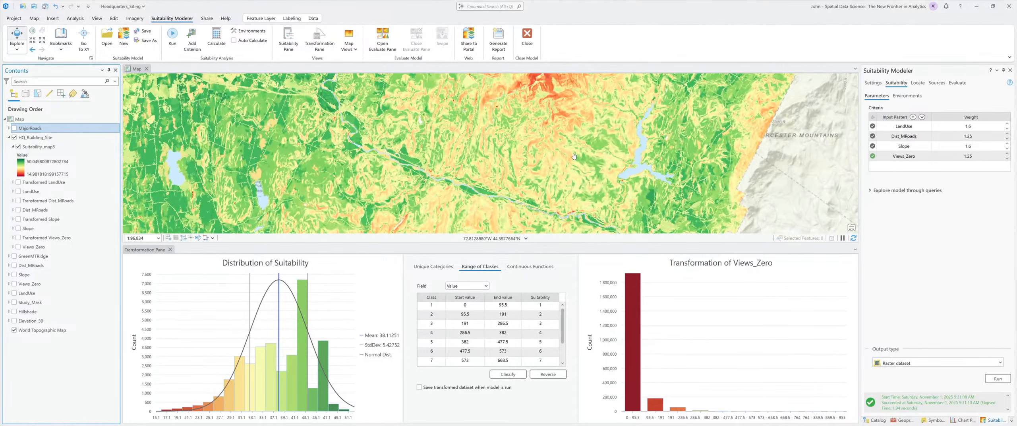
scroll(592, 164, "down", 4)
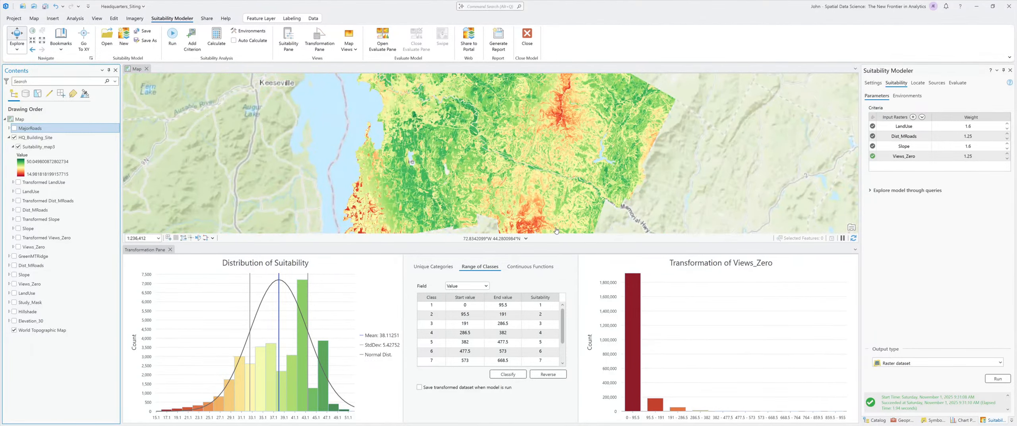
left_click_drag(556, 244, 556, 312)
scroll(550, 222, "down", 5)
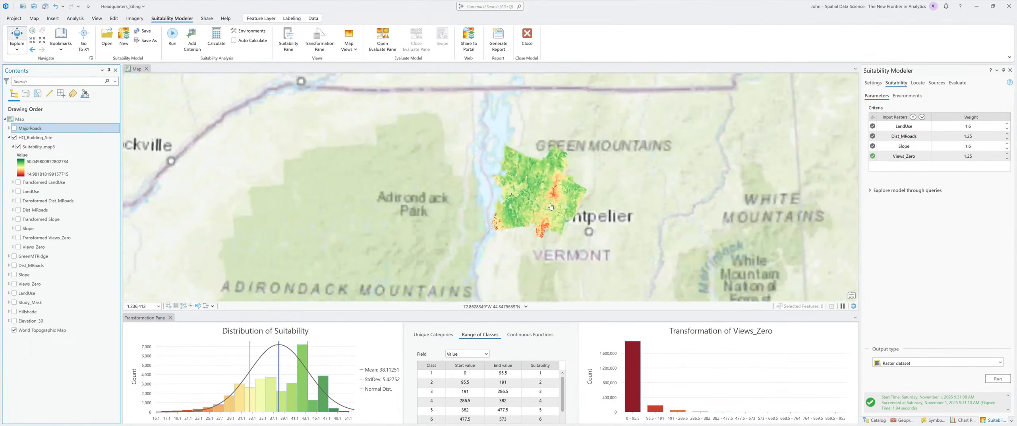
scroll(533, 155, "up", 5)
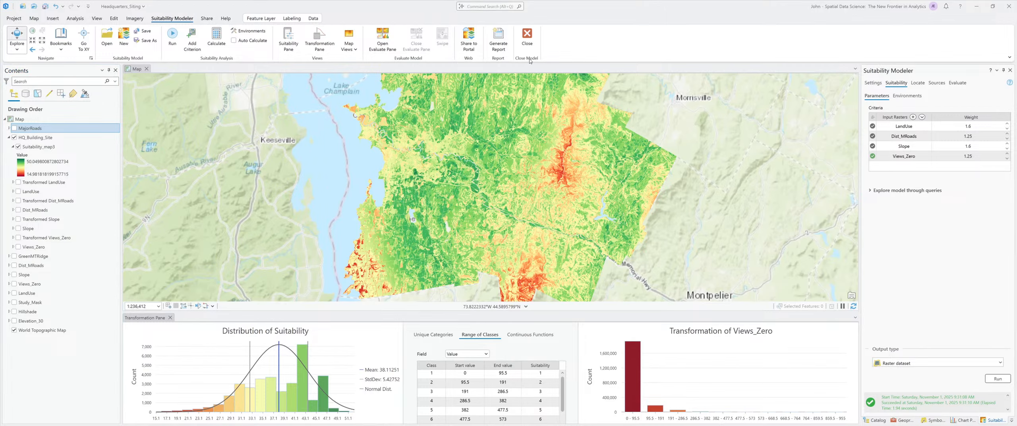
Review the default LandUse notes in the model report setup, and close it without generating a report
left_click(499, 40)
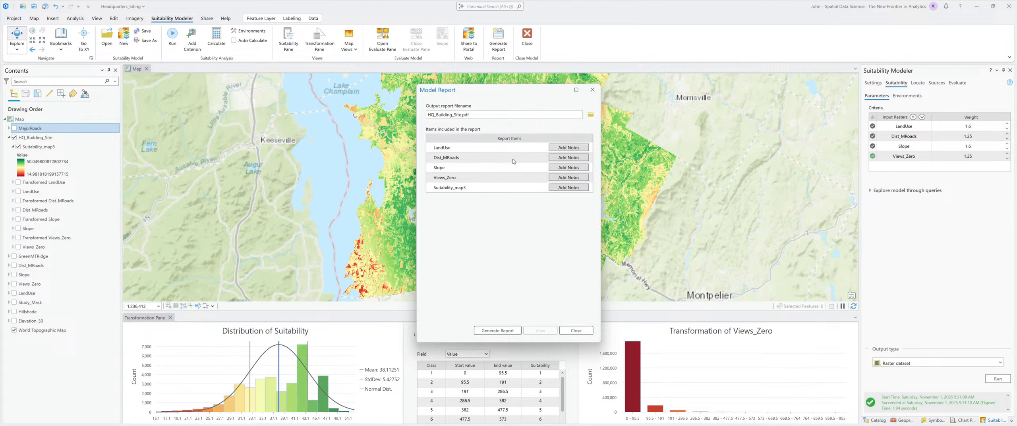
left_click(560, 149)
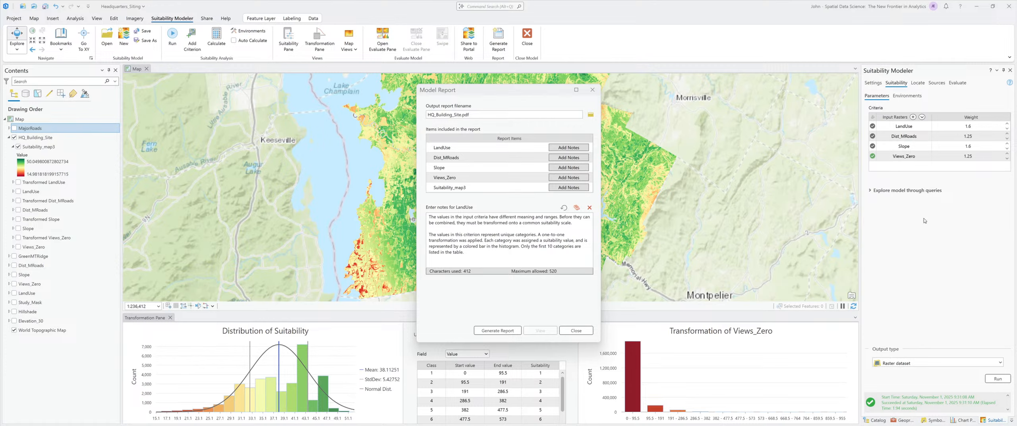
left_click(950, 291)
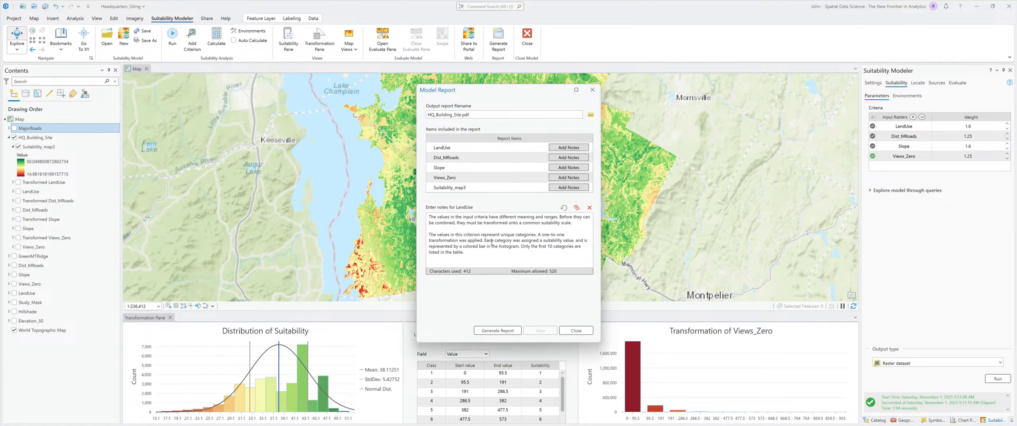
left_click(576, 330)
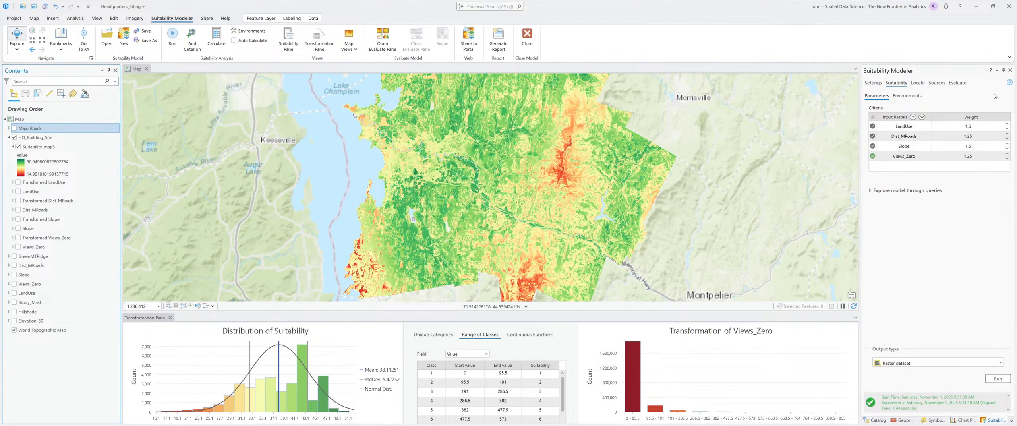
Change the model's output suitability raster name to HQ_Building_Site in the Headquarters_Siting geodatabase
left_click(871, 83)
left_click(917, 310)
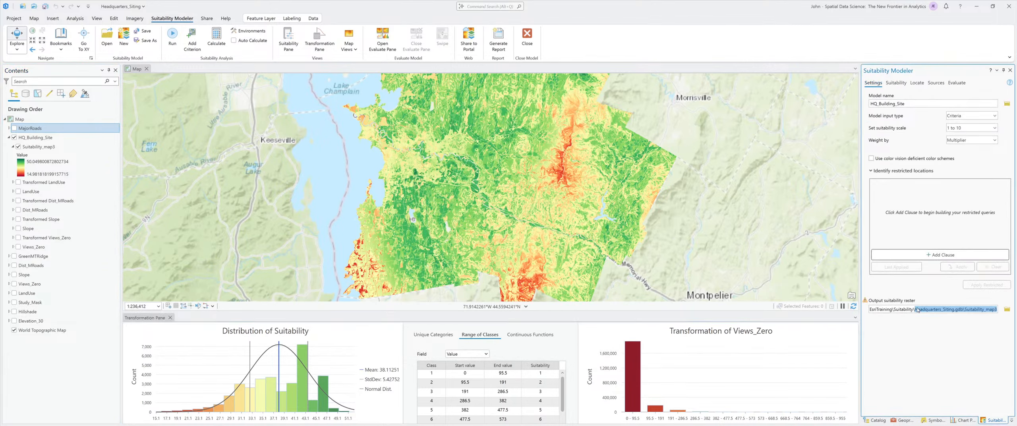
left_click(986, 311)
left_click_drag(997, 309, 968, 309)
type("HQ_Building_Site")
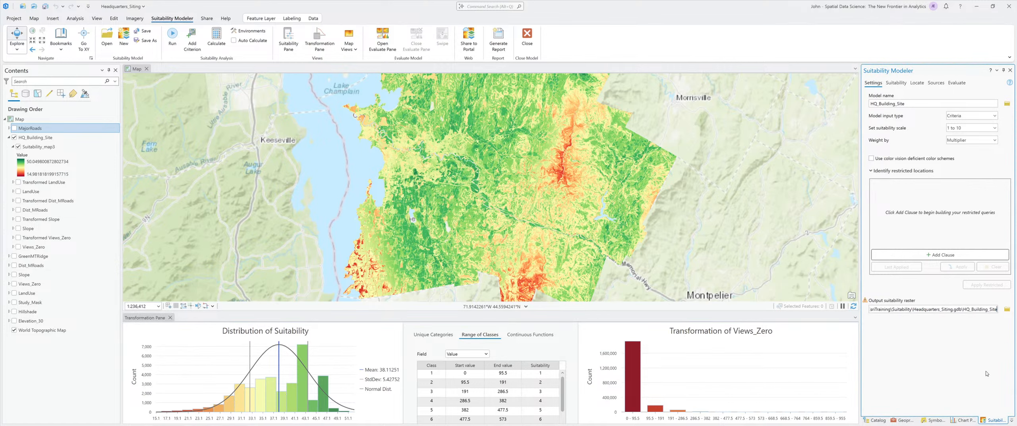
left_click(974, 385)
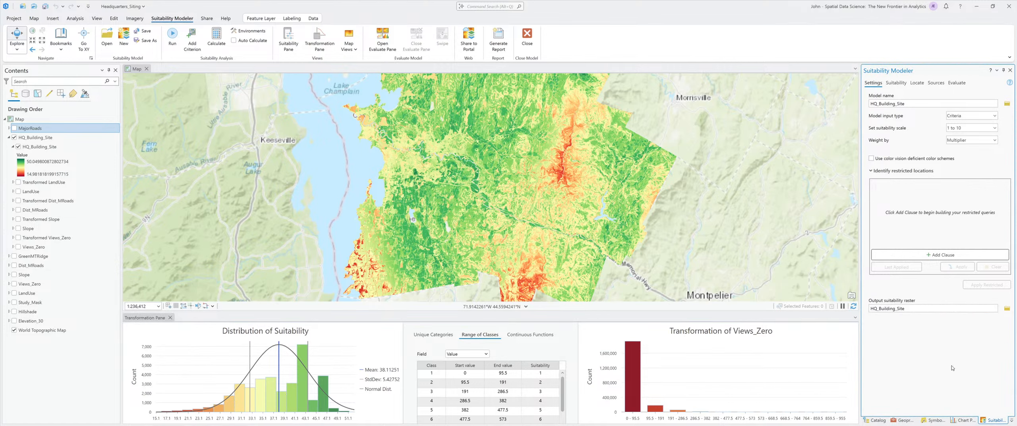
Try to rerun the suitability model with the output type Raster dataset
left_click(889, 82)
left_click(994, 382)
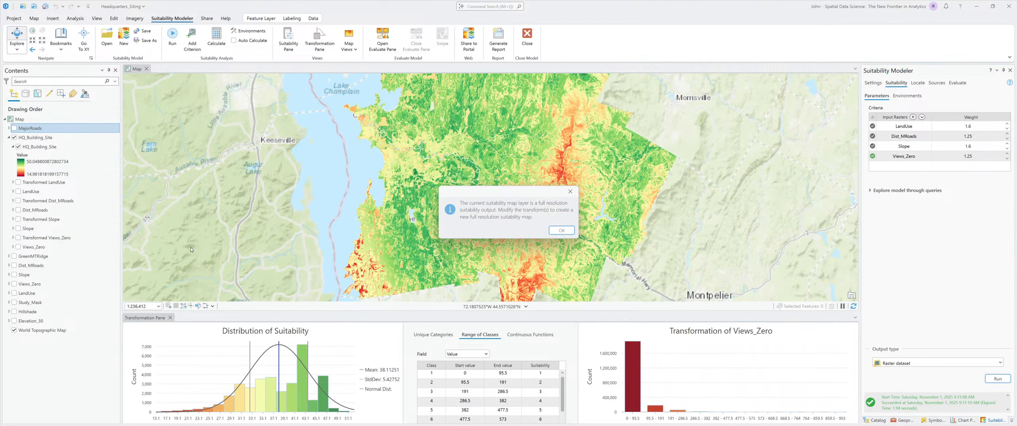
left_click(561, 231)
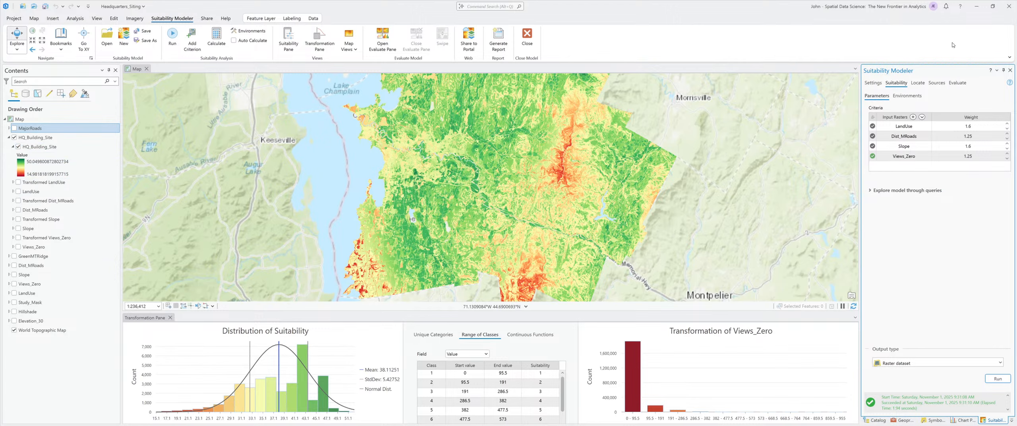
Generate the model report as HQ_Building_Site.pdf, including the default notes for HQ_Building_Site
left_click(498, 37)
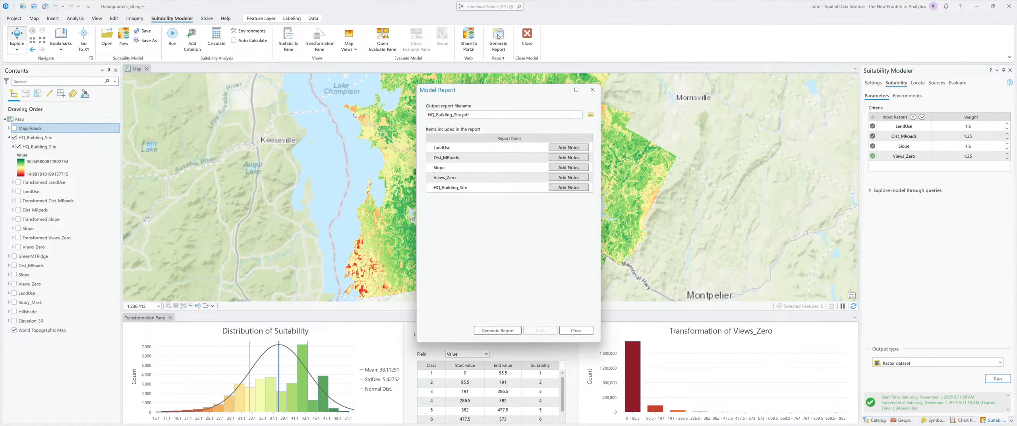
left_click(562, 186)
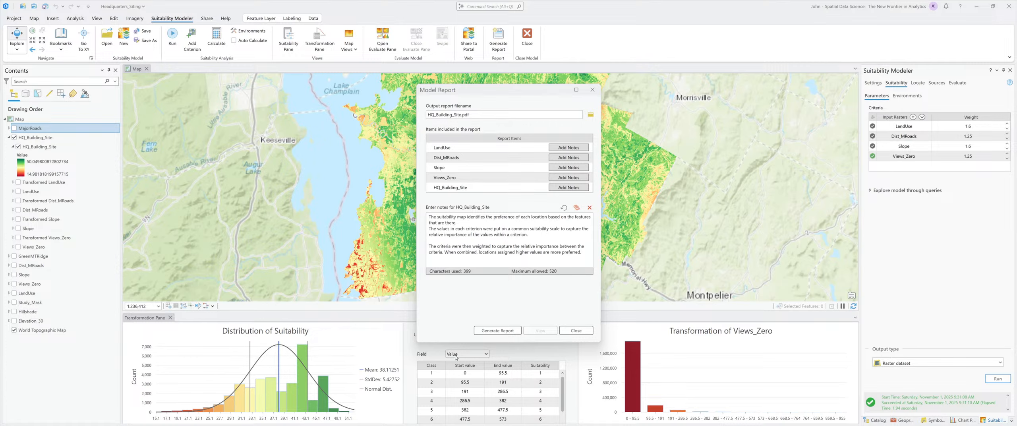
left_click(480, 115)
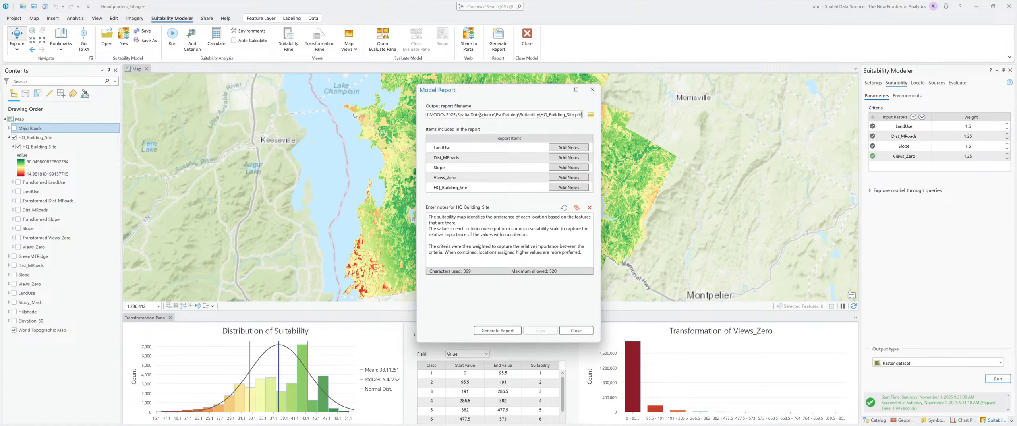
left_click(503, 331)
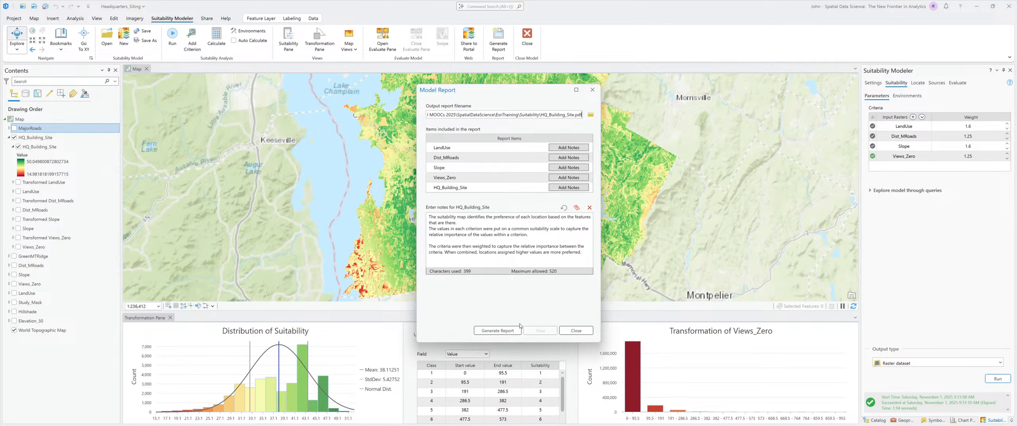
left_click(500, 333)
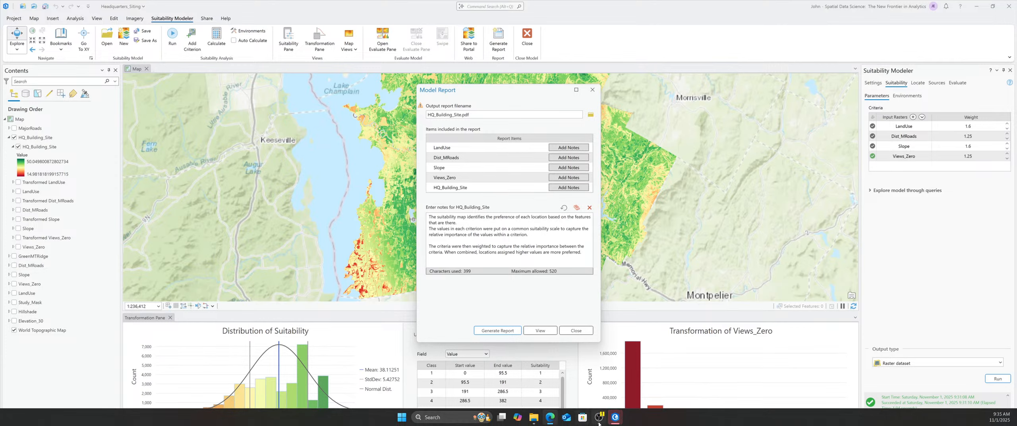
View the generated PDF report and examine its first page with the suitability map, criteria weights, statistics and histogram
mouse_move(617, 419)
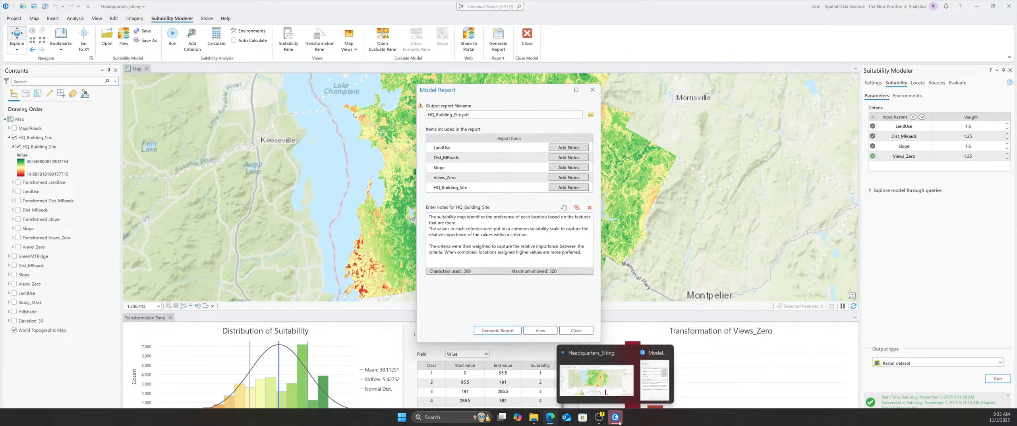
left_click(567, 361)
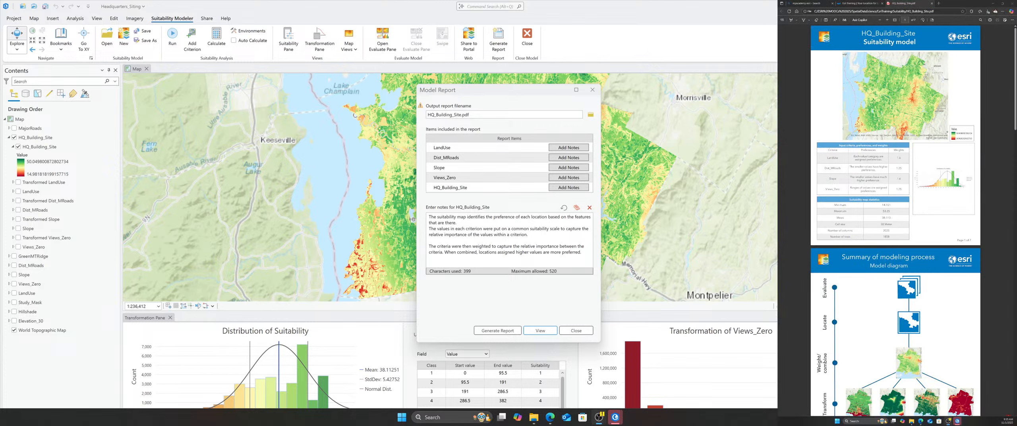
scroll(886, 125, "up", 3)
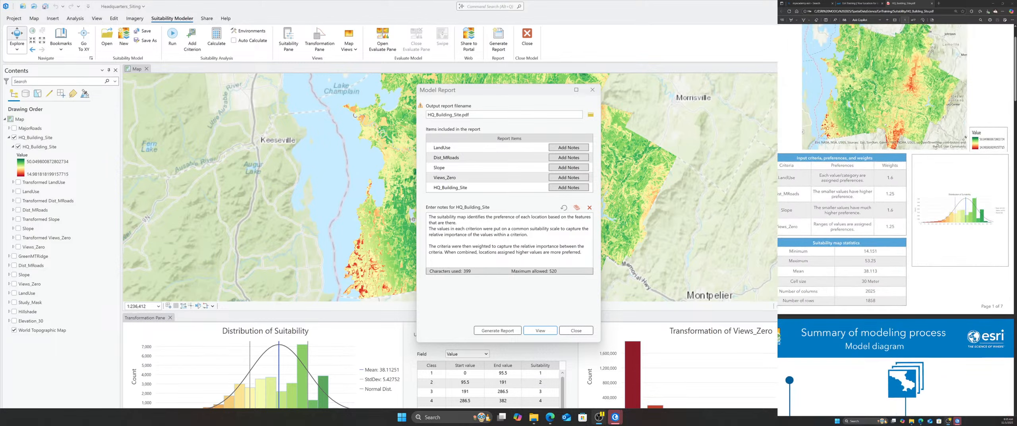
scroll(885, 126, "down", 2)
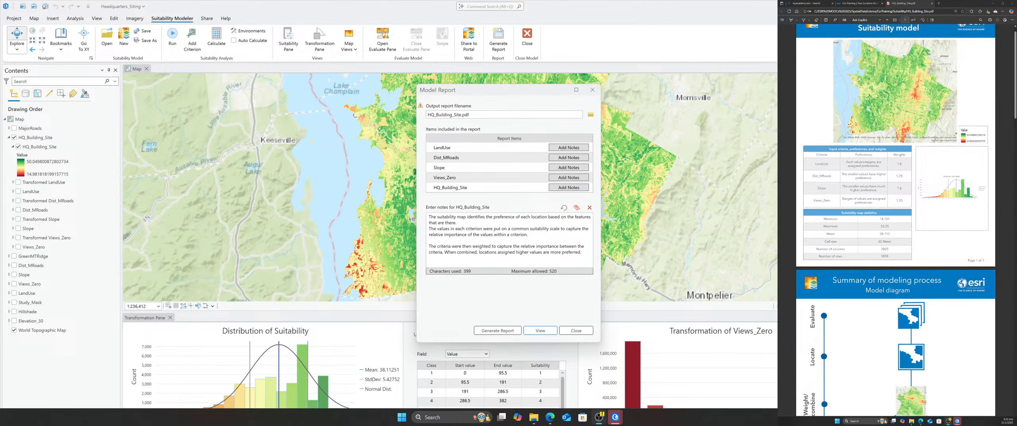
scroll(884, 126, "up", 1)
scroll(885, 135, "up", 1)
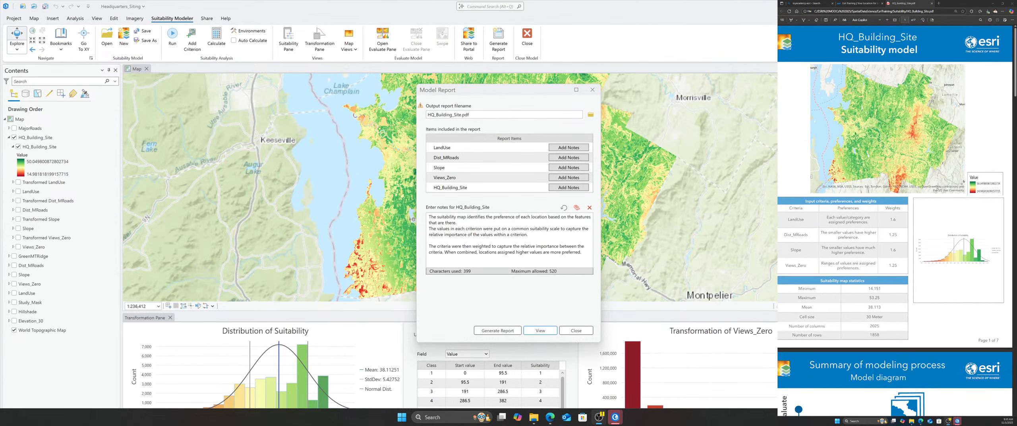
scroll(891, 68, "down", 1)
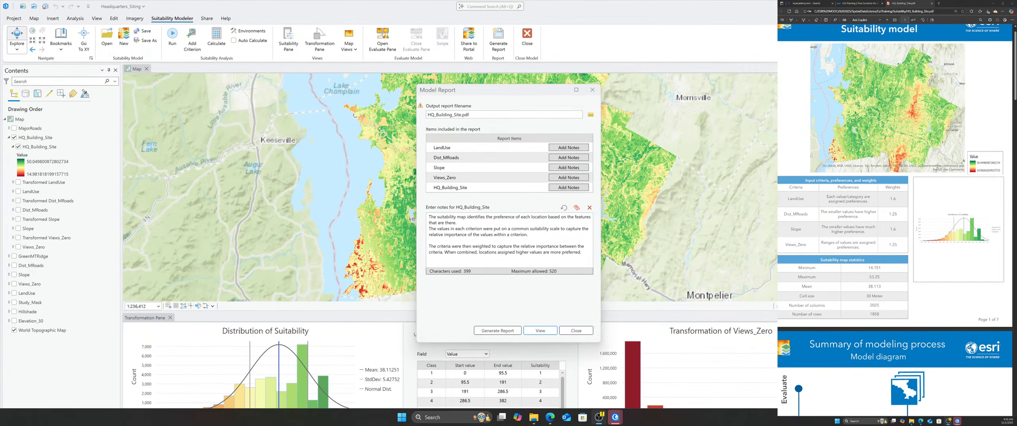
scroll(889, 106, "up", 2)
scroll(888, 106, "down", 3)
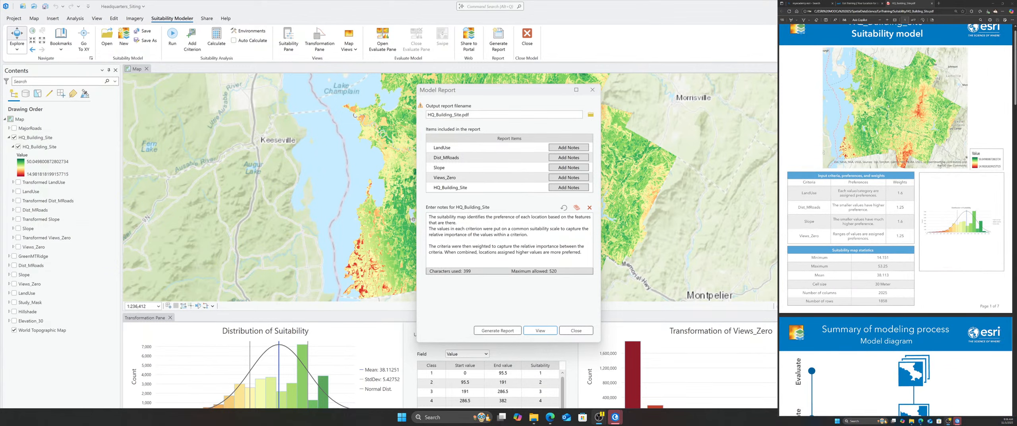
Read through the report's modeling process summary, from the model diagram and criterion transformations to the weighted suitability map
scroll(889, 106, "down", 1)
scroll(896, 152, "down", 4)
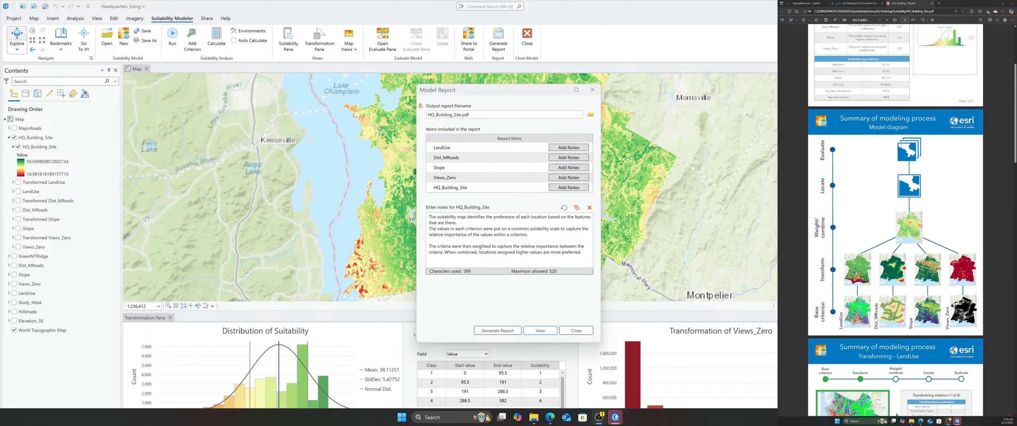
scroll(856, 280, "down", 1)
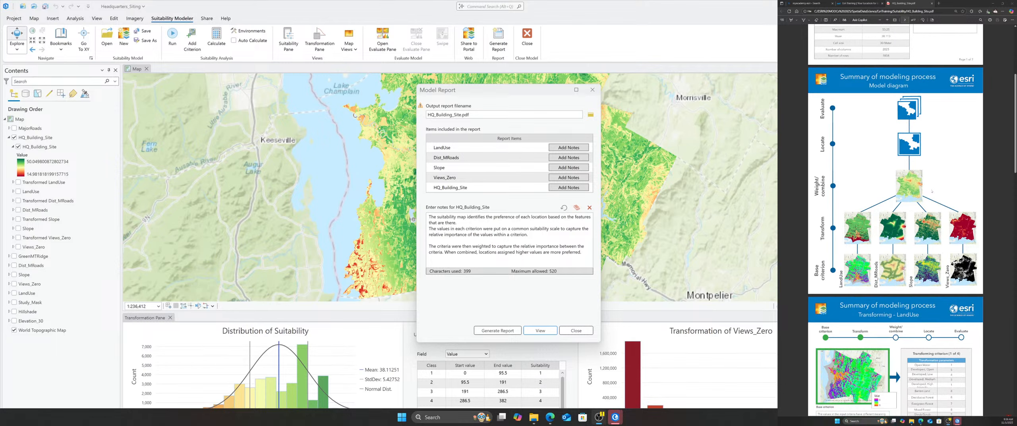
scroll(900, 130, "down", 5)
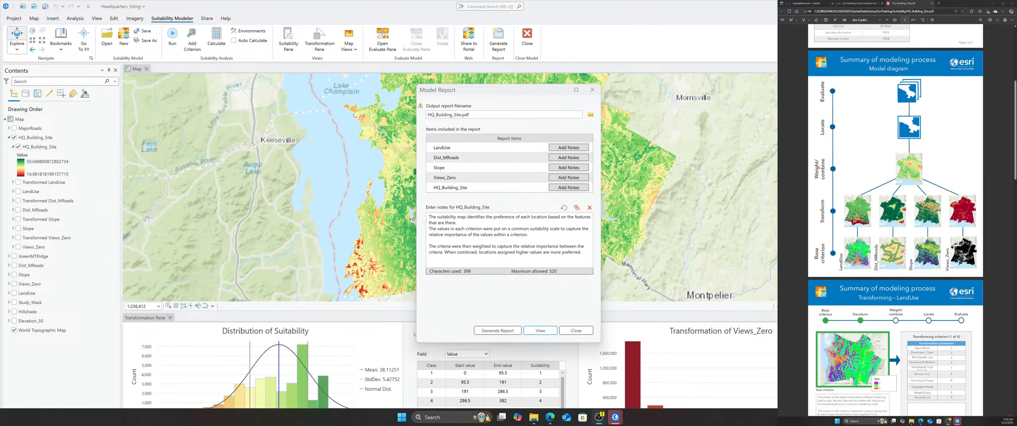
scroll(912, 250, "down", 10)
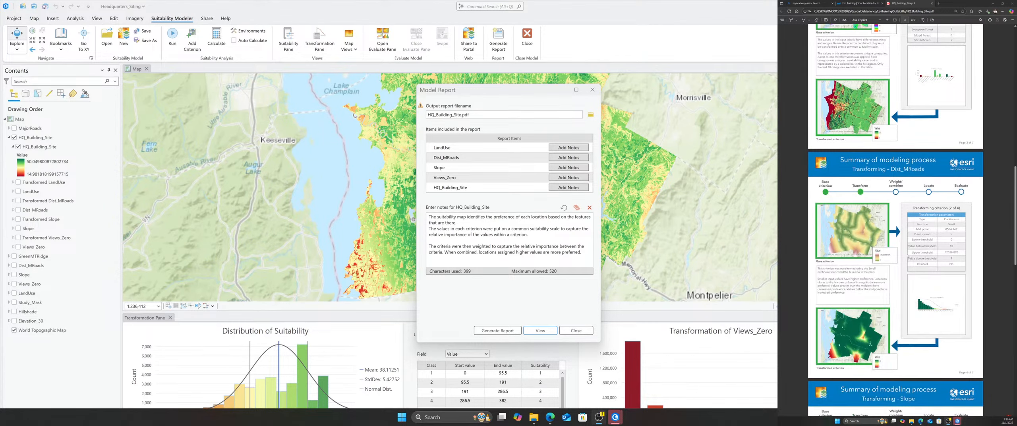
scroll(907, 256, "down", 6)
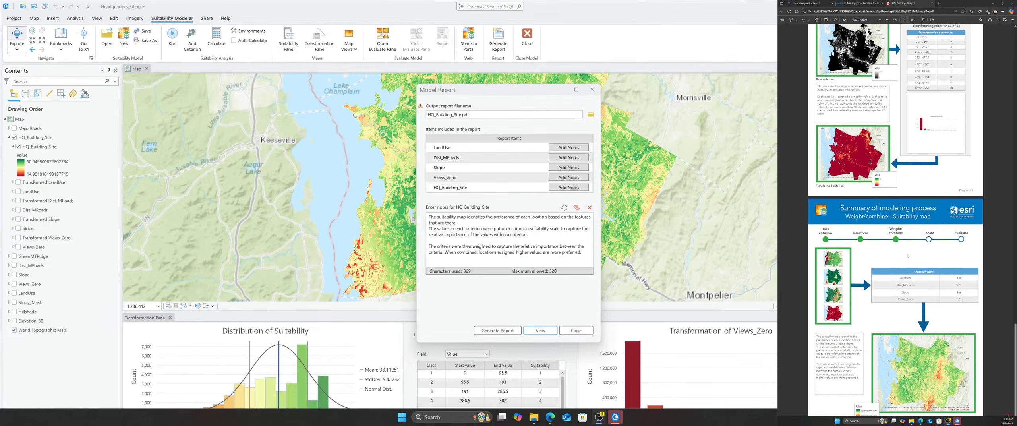
scroll(907, 256, "up", 20)
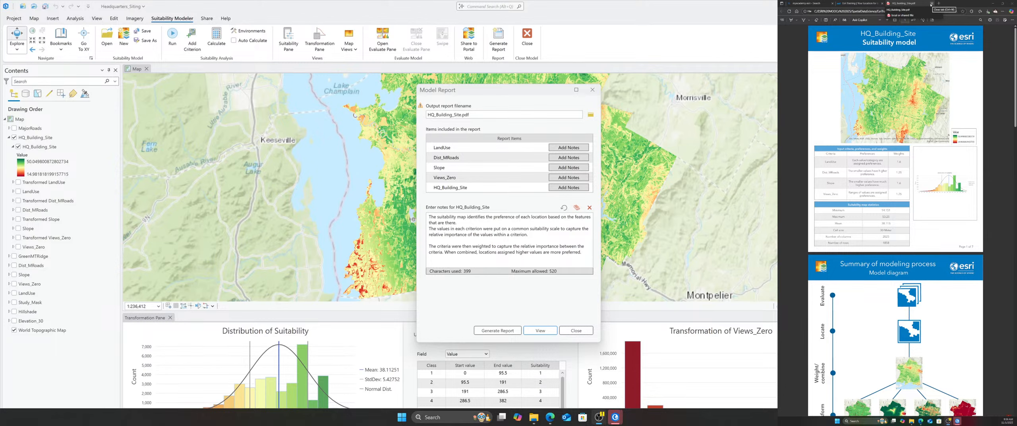
Close the PDF report and the Model Report dialog, returning to the suitability map
left_click(932, 4)
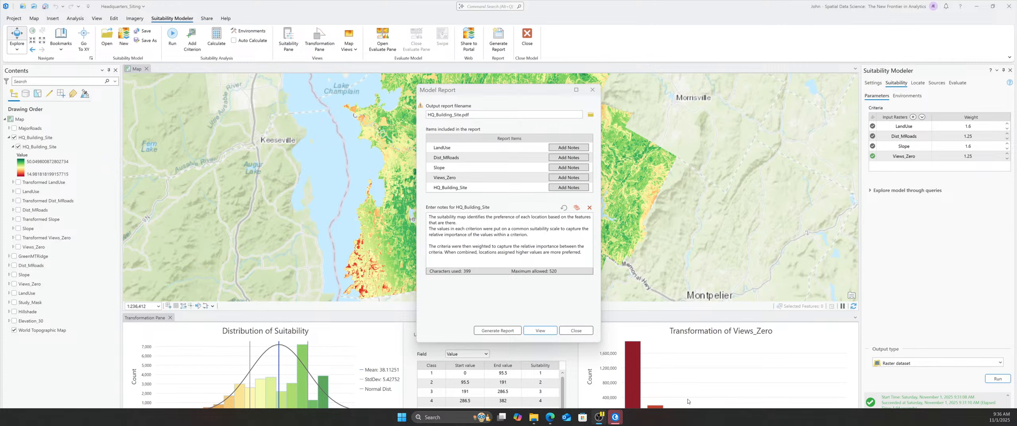
left_click(592, 331)
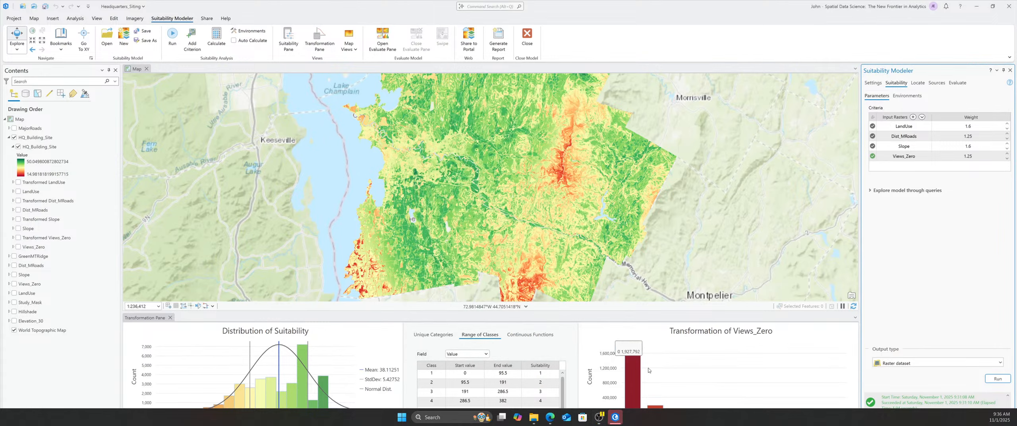
left_click(612, 421)
left_click(615, 418)
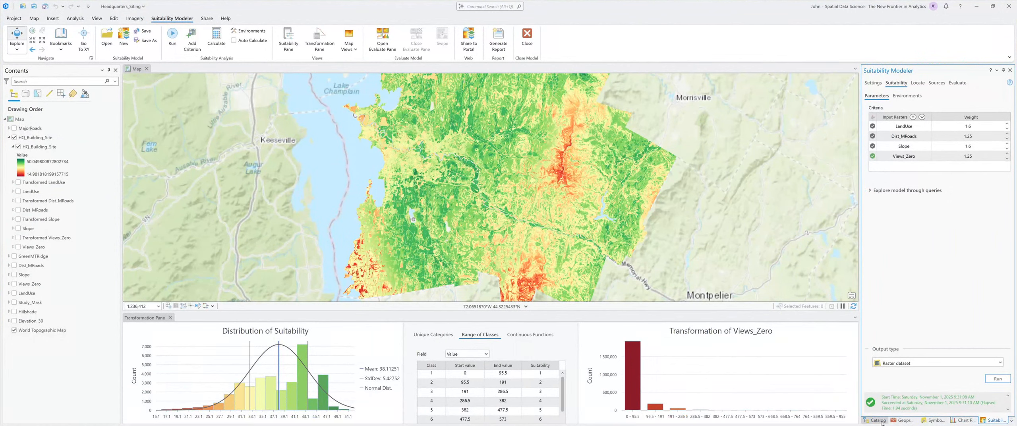
Examine the saved suitability models stored in the project's Spatial Analyst container, Suitability.sam
left_click(878, 420)
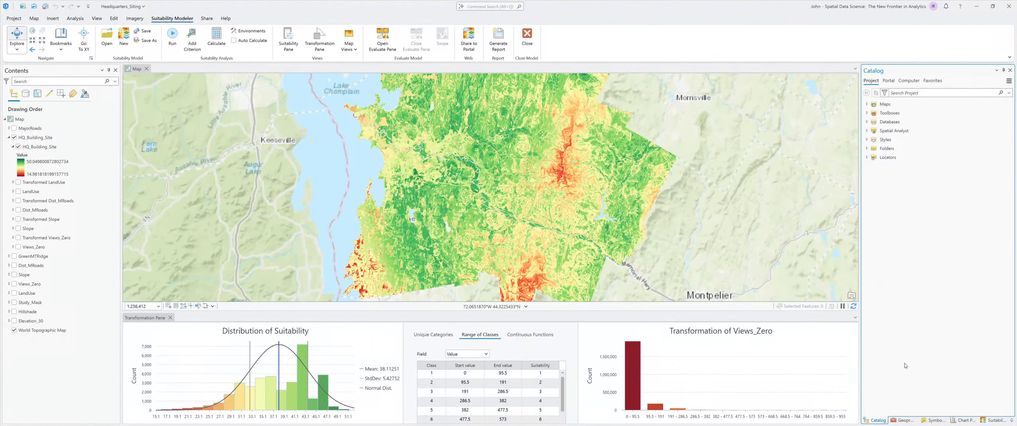
left_click(867, 131)
left_click(872, 140)
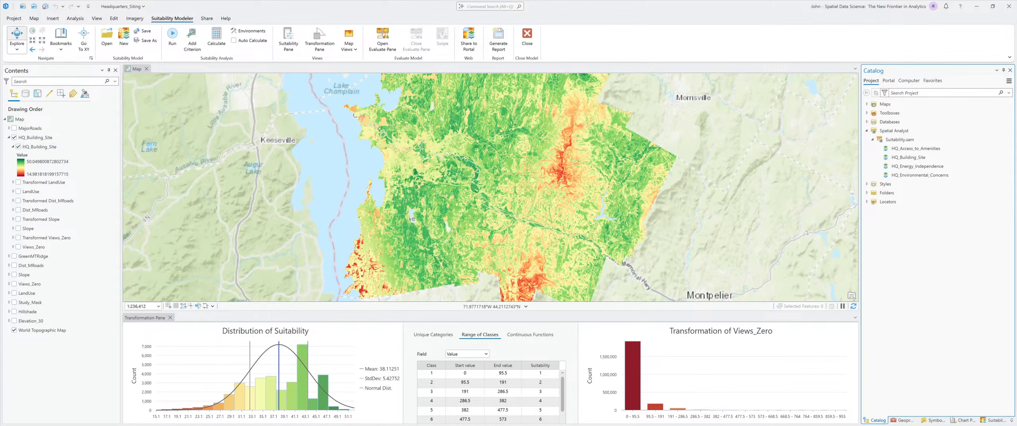
left_click(904, 178)
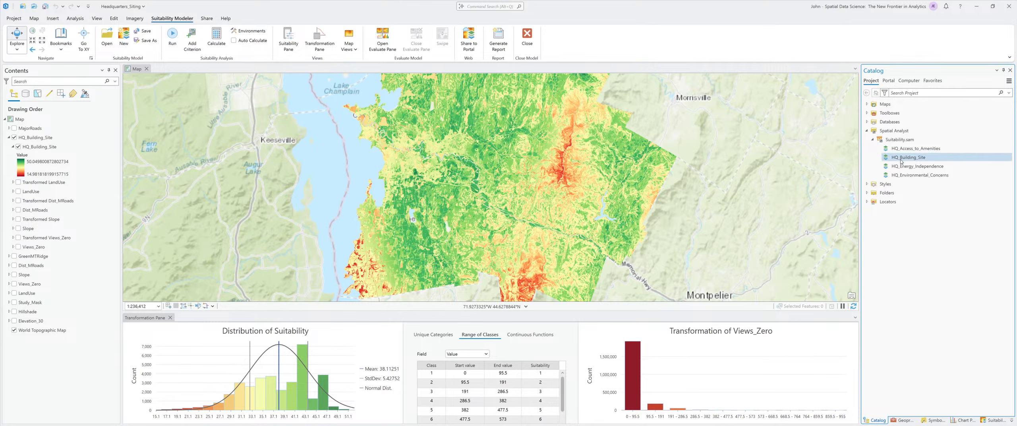
mouse_move(901, 161)
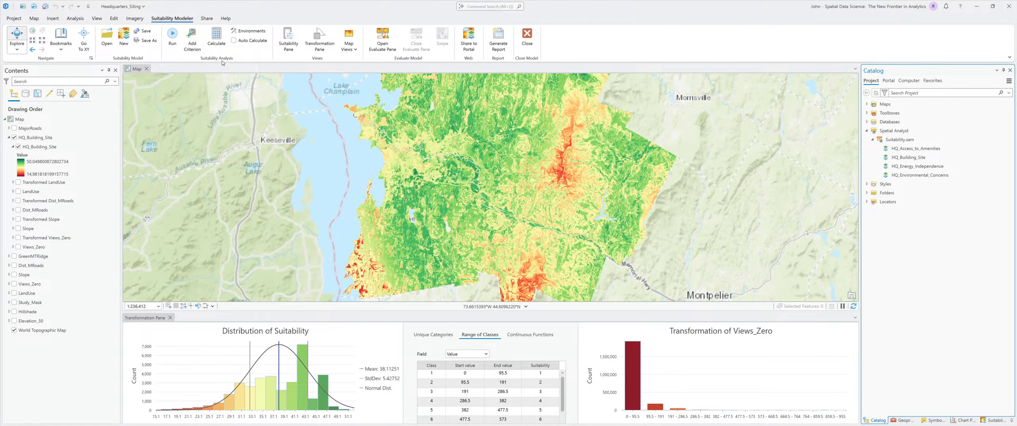
Create a new suitability model named HQ_Combined_Model with Submodels as the model input type
left_click(124, 47)
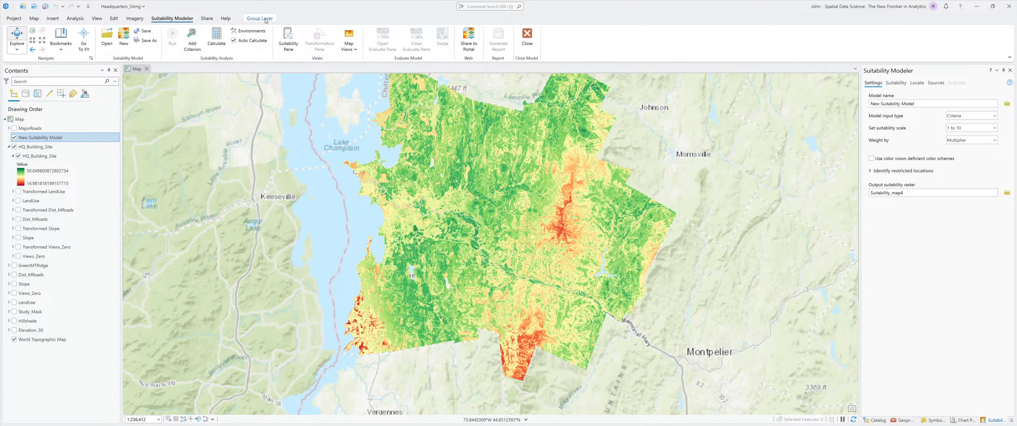
left_click(934, 104)
left_click_drag(908, 103, 867, 103)
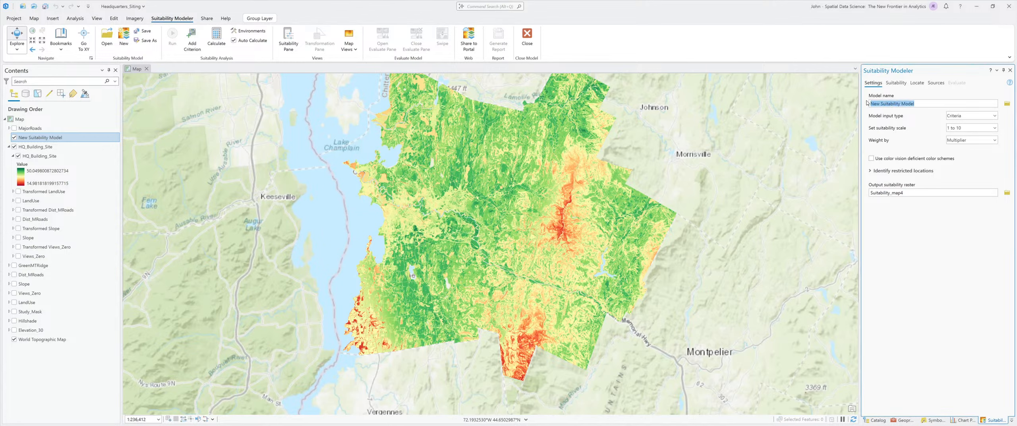
type("HQ_Combined_Model")
left_click(963, 118)
left_click(961, 132)
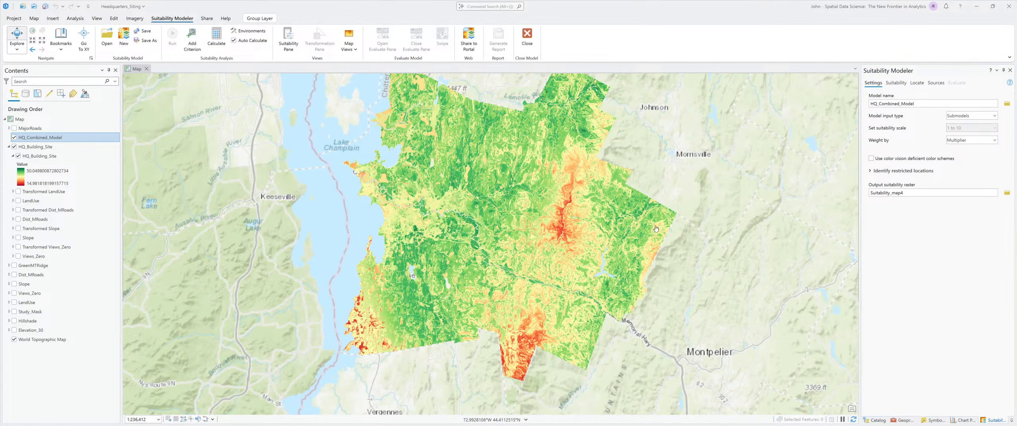
Name the combined model's output suitability raster HQ_Final_Suitability, keeping it in Headquarters_Siting.gdb
left_click_drag(919, 190, 965, 192)
left_click(984, 195)
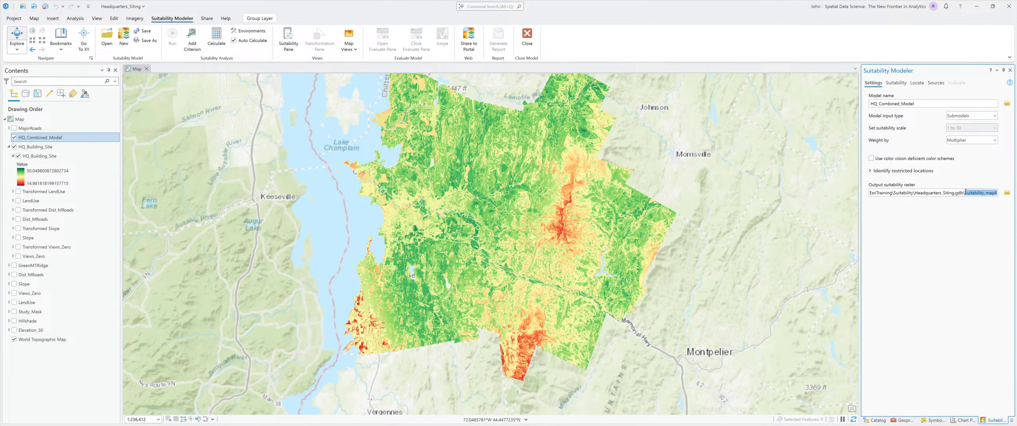
type("HQ_Final_Suitability")
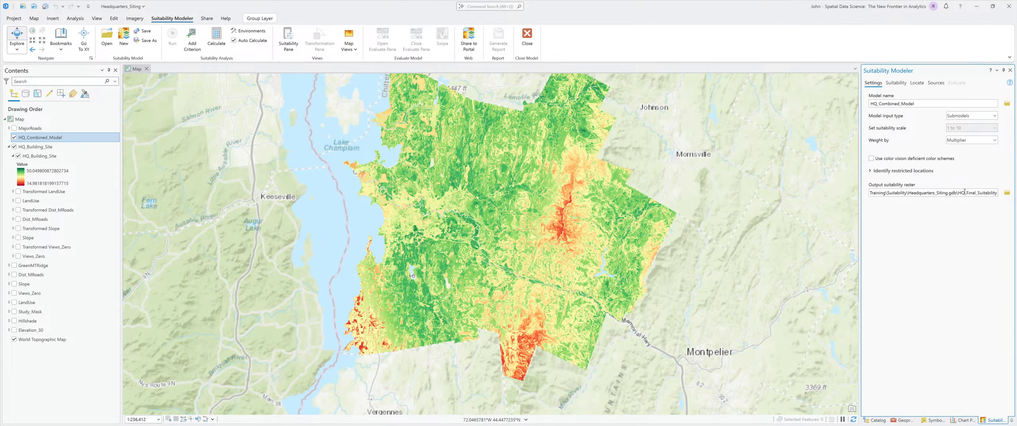
left_click(961, 315)
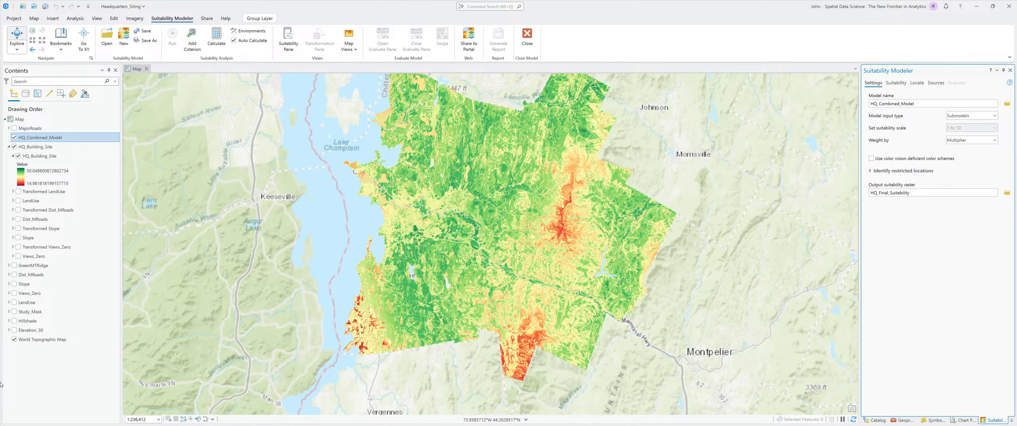
Hide the HQ_Building_Site suitability raster on the map and add it as an input submodel of the combined model
left_click(18, 155)
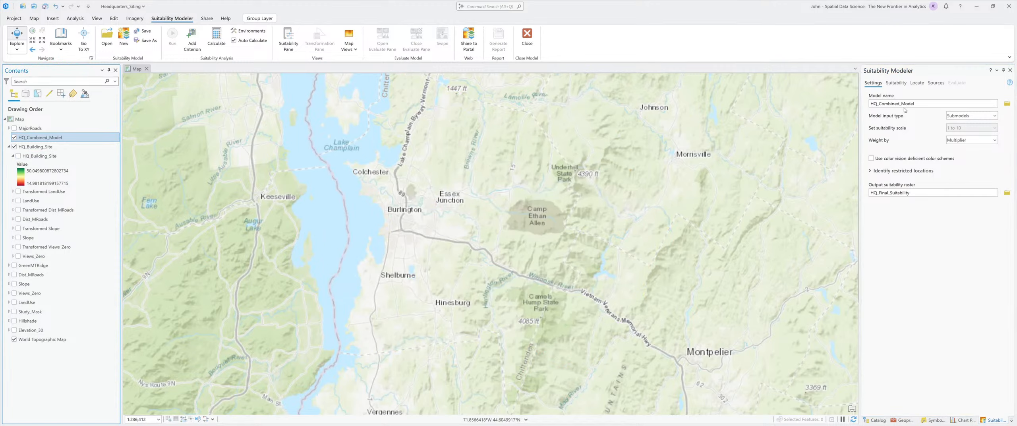
left_click(895, 85)
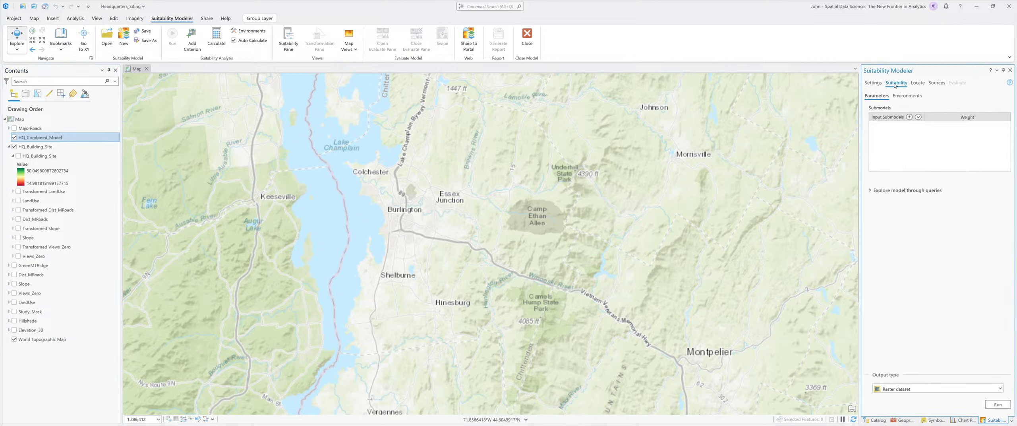
left_click(918, 117)
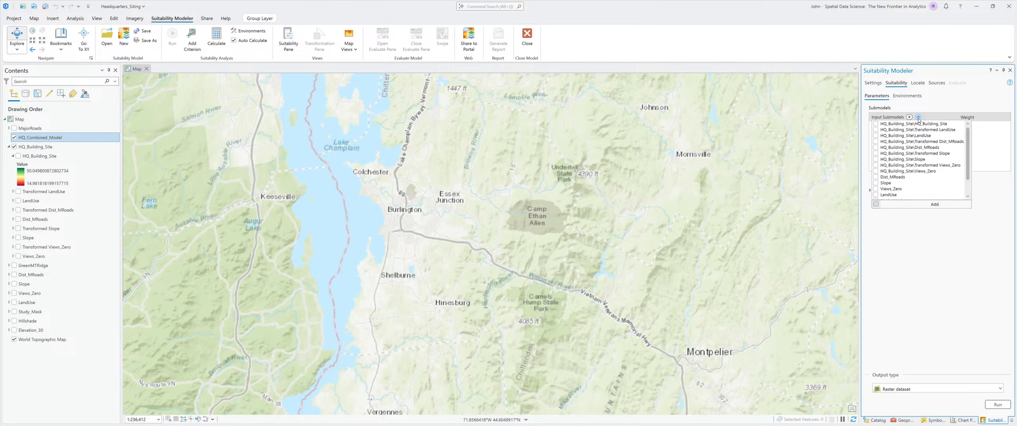
left_click(909, 118)
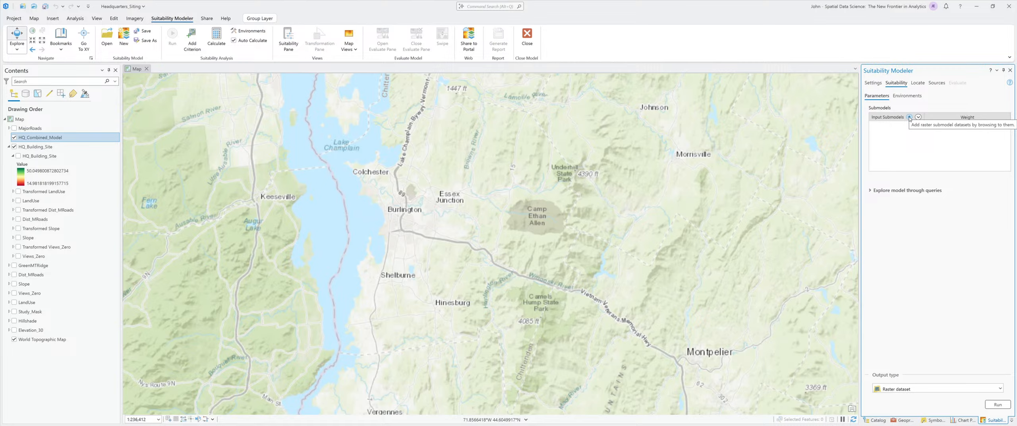
left_click(918, 117)
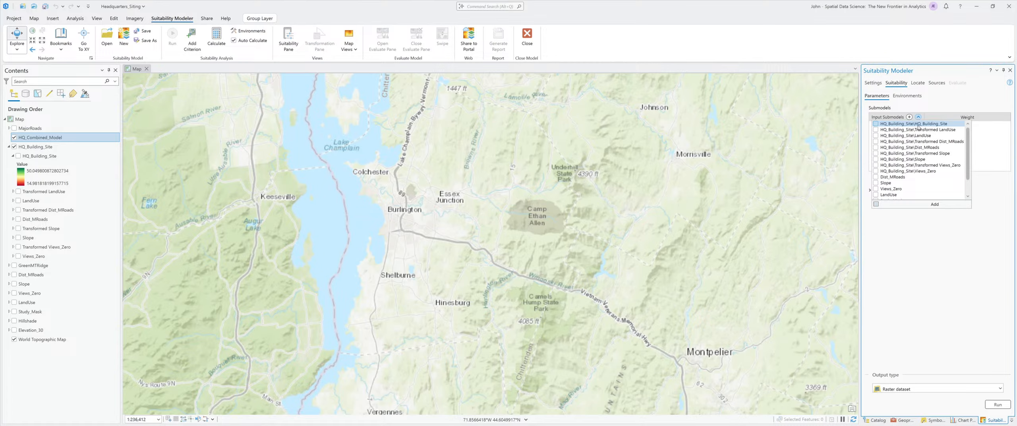
left_click(918, 126)
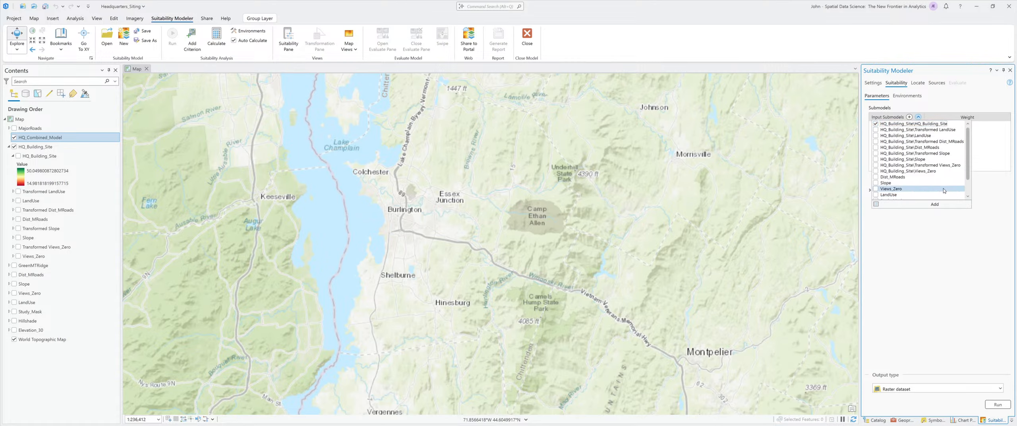
left_click(935, 204)
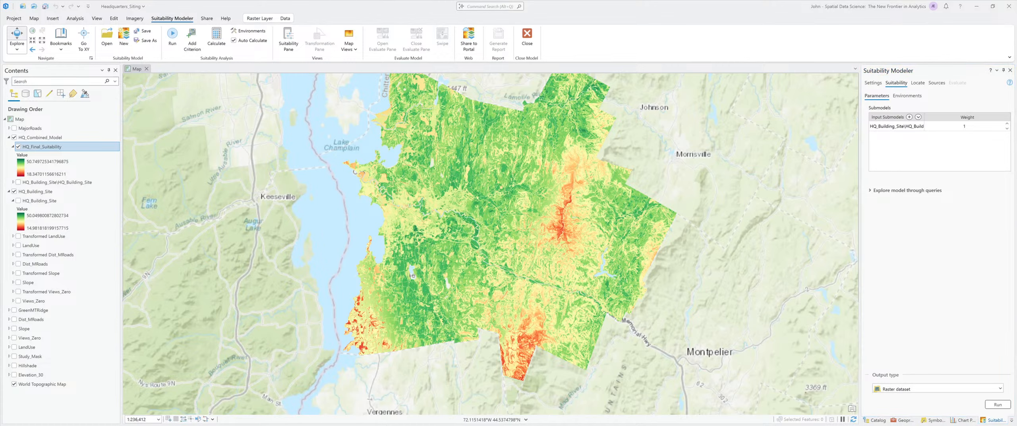
Add HQ_Access_to_Amenities, HQ_Energy_Independence and HQ_Environmental_Concerns from Suitability_Submodels.gdb as further input submodels
left_click(909, 117)
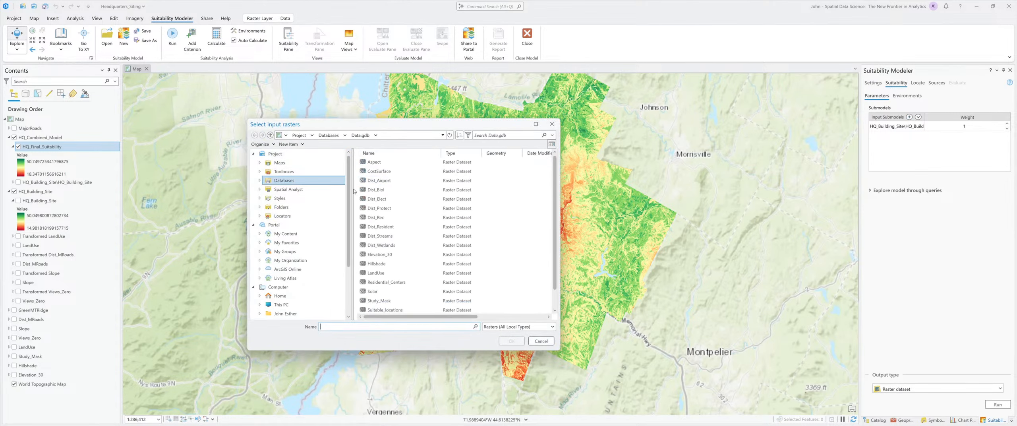
scroll(388, 238, "down", 1)
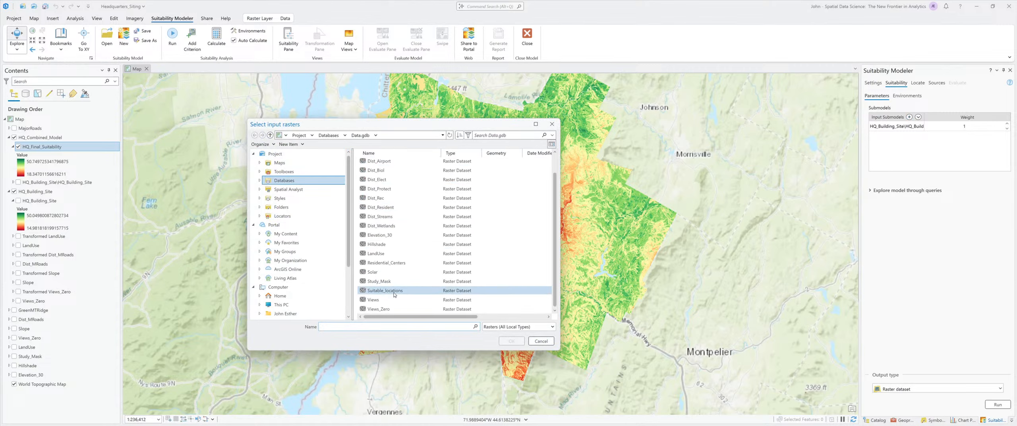
left_click(284, 182)
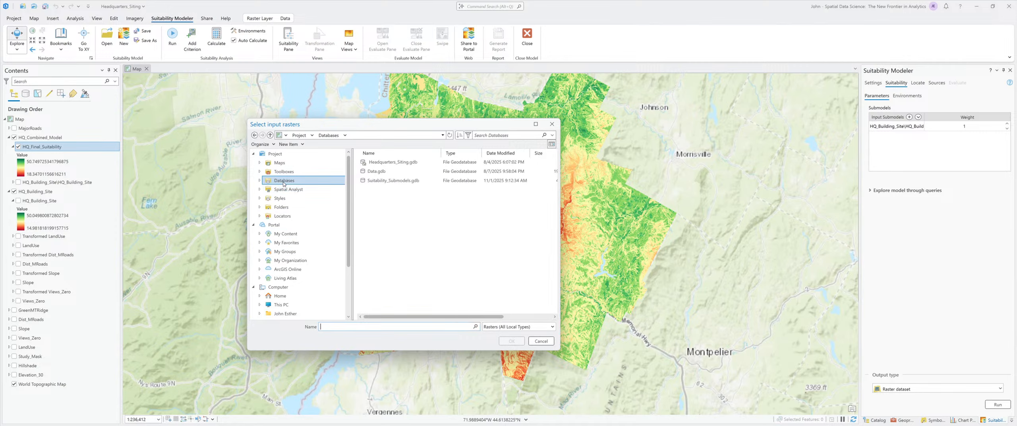
double_click(398, 182)
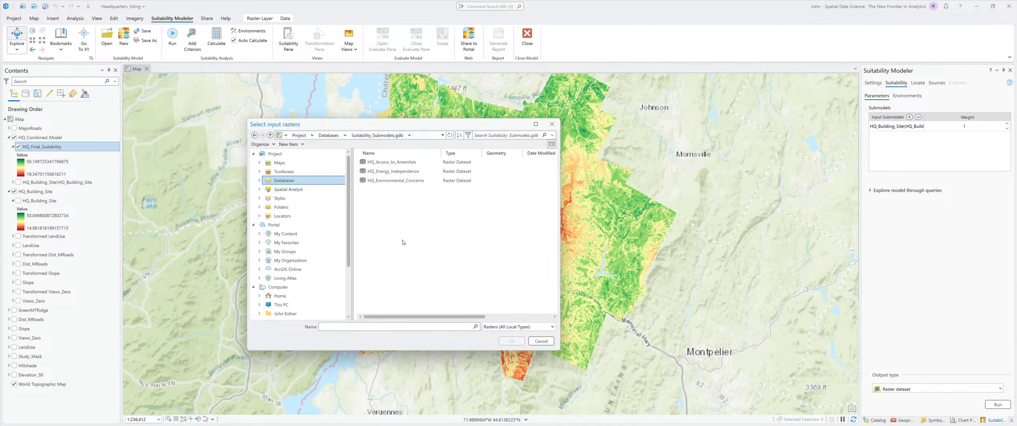
left_click(393, 162)
left_click(397, 181, "ctrl")
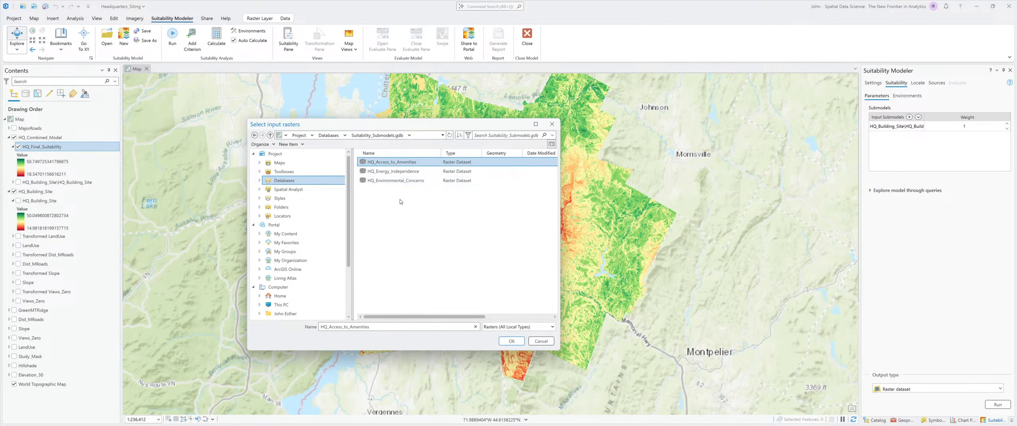
left_click(397, 171, "ctrl")
left_click(403, 241)
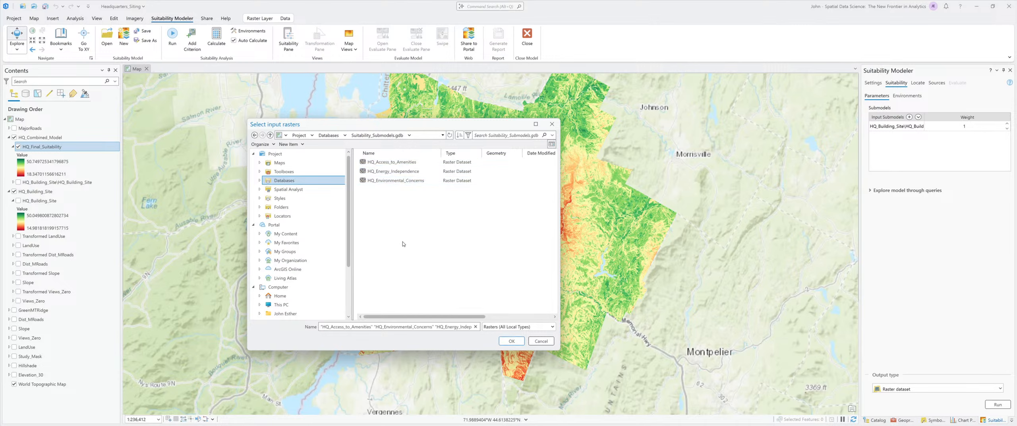
left_click(392, 163)
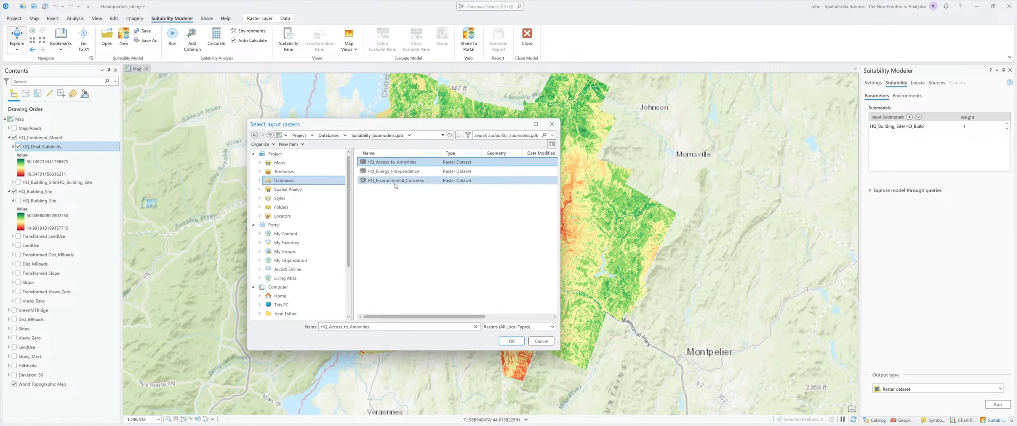
left_click(395, 181, "shift")
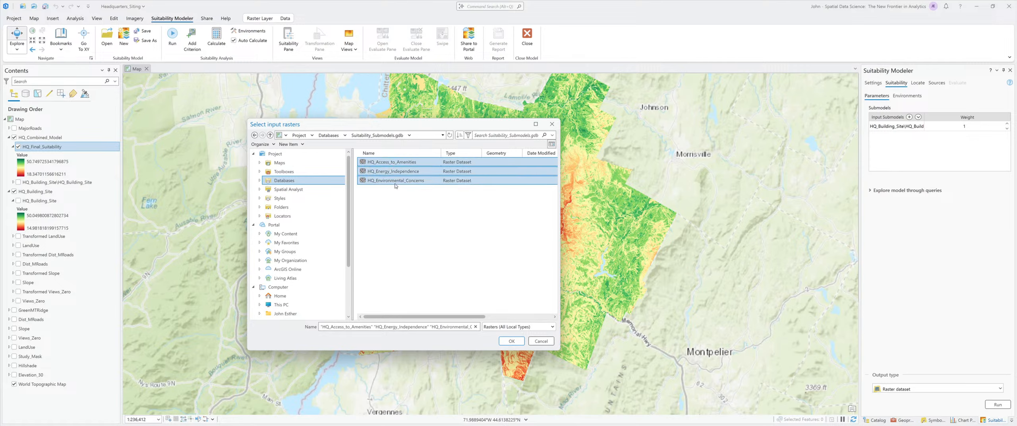
left_click(511, 341)
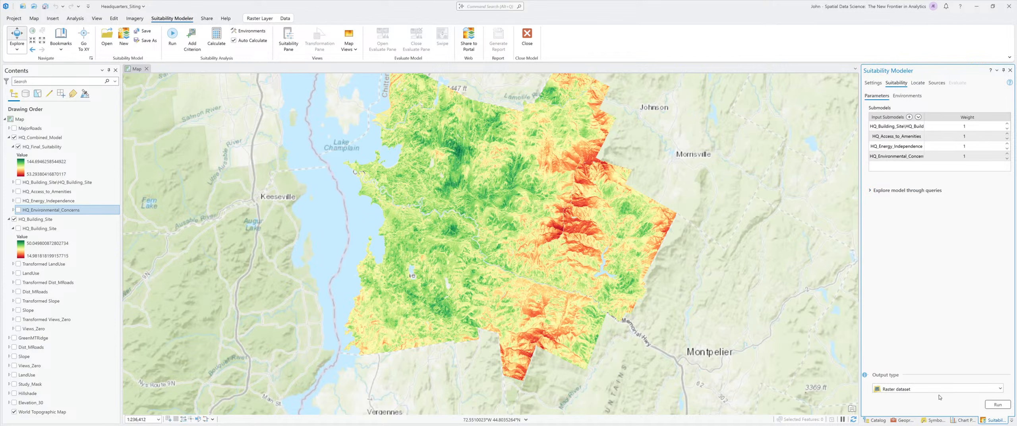
Run the combined model with raster dataset output and inspect the final suitability map up close
left_click(997, 405)
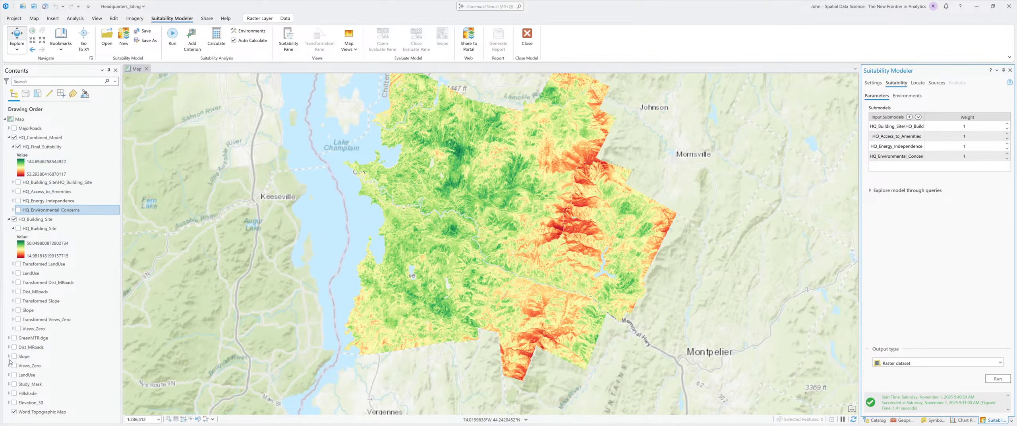
scroll(570, 250, "down", 1)
scroll(571, 249, "down", 3)
scroll(570, 247, "up", 9)
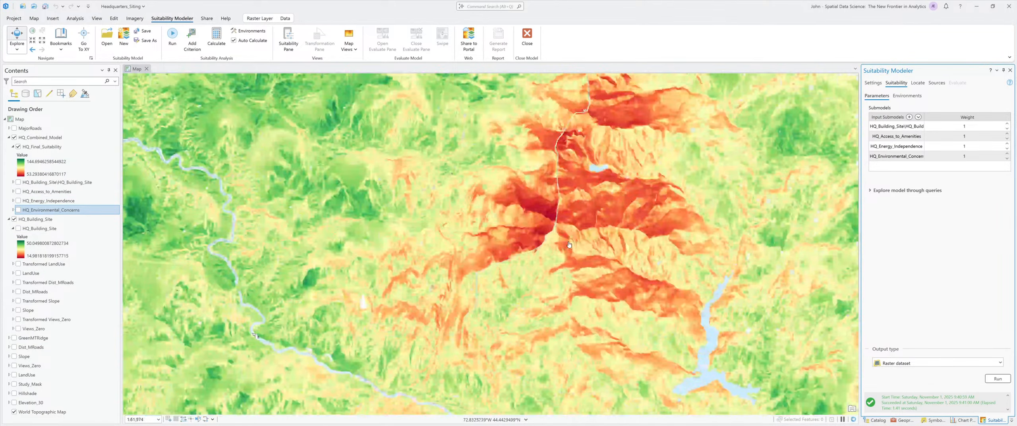
scroll(569, 244, "down", 4)
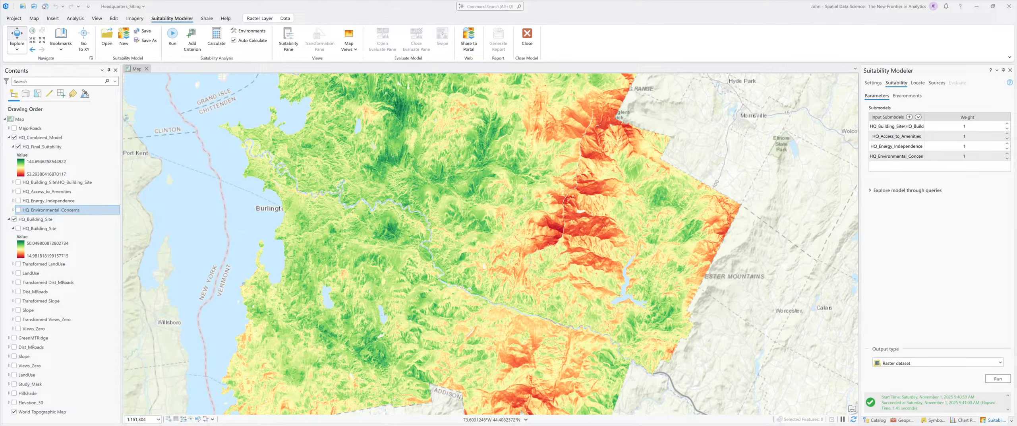
Set the area units for locating regions on HQ_Final_Suitability to Hectares
left_click(918, 83)
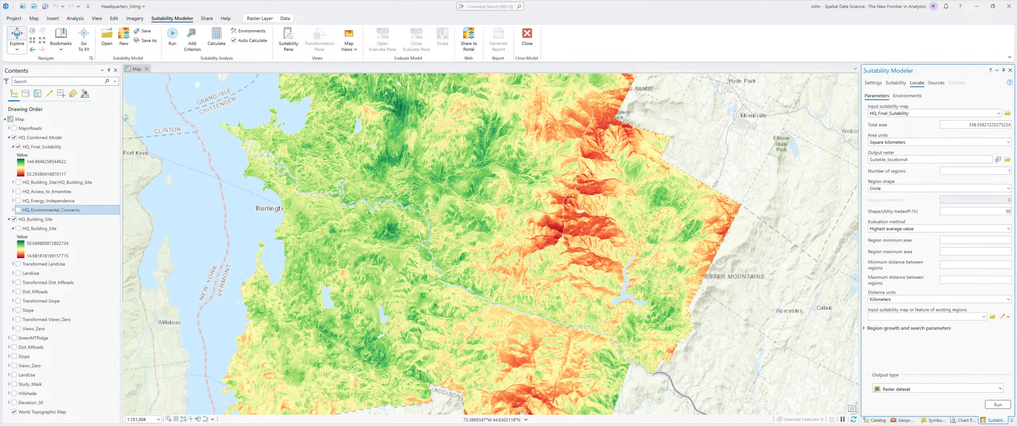
left_click(924, 142)
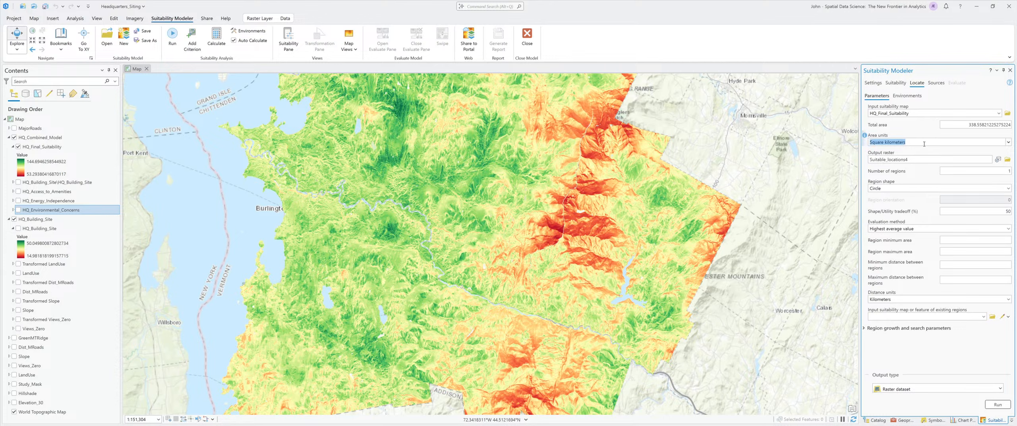
left_click(1008, 142)
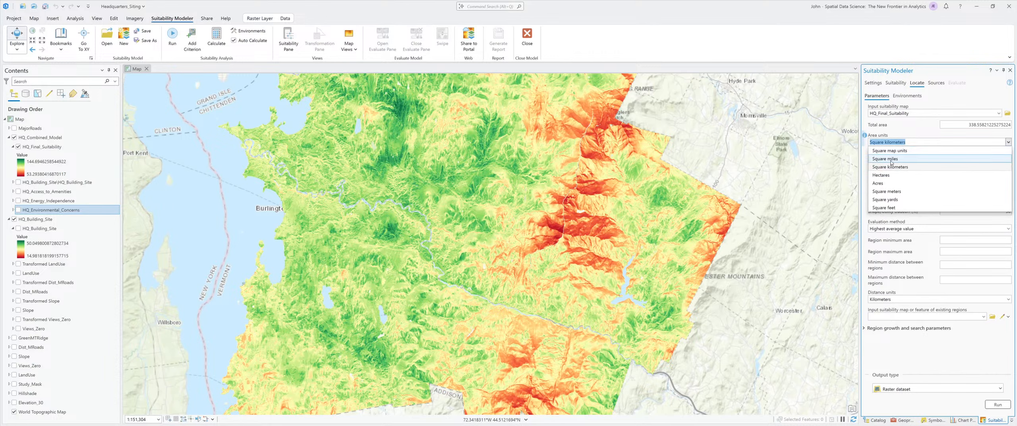
key("Down")
key("Down")
key("Up")
key("Return")
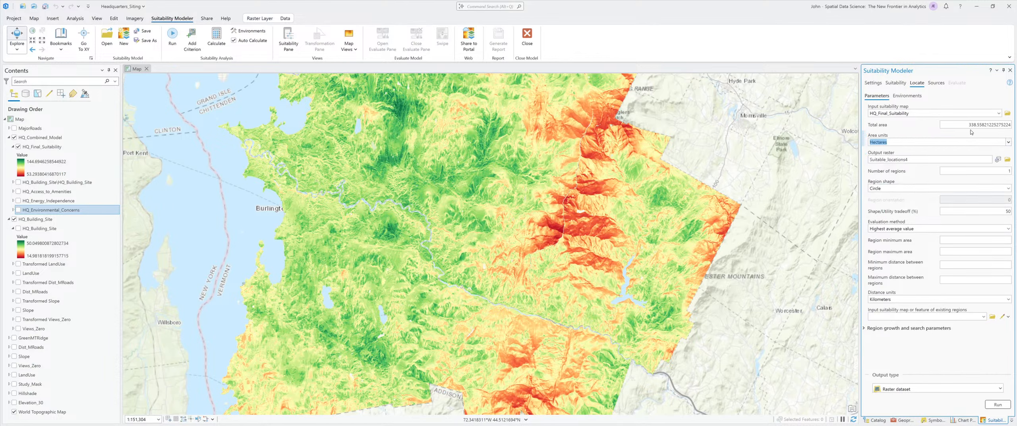
Set the total area to locate to 500 and the number of regions to 5
key("shift+Tab")
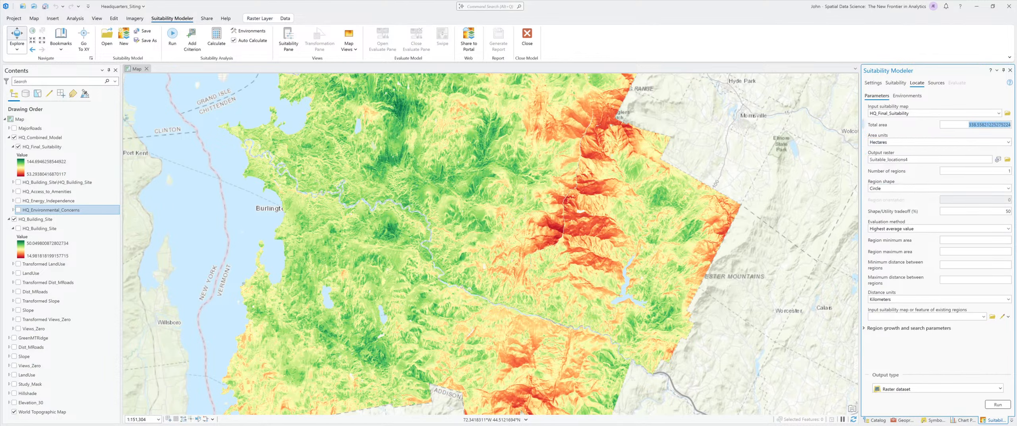
type("500")
key("Tab")
left_click(991, 170)
left_click(995, 171)
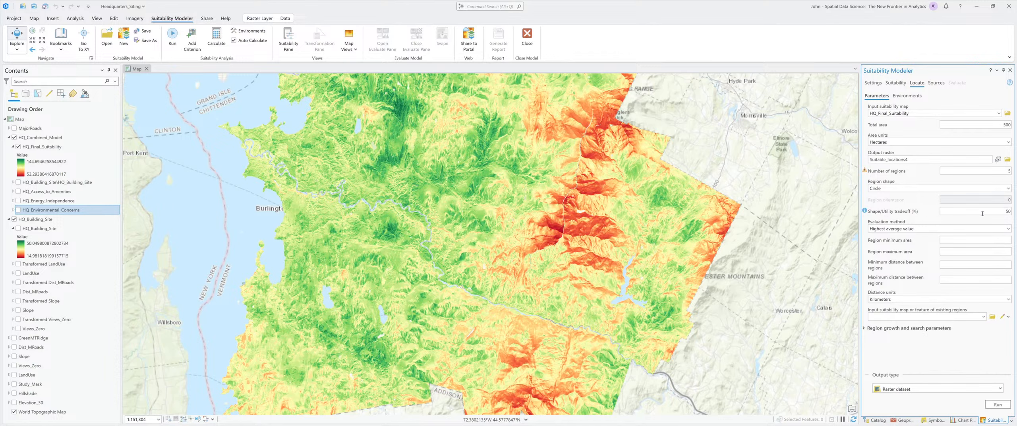
Set the minimum distance between regions to 0.2 and the maximum to 2 kilometers, and run the region location
left_click(1009, 229)
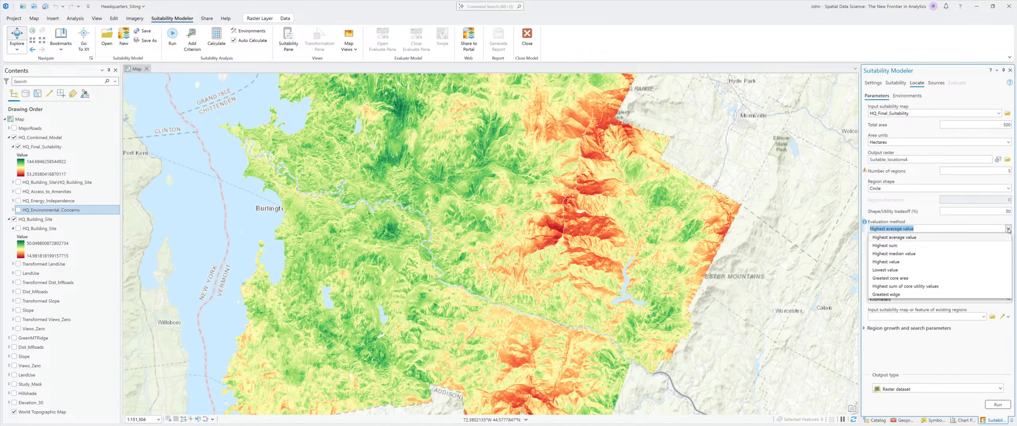
left_click(1009, 230)
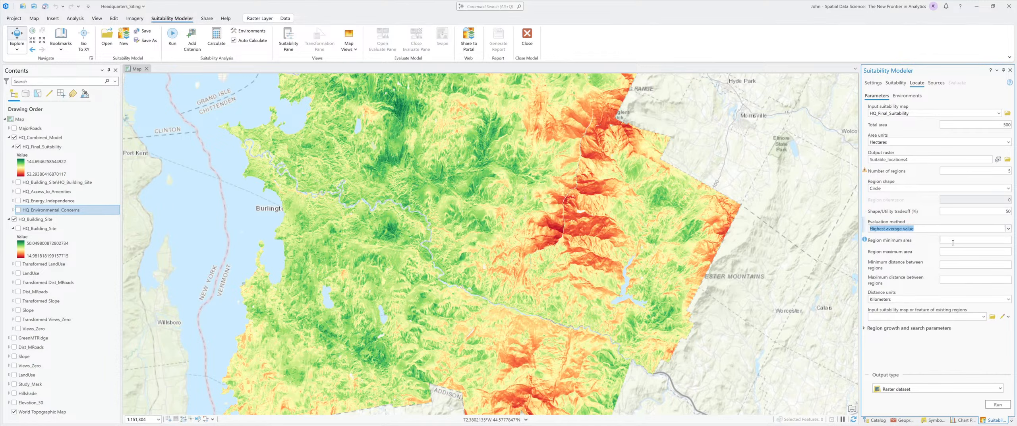
left_click(953, 243)
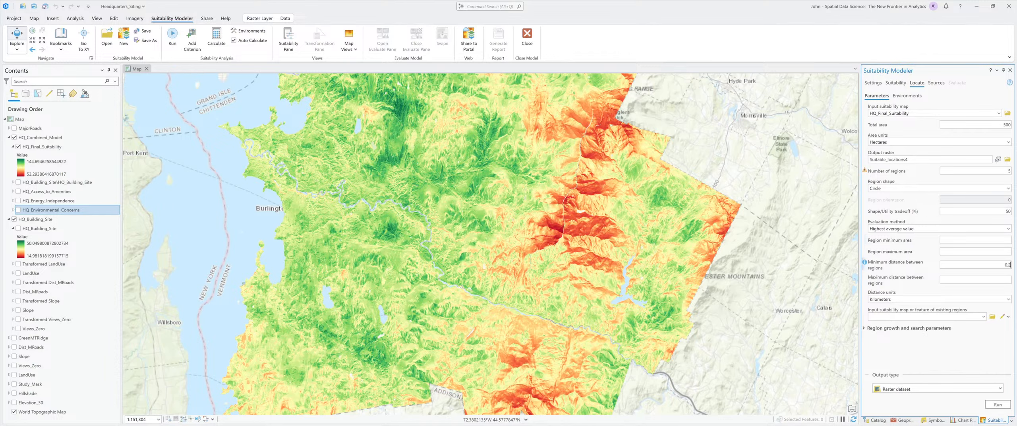
left_click(951, 279)
mouse_move(865, 173)
left_click(998, 405)
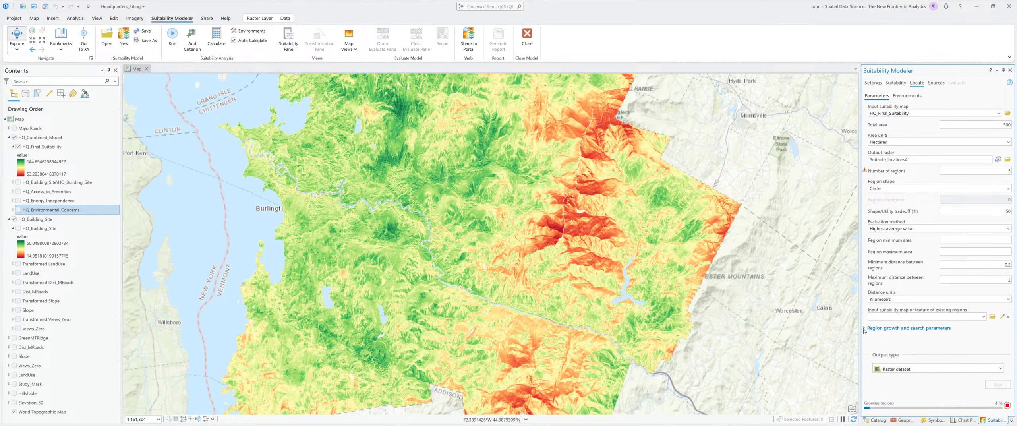
Review the region growth and search parameters, and collapse the HQ_Building_Site group in the layer list
left_click(866, 329)
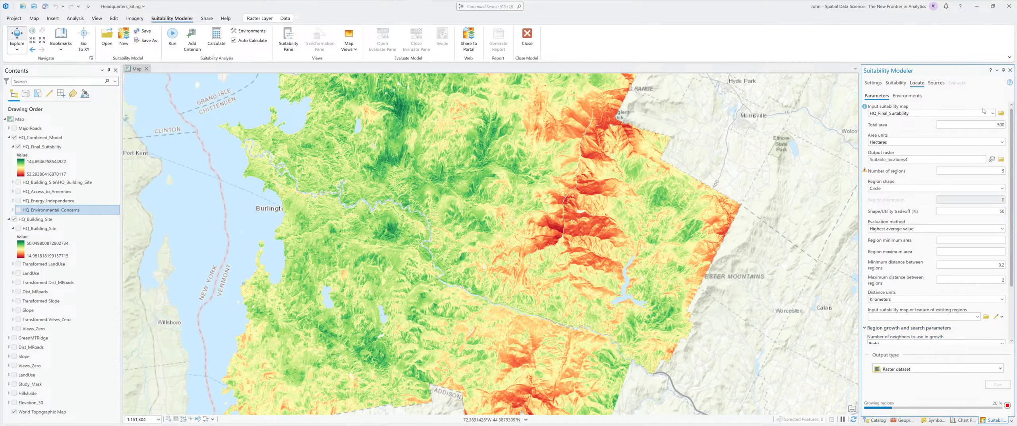
left_click_drag(1012, 120, 1013, 172)
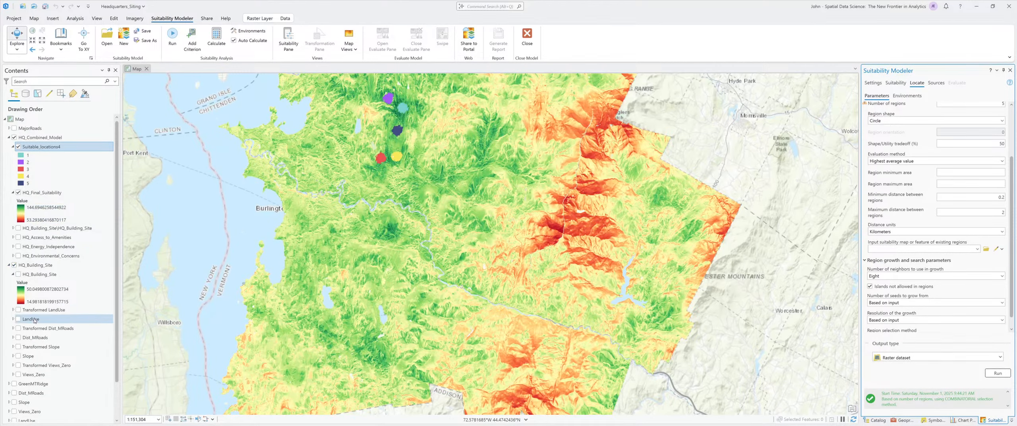
left_click(9, 265)
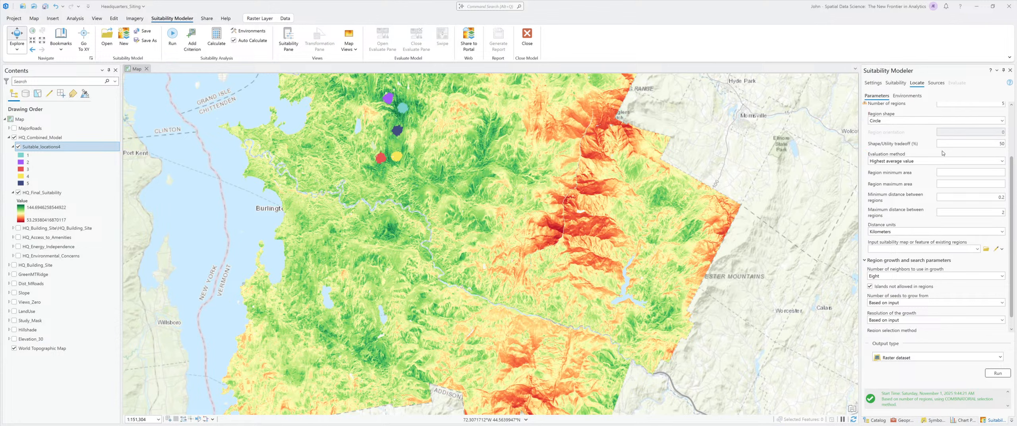
Rename the output raster as Suitable_locations and rerun the region location
scroll(1008, 141, "up", 2)
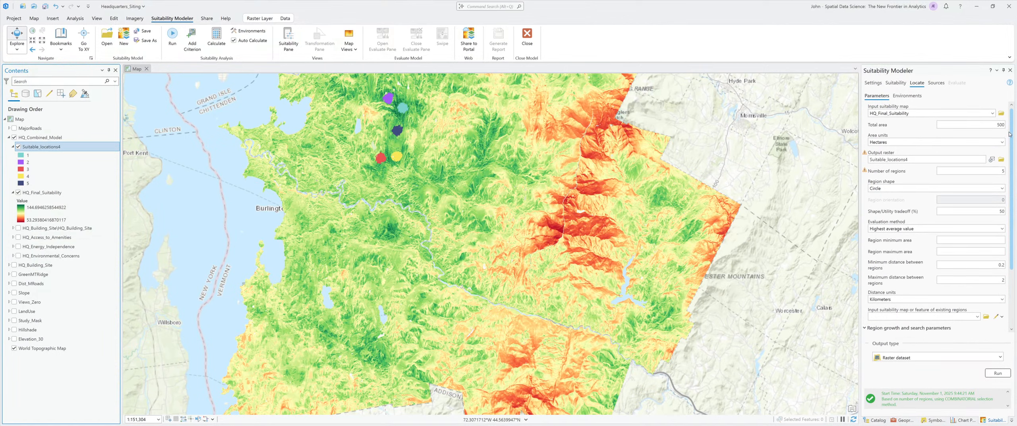
left_click(920, 161)
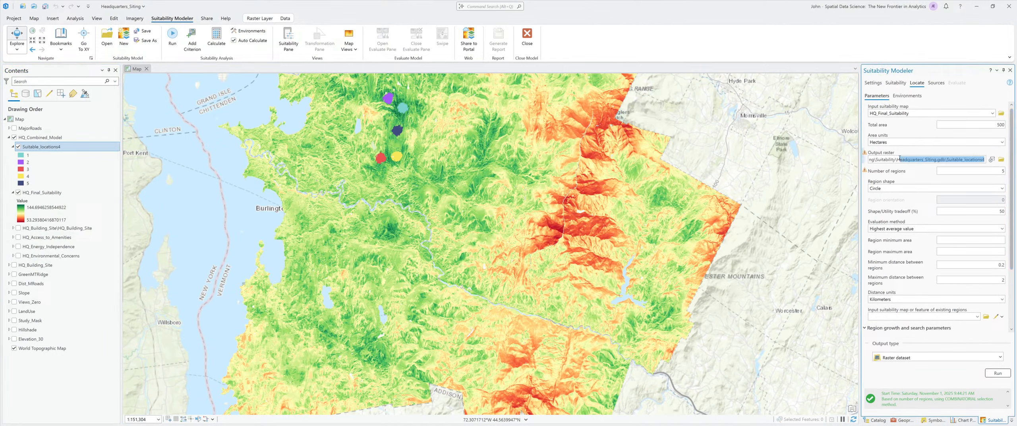
double_click(956, 159)
key("End")
key("BackSpace")
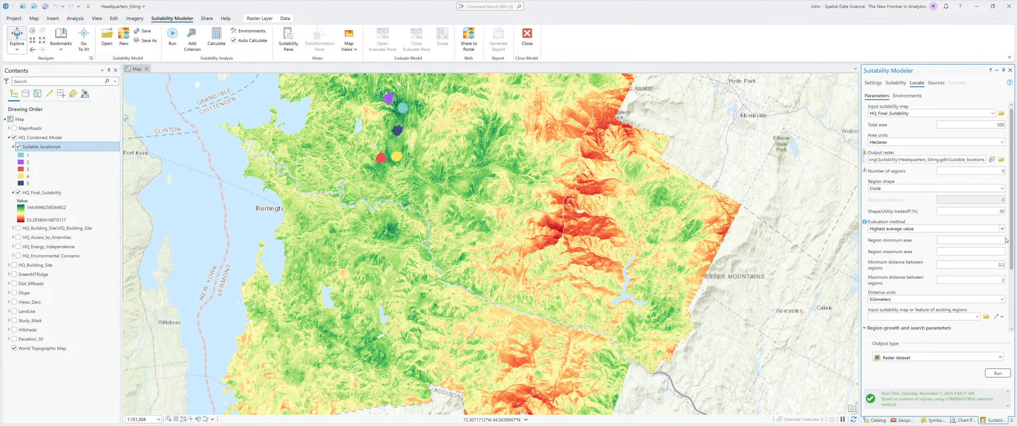
left_click(995, 373)
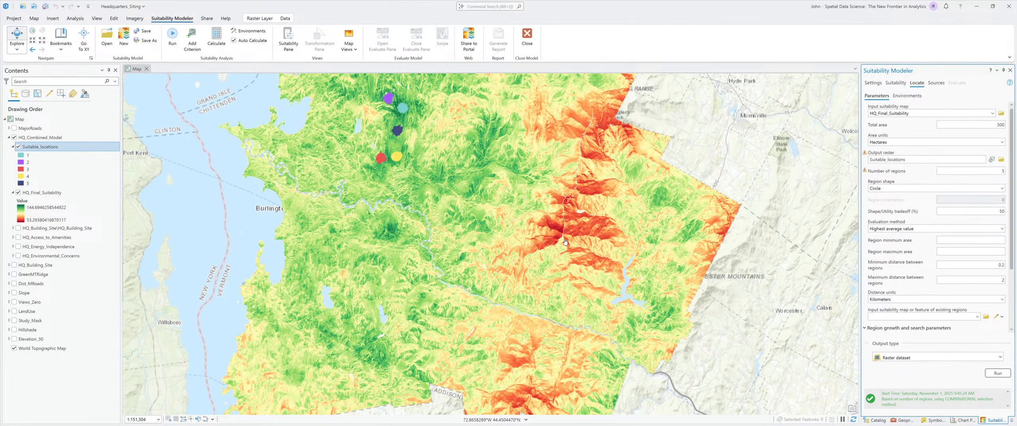
Compare the located regions up close with the suitability map beneath them, and save the suitability model
left_click_drag(395, 156, 447, 225)
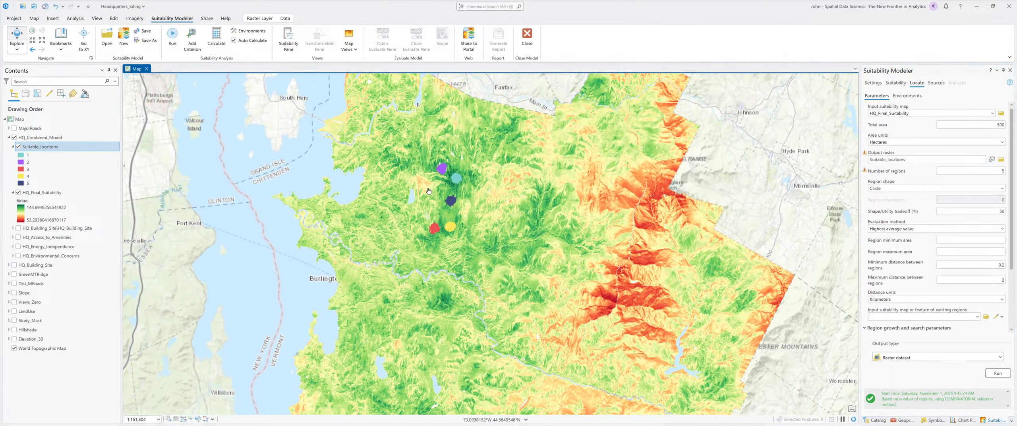
scroll(439, 178, "up", 4)
left_click_drag(472, 296, 530, 206)
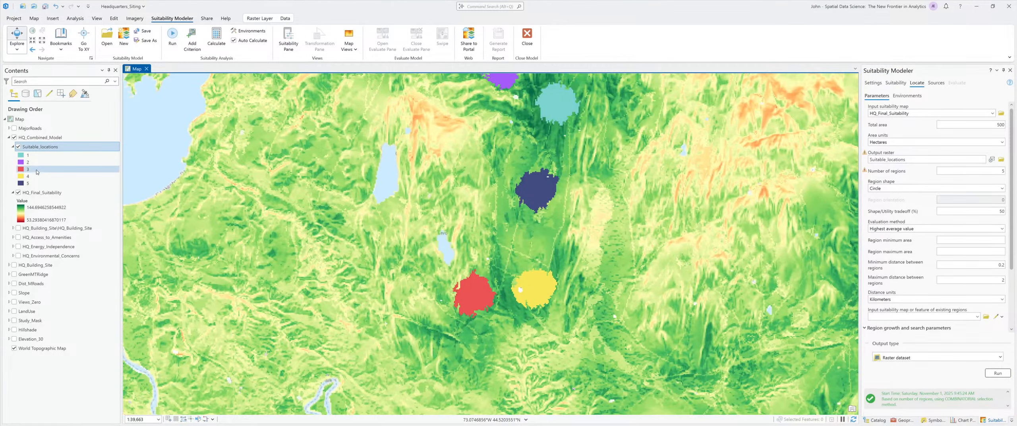
left_click(18, 146)
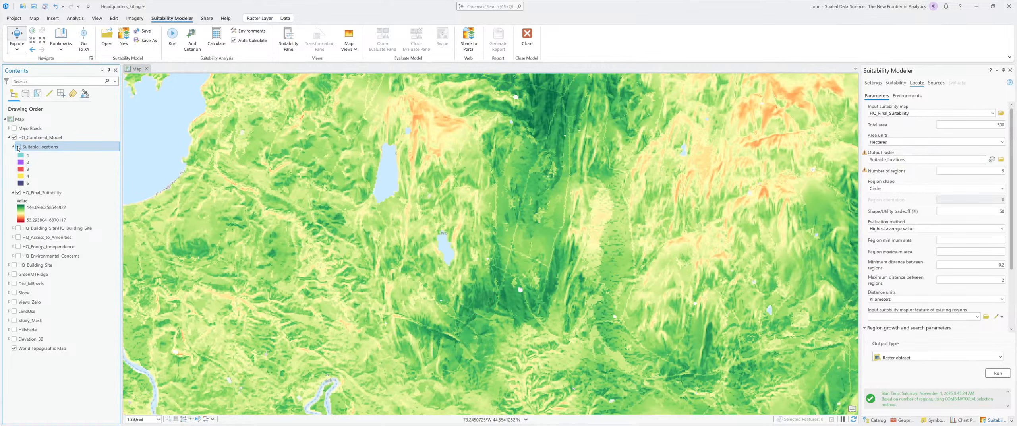
left_click(17, 147)
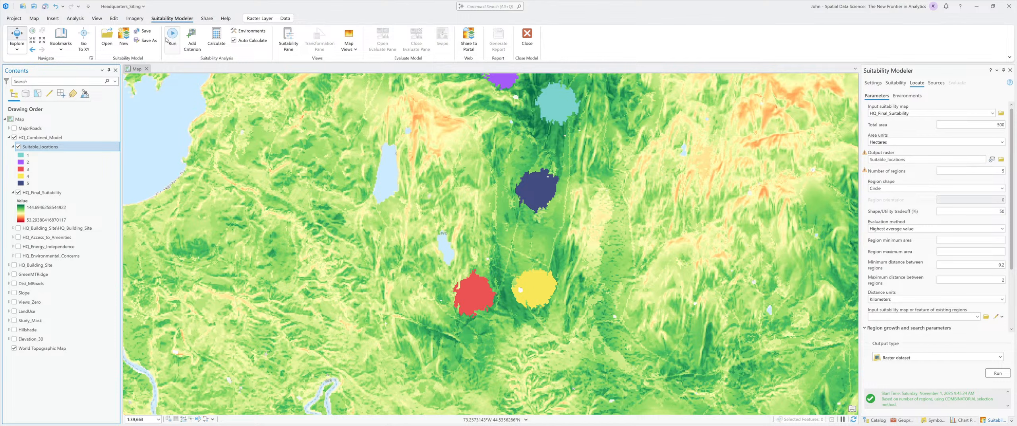
left_click(145, 34)
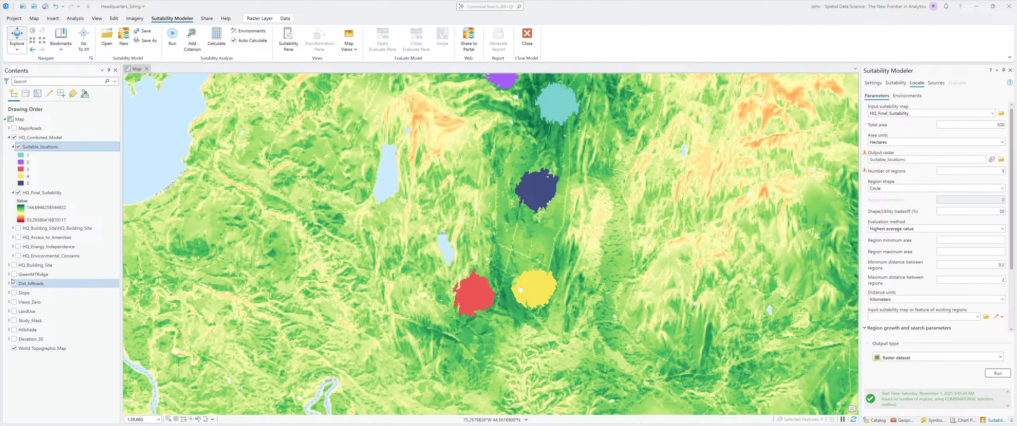
Display the LandUse layer of the HQ_Building_Site group with Suitable_locations and HQ_Final_Suitability hidden
left_click(9, 265)
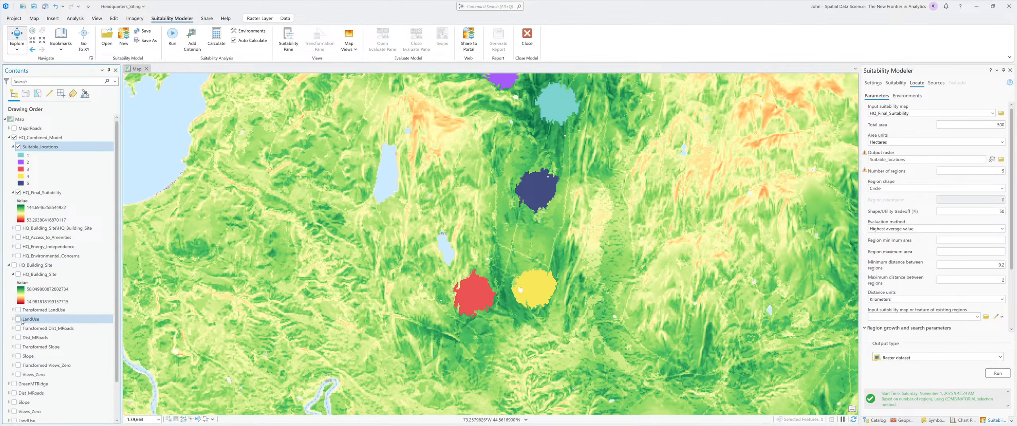
left_click(18, 319)
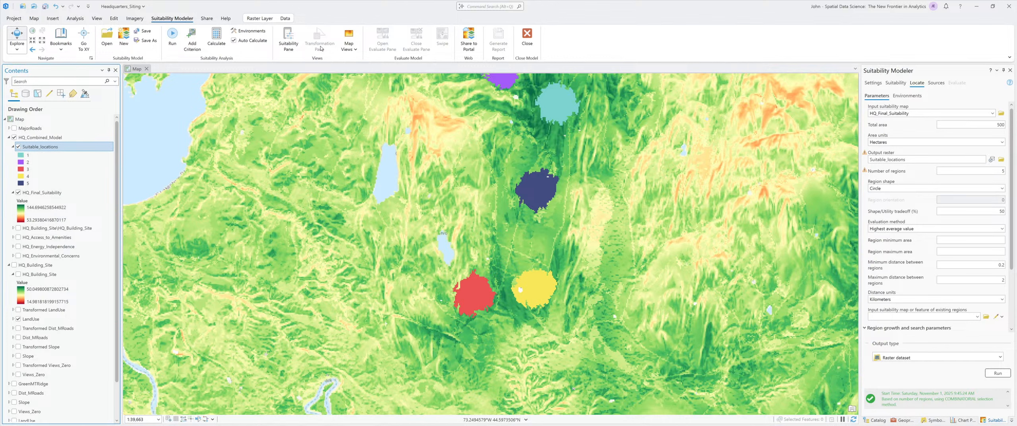
left_click(18, 147)
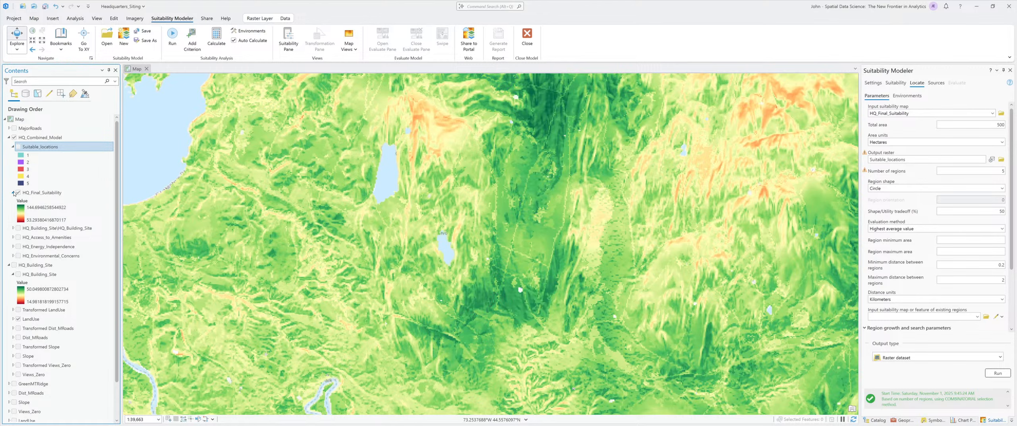
left_click(18, 193)
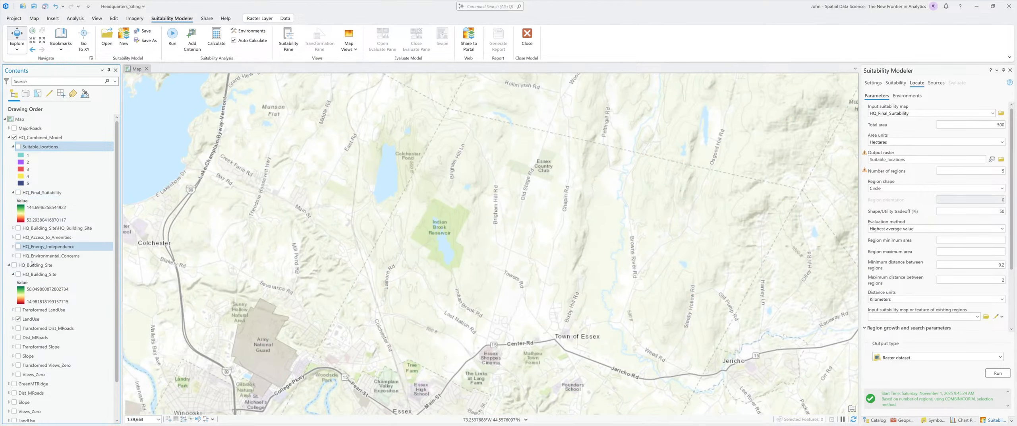
left_click(14, 265)
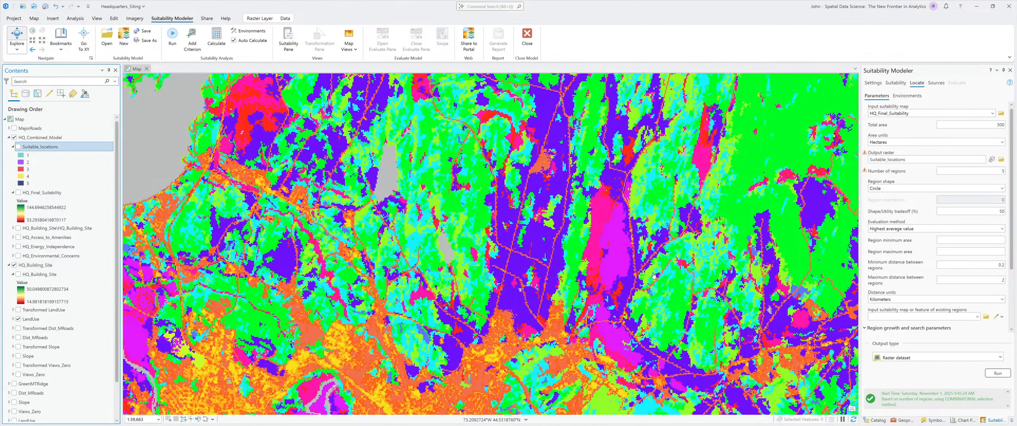
scroll(623, 256, "down", 6)
scroll(591, 248, "up", 4)
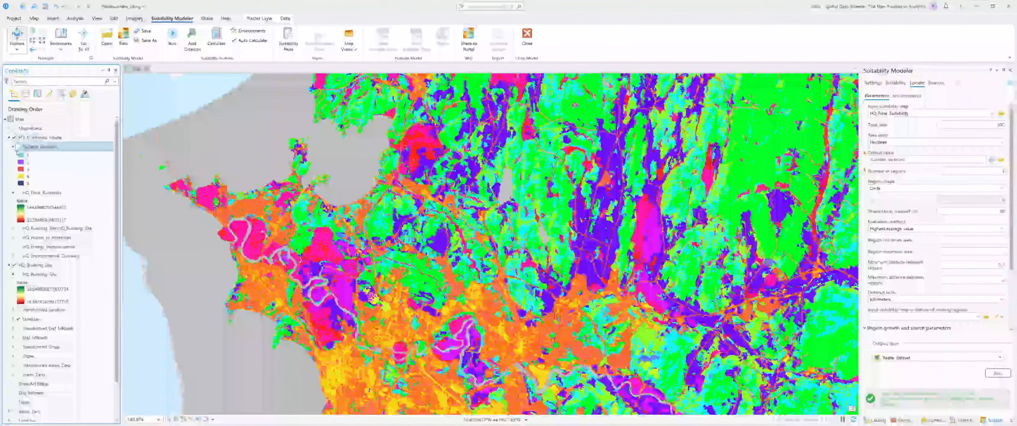
Compare the located regions with the land use beneath them and identify the land use category at region 1
left_click(18, 147)
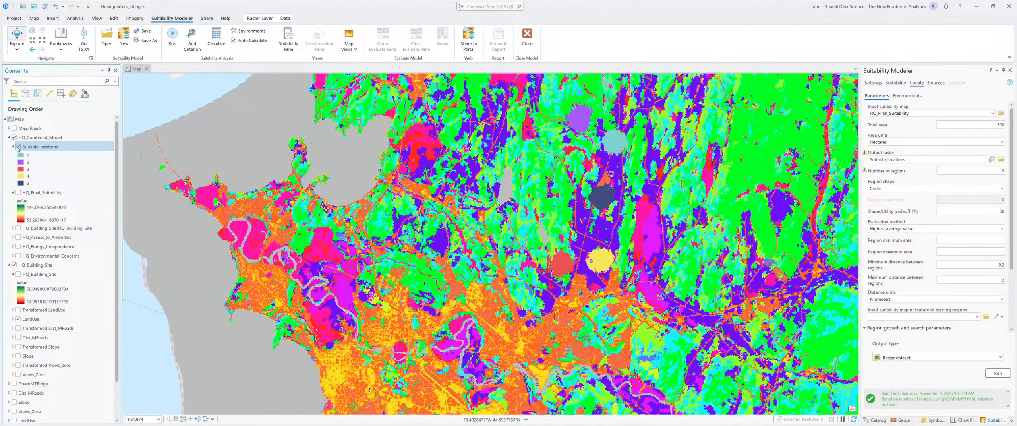
left_click(18, 147)
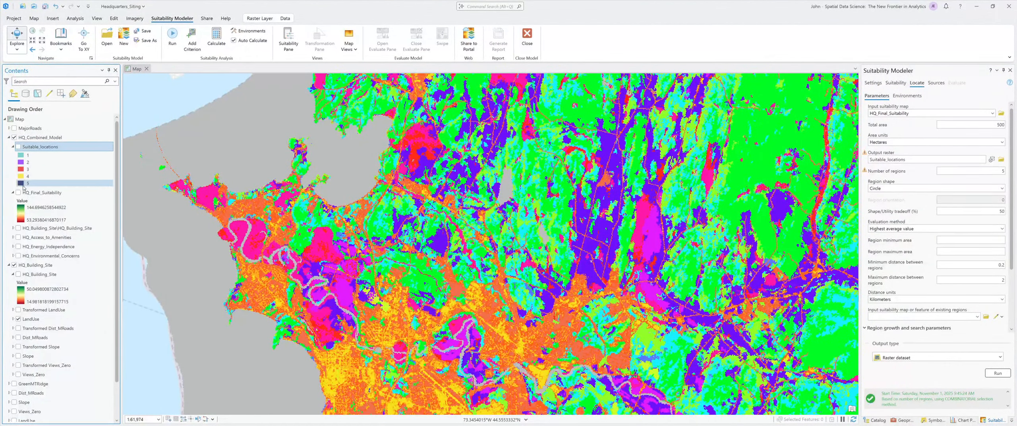
left_click(18, 147)
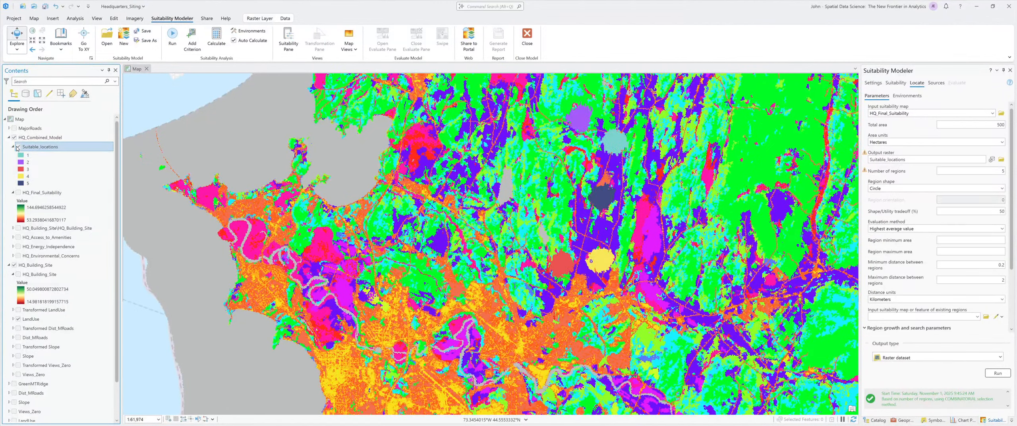
left_click(615, 140)
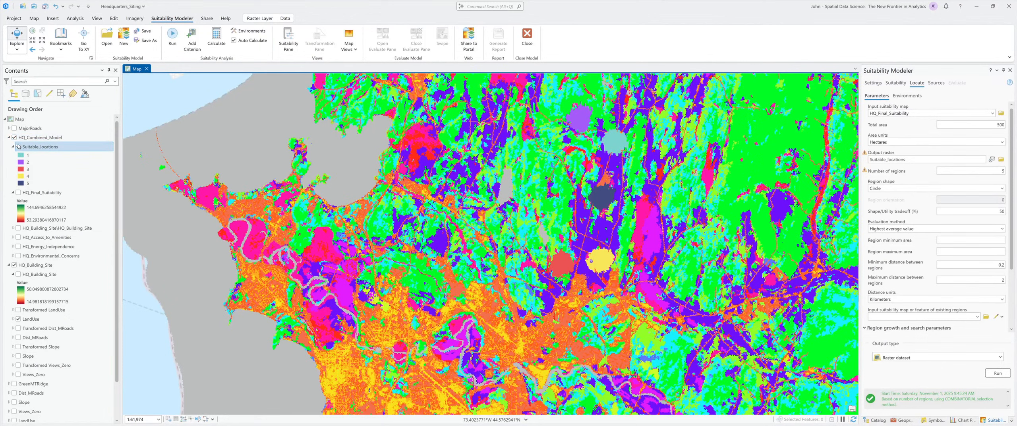
left_click(18, 146)
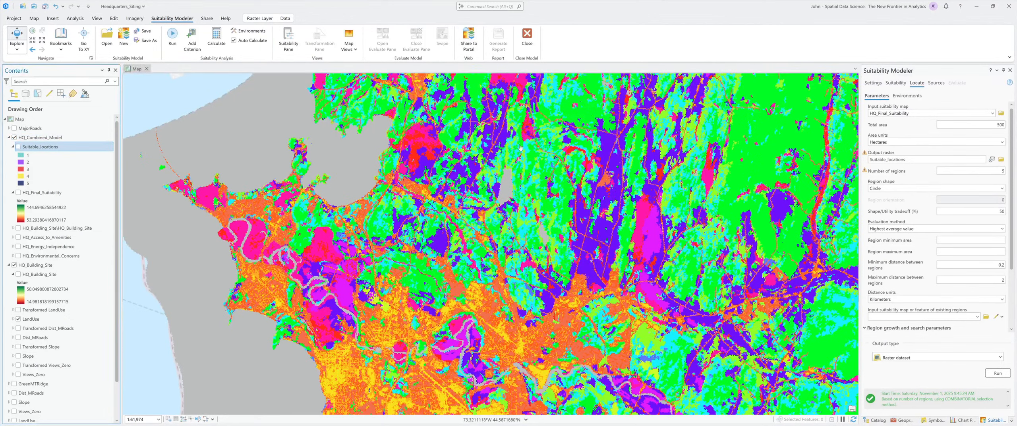
left_click(610, 145)
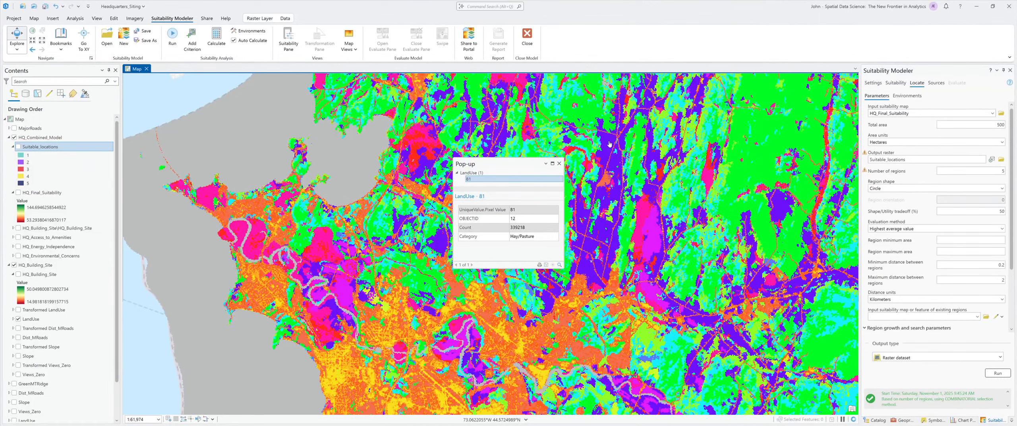
left_click(559, 163)
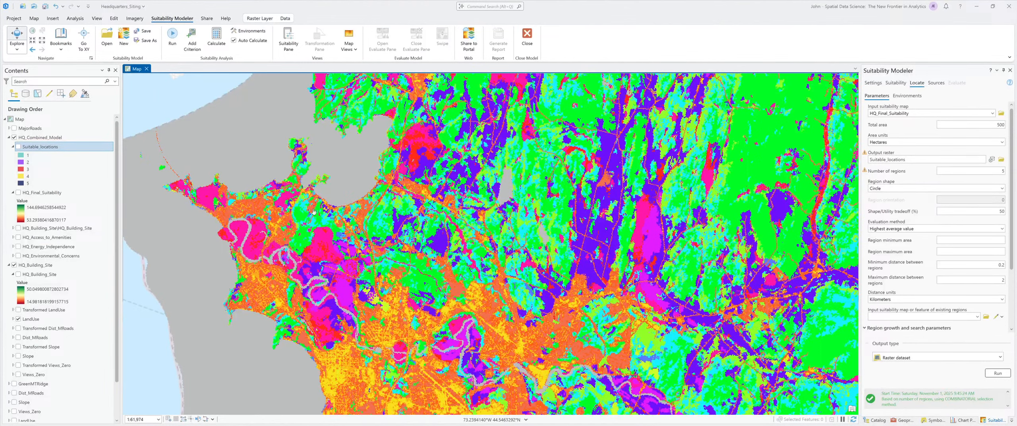
Hide the HQ_Building_Site group and show Suitable_locations and HQ_Final_Suitability on the map again
left_click(14, 266)
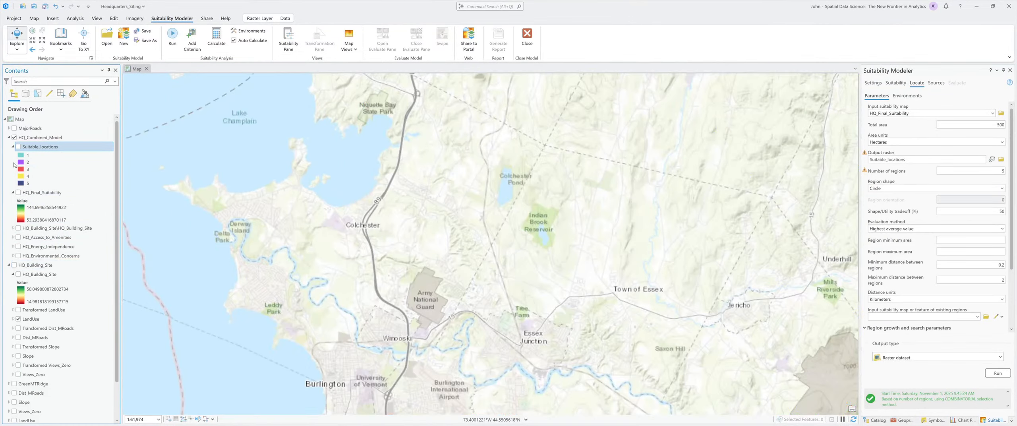
left_click(19, 147)
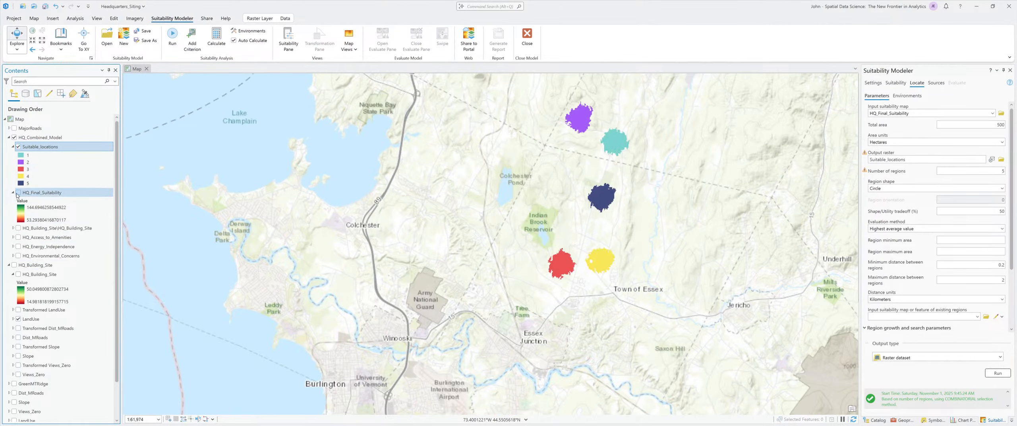
scroll(596, 271, "down", 3)
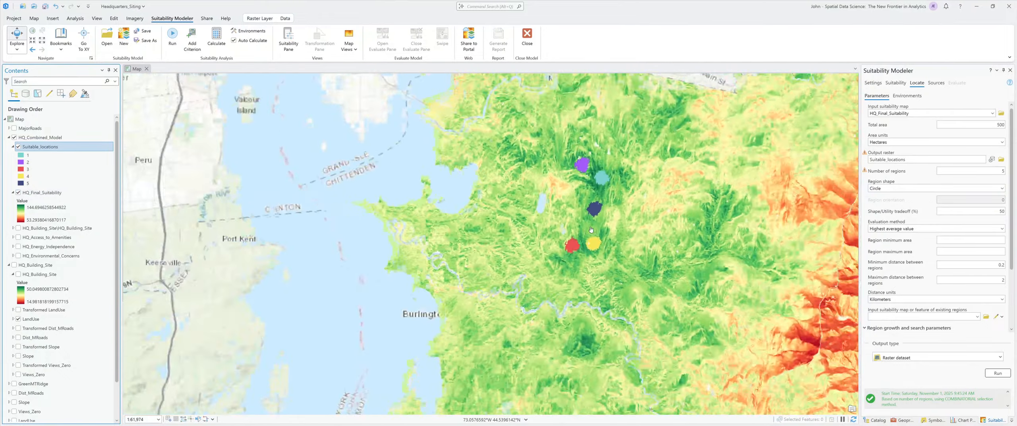
Examine the final suitability around the five located regions and in the highly suitable area south of them
left_click_drag(596, 271, 531, 207)
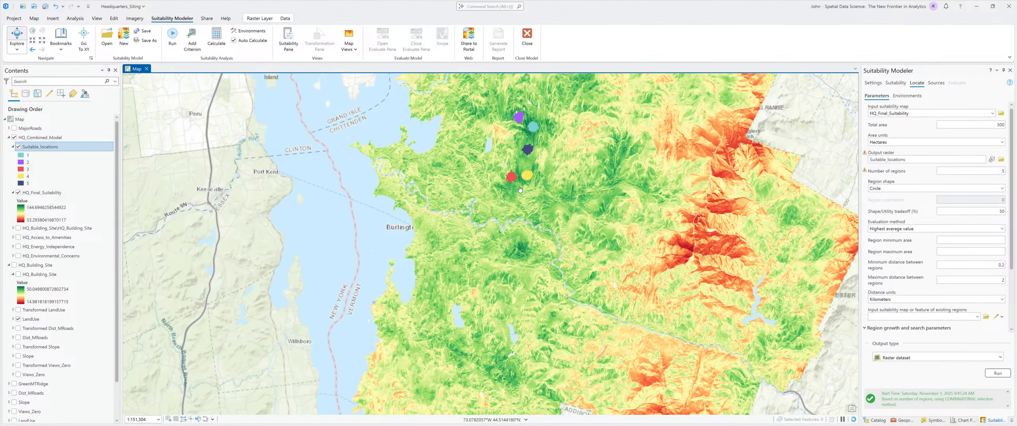
scroll(525, 179, "up", 6)
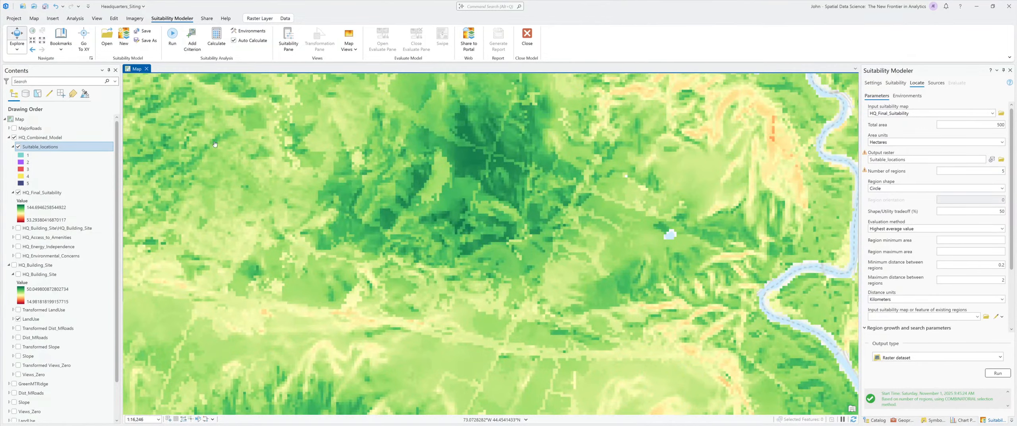
scroll(511, 170, "down", 6)
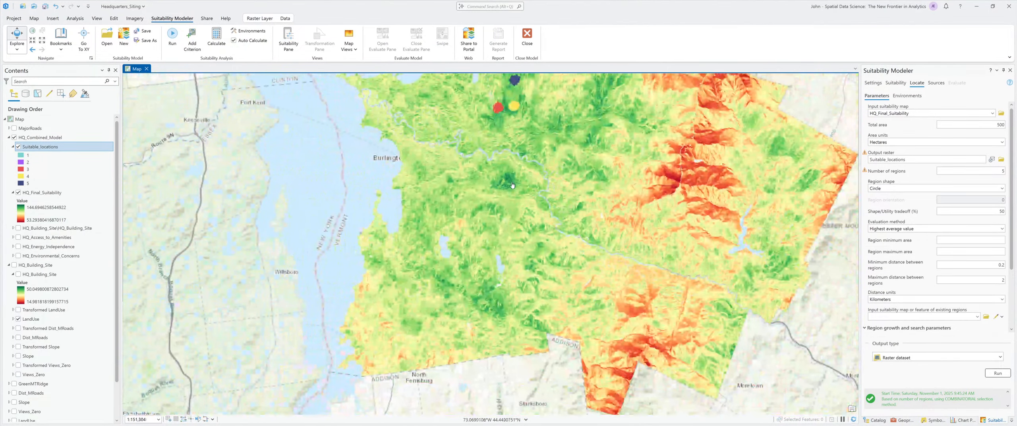
left_click_drag(522, 183, 530, 240)
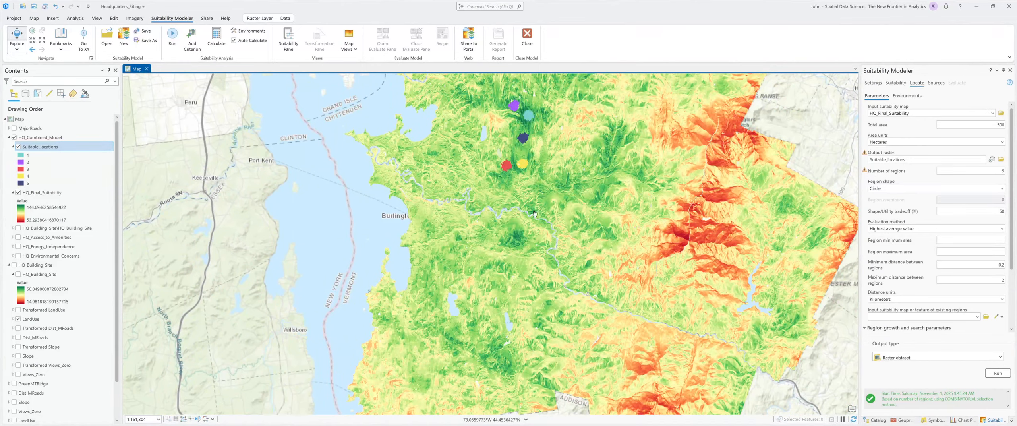
scroll(524, 258, "up", 1)
scroll(527, 265, "down", 1)
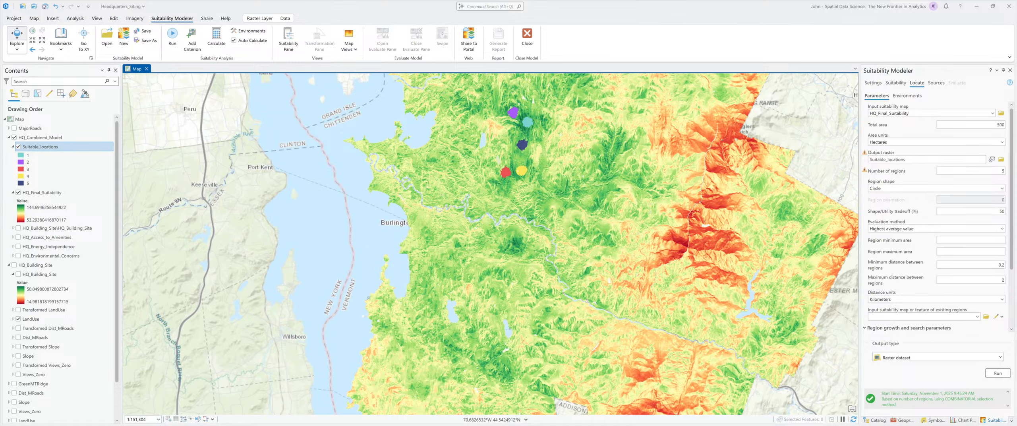
left_click_drag(762, 262, 689, 338)
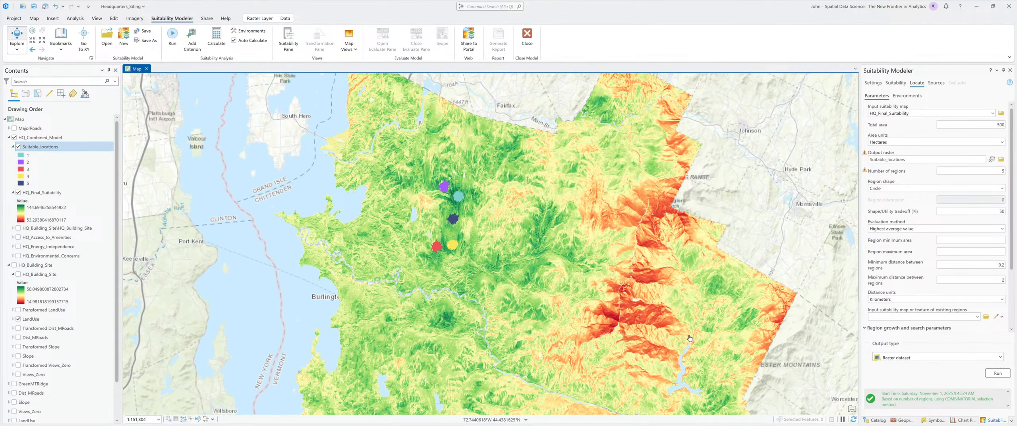